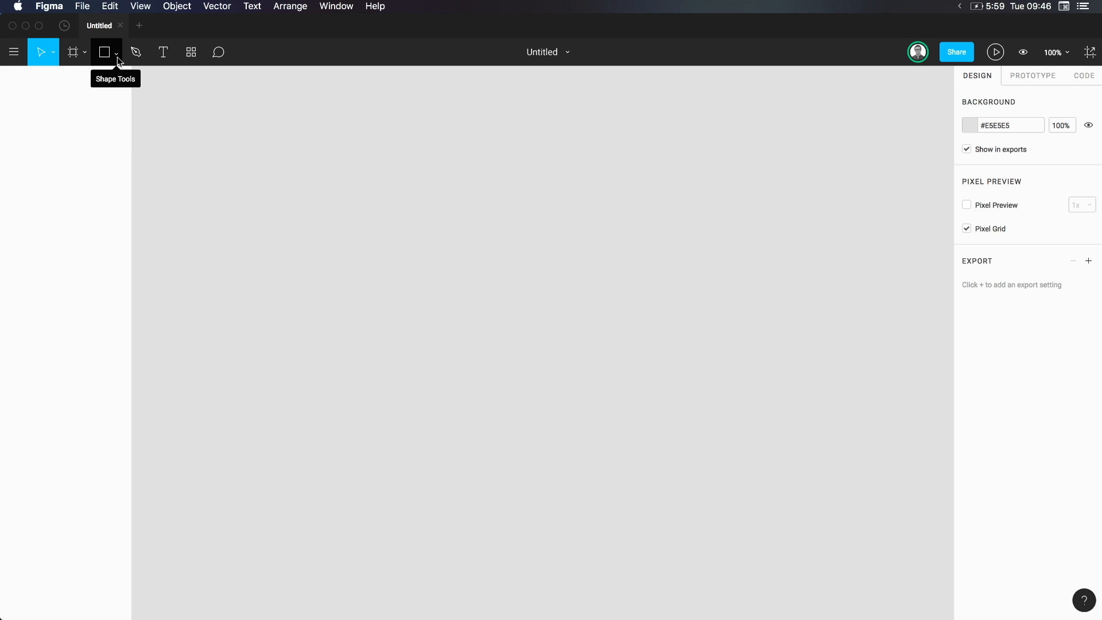
Draw a square about 209 × 209 on the empty canvas with the Rectangle tool.
{"action": "left_click", "coordinate": [116, 53]}
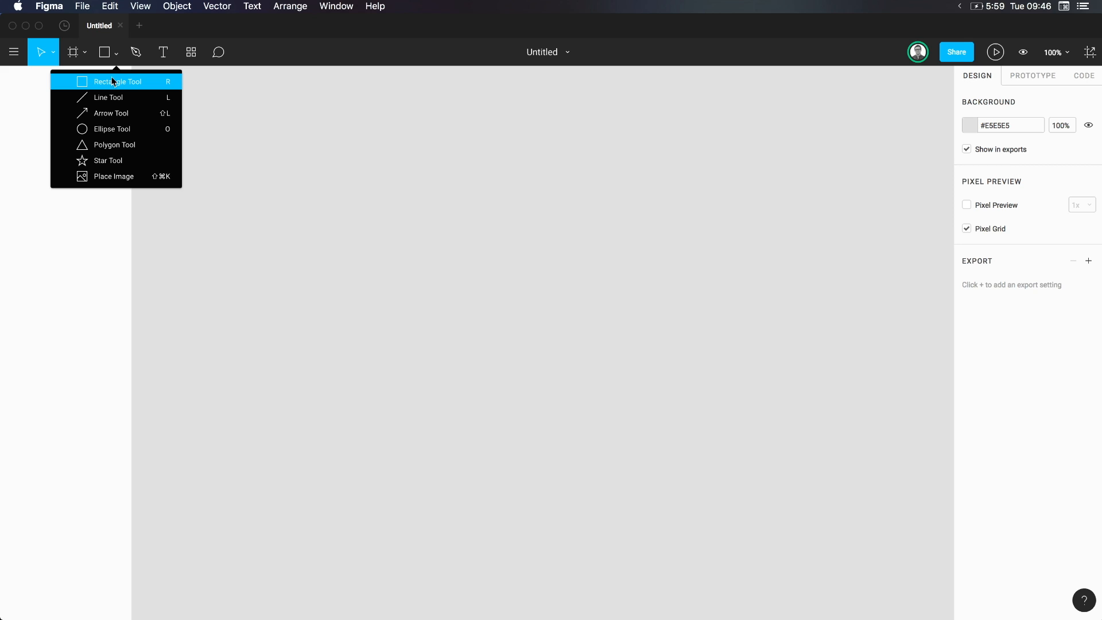
{"action": "left_click", "coordinate": [114, 84]}
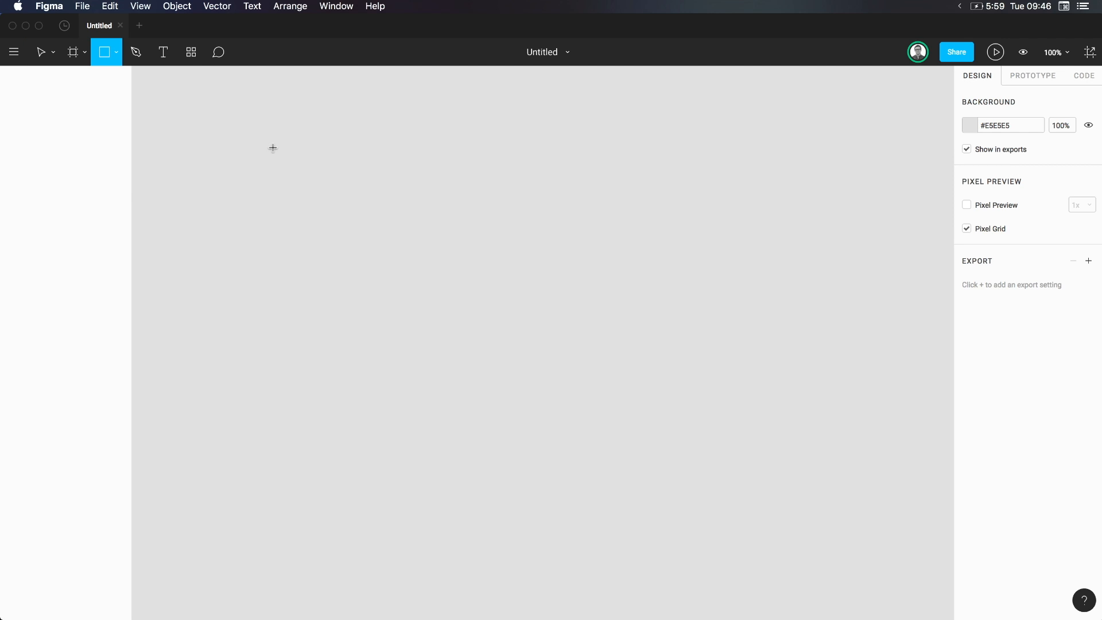
{"action": "mouse_move", "coordinate": [272, 147]}
{"action": "left_mouse_down"}
{"action": "mouse_move", "coordinate": [369, 264]}
{"action": "mouse_move", "coordinate": [475, 329]}
{"action": "mouse_move", "coordinate": [532, 331]}
{"action": "mouse_move", "coordinate": [481, 297]}
{"action": "mouse_move", "coordinate": [423, 290]}
{"action": "mouse_move", "coordinate": [371, 248]}
{"action": "mouse_move", "coordinate": [386, 285]}
{"action": "mouse_move", "coordinate": [352, 205]}
{"action": "mouse_move", "coordinate": [517, 324]}
{"action": "mouse_move", "coordinate": [550, 366]}
{"action": "mouse_move", "coordinate": [411, 224]}
{"action": "left_mouse_up"}
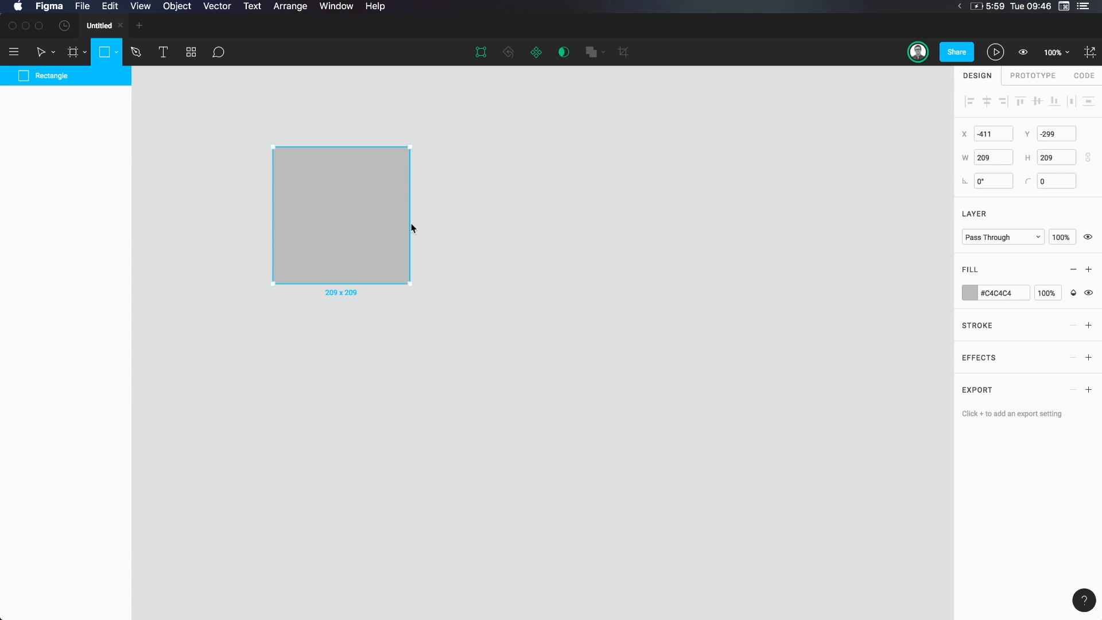
Enlarge the square proportionally from its center to about 314 × 314.
{"action": "mouse_move", "coordinate": [413, 231]}
{"action": "left_mouse_down"}
{"action": "mouse_move", "coordinate": [476, 334]}
{"action": "mouse_move", "coordinate": [387, 246]}
{"action": "mouse_move", "coordinate": [443, 338]}
{"action": "mouse_move", "coordinate": [342, 215]}
{"action": "mouse_move", "coordinate": [411, 351]}
{"action": "mouse_move", "coordinate": [320, 219]}
{"action": "mouse_move", "coordinate": [386, 298]}
{"action": "mouse_move", "coordinate": [352, 271]}
{"action": "mouse_move", "coordinate": [342, 256]}
{"action": "mouse_move", "coordinate": [426, 335]}
{"action": "mouse_move", "coordinate": [404, 316]}
{"action": "left_mouse_up"}
{"action": "key", "text": "alt"}
{"action": "key", "text": "alt"}
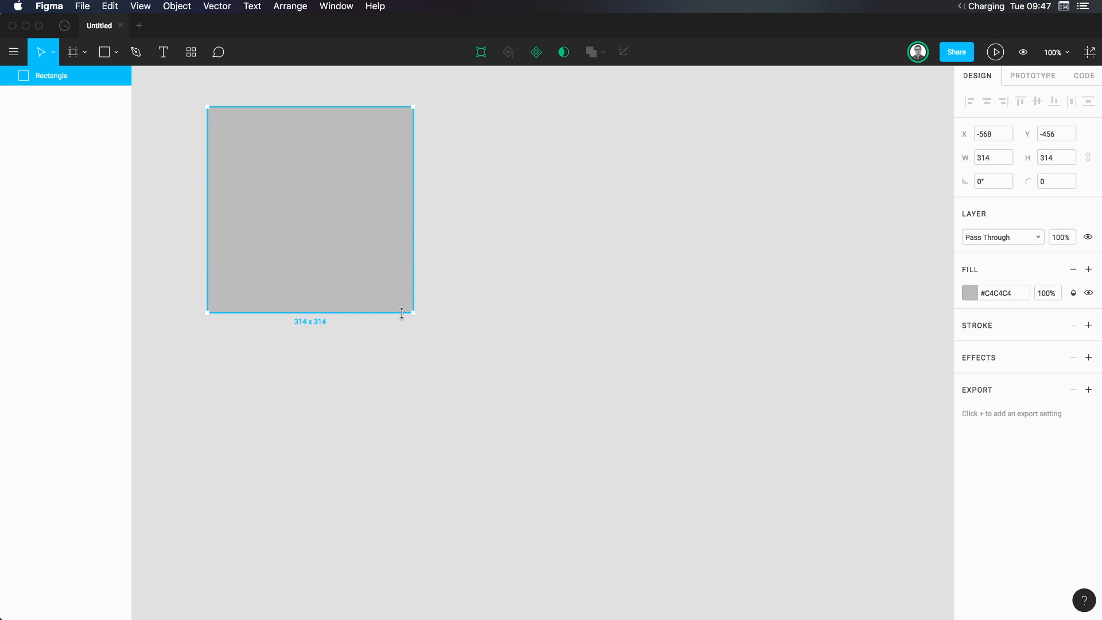
Duplicate the grey square in place and fill the copy with the blue swatch #2F80ED.
{"action": "key", "text": "super+d"}
{"action": "left_click", "coordinate": [970, 294]}
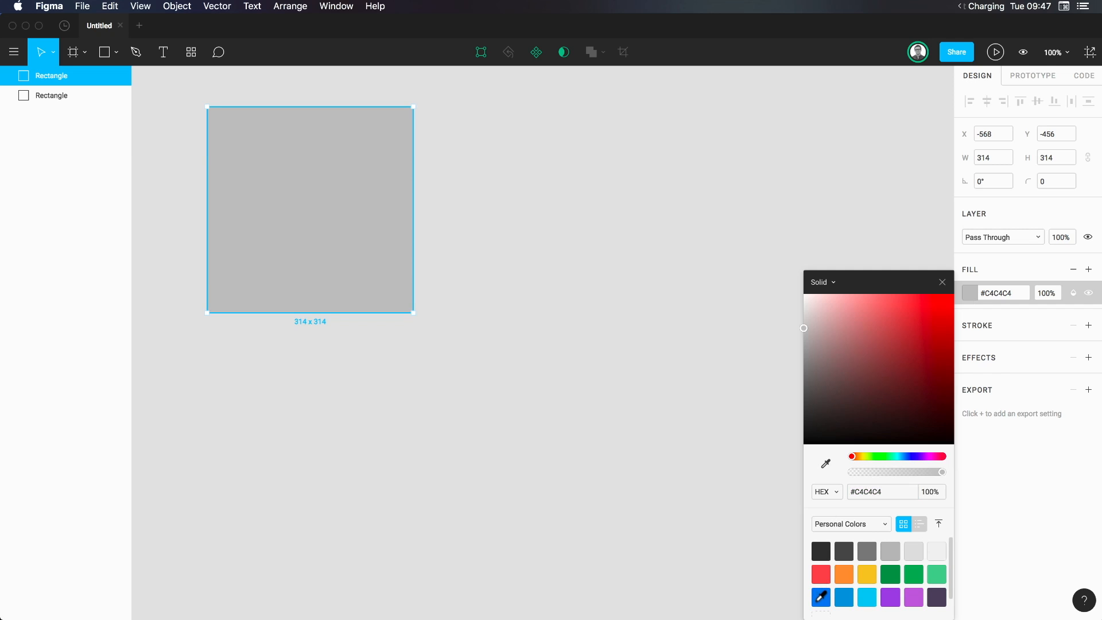
{"action": "left_click", "coordinate": [822, 598]}
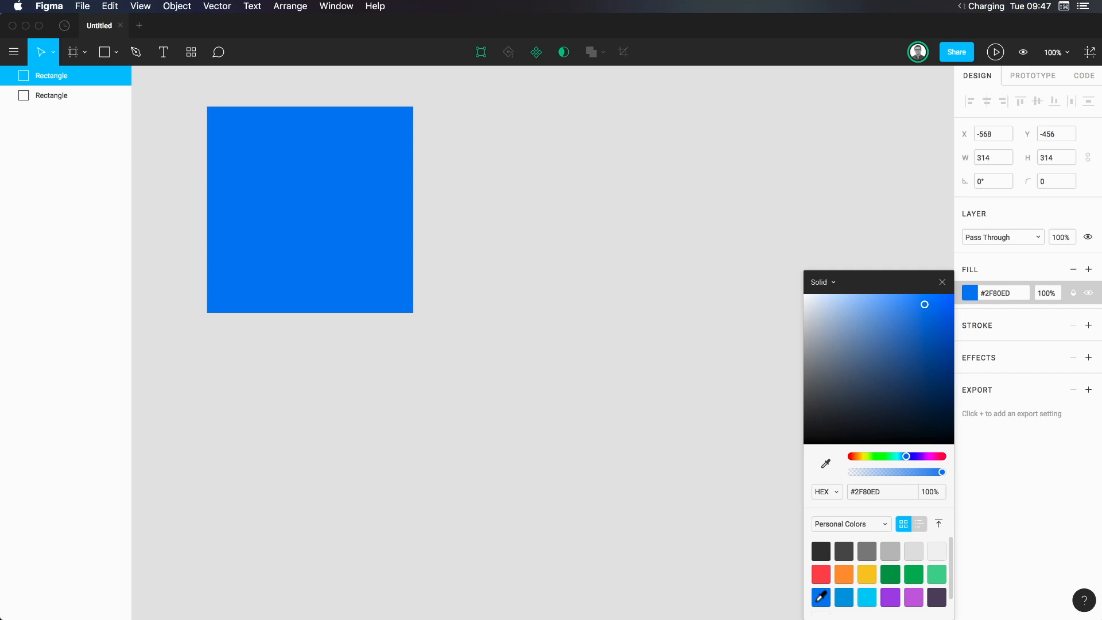
{"action": "left_click", "coordinate": [943, 281]}
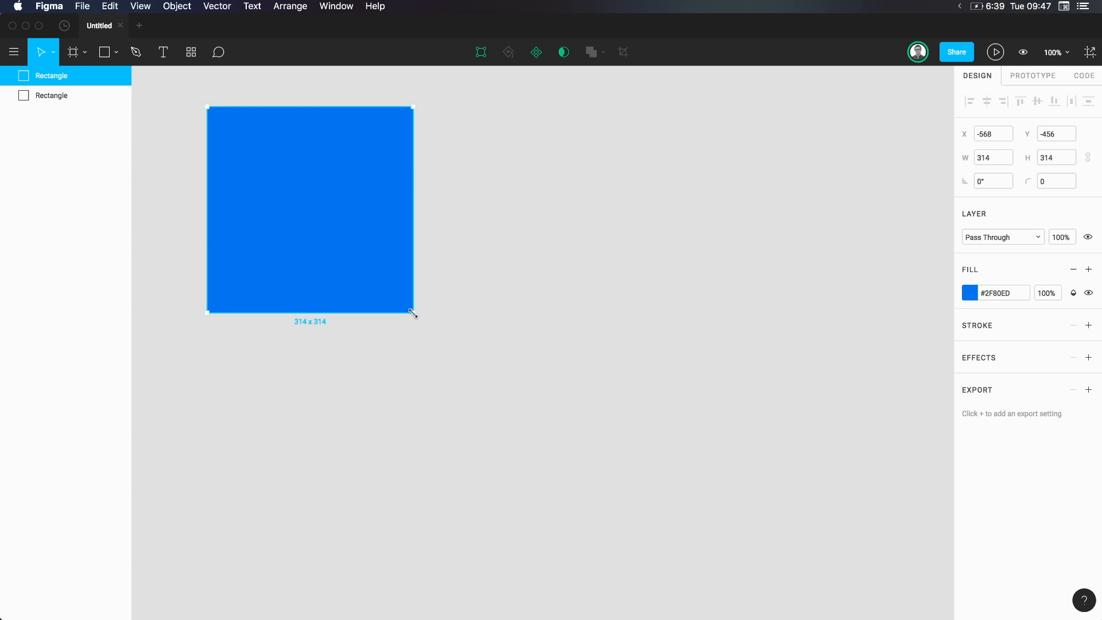
Shrink the blue square from its lower corner and center it horizontally and vertically on the grey square.
{"action": "left_click_drag", "start_coordinate": [413, 313], "coordinate": [374, 272]}
{"action": "left_click_drag", "start_coordinate": [549, 210], "coordinate": [236, 290]}
{"action": "left_click", "coordinate": [988, 101]}
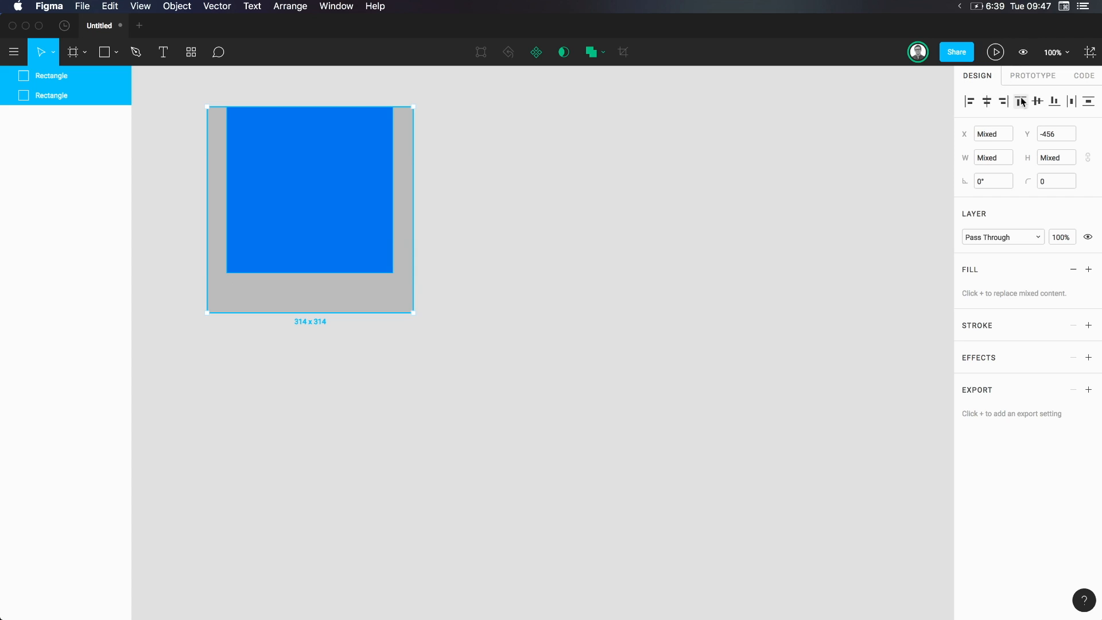
{"action": "left_click", "coordinate": [1039, 101]}
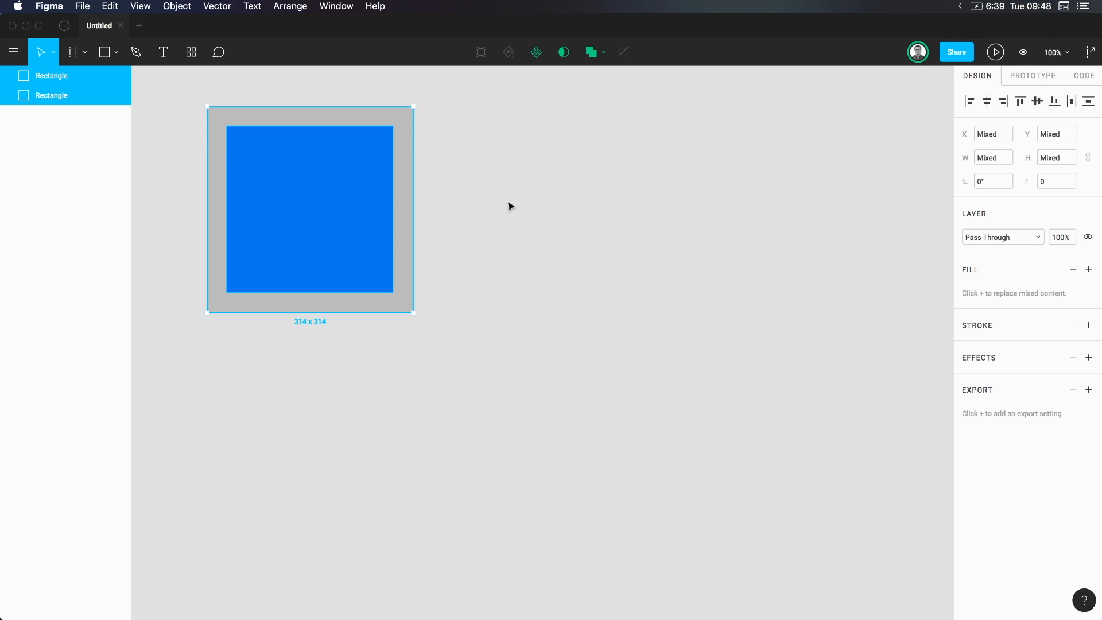
Undo the centering and the resizing of the blue square.
{"action": "key", "text": "super+z"}
{"action": "key", "text": "super+z"}
{"action": "key", "text": "super+z"}
{"action": "key", "text": "super+z"}
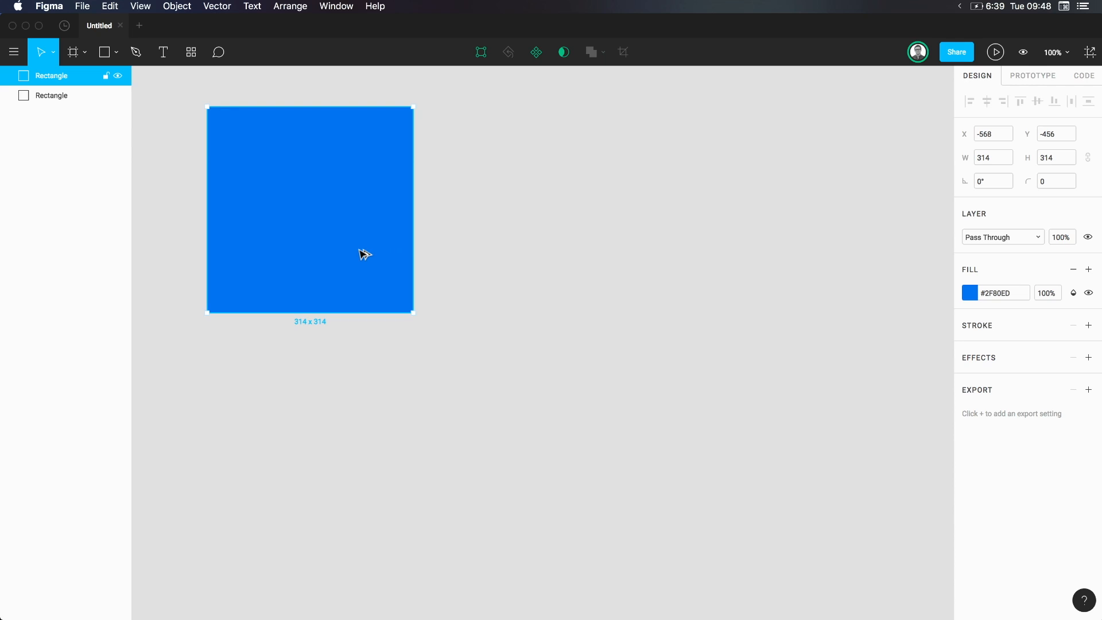
Scale the blue square down about its center to about 260 × 260 and delete it.
{"action": "left_click_drag", "start_coordinate": [414, 312], "coordinate": [390, 295]}
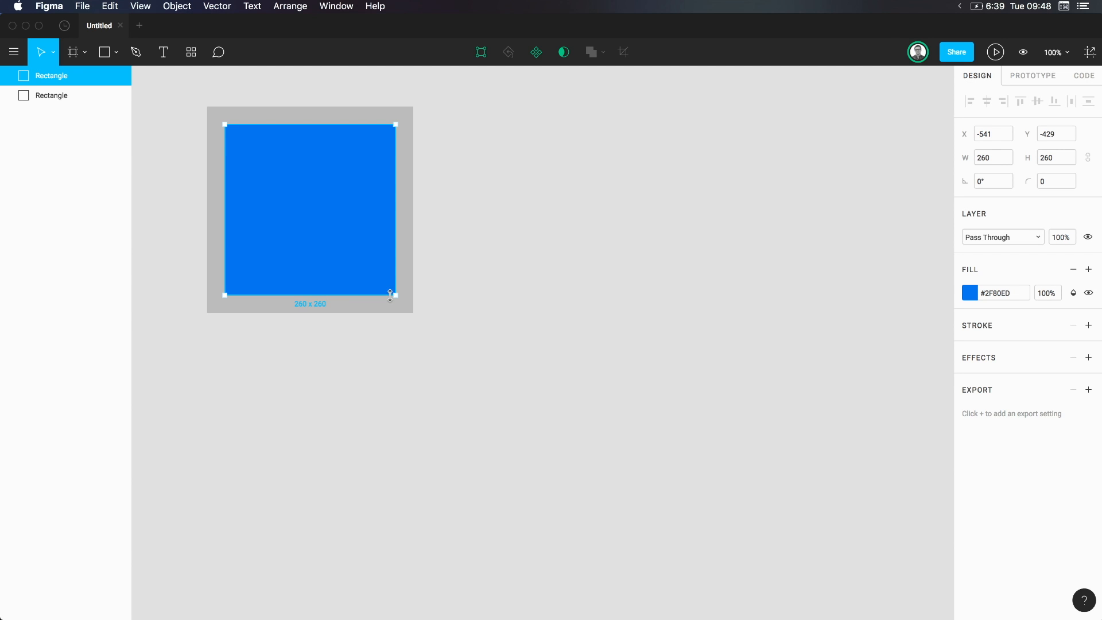
{"action": "key", "text": "BackSpace"}
Lock the grey square's proportions and set its width to 400.
{"action": "left_click", "coordinate": [357, 272]}
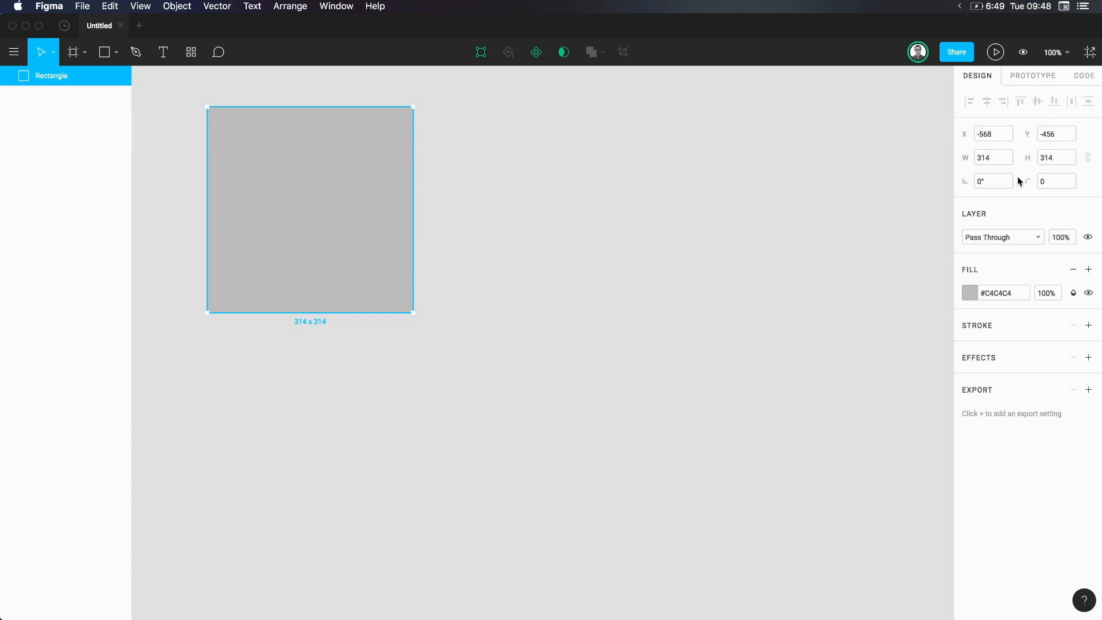
{"action": "left_click", "coordinate": [1089, 163]}
{"action": "left_click", "coordinate": [1006, 161]}
{"action": "type", "text": "400"}
{"action": "key", "text": "Return"}
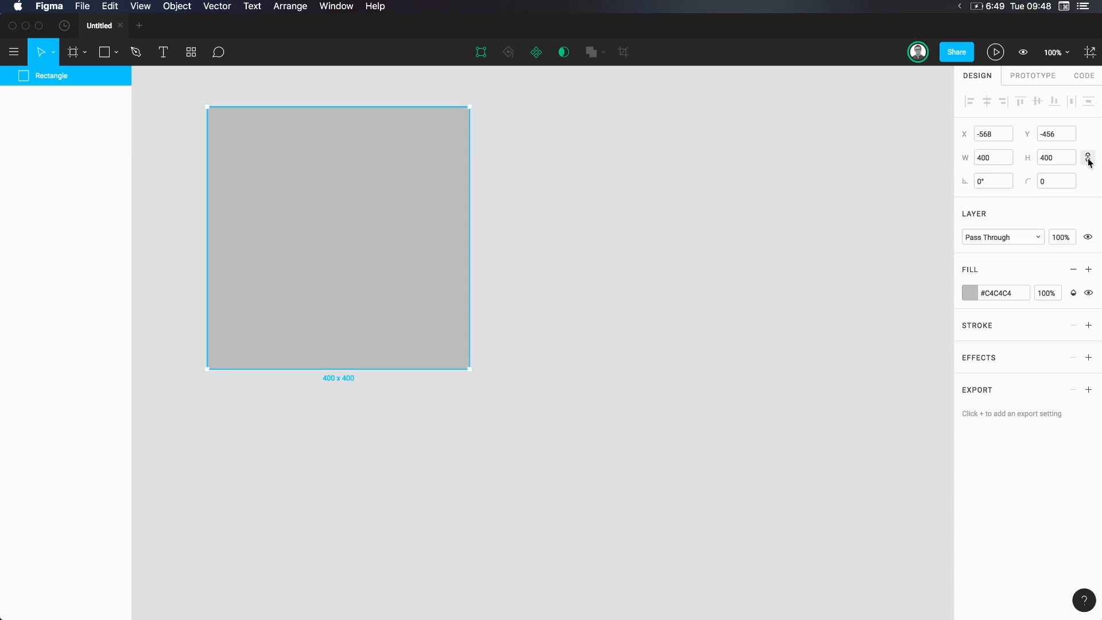
Try enlarging the locked square from its corner, undo that resize, and move the square to about X -527, Y -407.
{"action": "left_click_drag", "start_coordinate": [469, 368], "coordinate": [681, 488]}
{"action": "key", "text": "super+z"}
{"action": "left_click", "coordinate": [984, 134]}
{"action": "left_click_drag", "start_coordinate": [285, 261], "coordinate": [346, 306]}
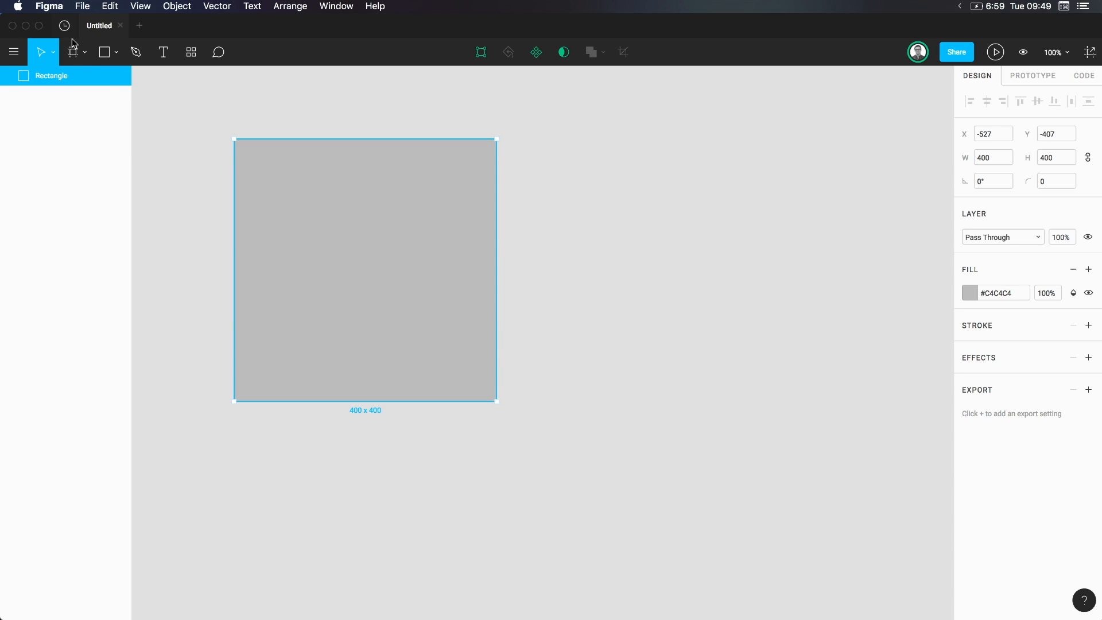
Draw a circle about 178 × 178 beside the square, level with its top edge, at 50% layer opacity.
{"action": "left_click", "coordinate": [105, 53]}
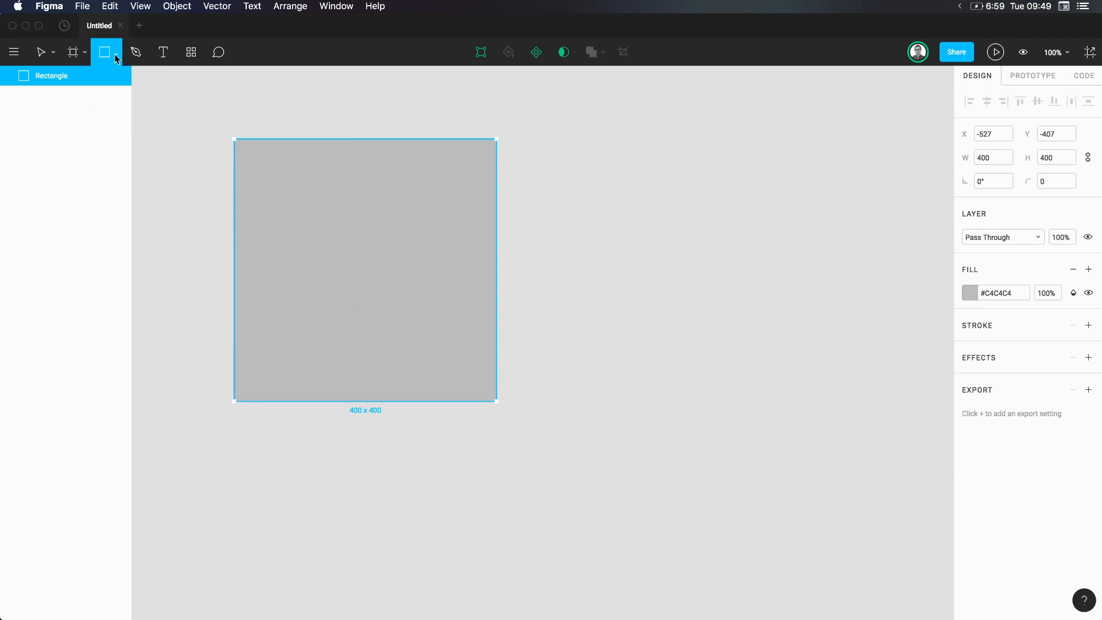
{"action": "left_click", "coordinate": [115, 55]}
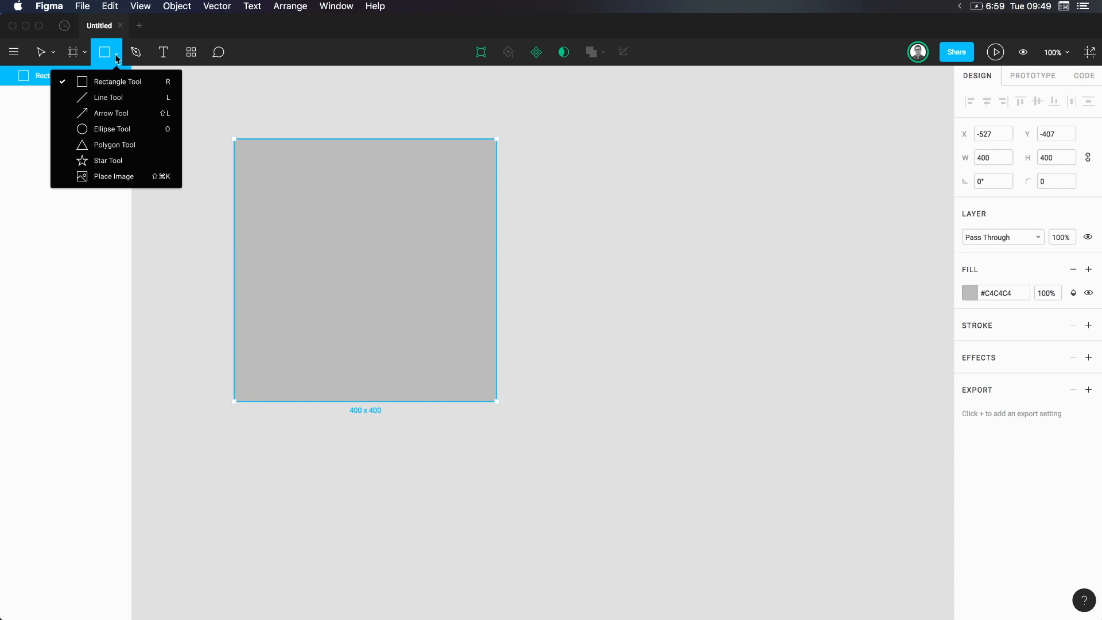
{"action": "left_click", "coordinate": [112, 129]}
{"action": "mouse_move", "coordinate": [520, 147]}
{"action": "left_mouse_down"}
{"action": "mouse_move", "coordinate": [739, 413]}
{"action": "mouse_move", "coordinate": [859, 364]}
{"action": "mouse_move", "coordinate": [739, 389]}
{"action": "mouse_move", "coordinate": [680, 375]}
{"action": "mouse_move", "coordinate": [797, 351]}
{"action": "mouse_move", "coordinate": [760, 401]}
{"action": "mouse_move", "coordinate": [695, 338]}
{"action": "mouse_move", "coordinate": [733, 360]}
{"action": "mouse_move", "coordinate": [731, 369]}
{"action": "mouse_move", "coordinate": [718, 327]}
{"action": "mouse_move", "coordinate": [734, 451]}
{"action": "mouse_move", "coordinate": [660, 317]}
{"action": "mouse_move", "coordinate": [681, 337]}
{"action": "mouse_move", "coordinate": [707, 398]}
{"action": "mouse_move", "coordinate": [660, 356]}
{"action": "mouse_move", "coordinate": [664, 329]}
{"action": "mouse_move", "coordinate": [523, 166]}
{"action": "mouse_move", "coordinate": [586, 239]}
{"action": "mouse_move", "coordinate": [492, 209]}
{"action": "mouse_move", "coordinate": [560, 337]}
{"action": "mouse_move", "coordinate": [416, 300]}
{"action": "mouse_move", "coordinate": [463, 209]}
{"action": "mouse_move", "coordinate": [446, 172]}
{"action": "mouse_move", "coordinate": [499, 256]}
{"action": "mouse_move", "coordinate": [482, 206]}
{"action": "mouse_move", "coordinate": [579, 238]}
{"action": "left_mouse_up"}
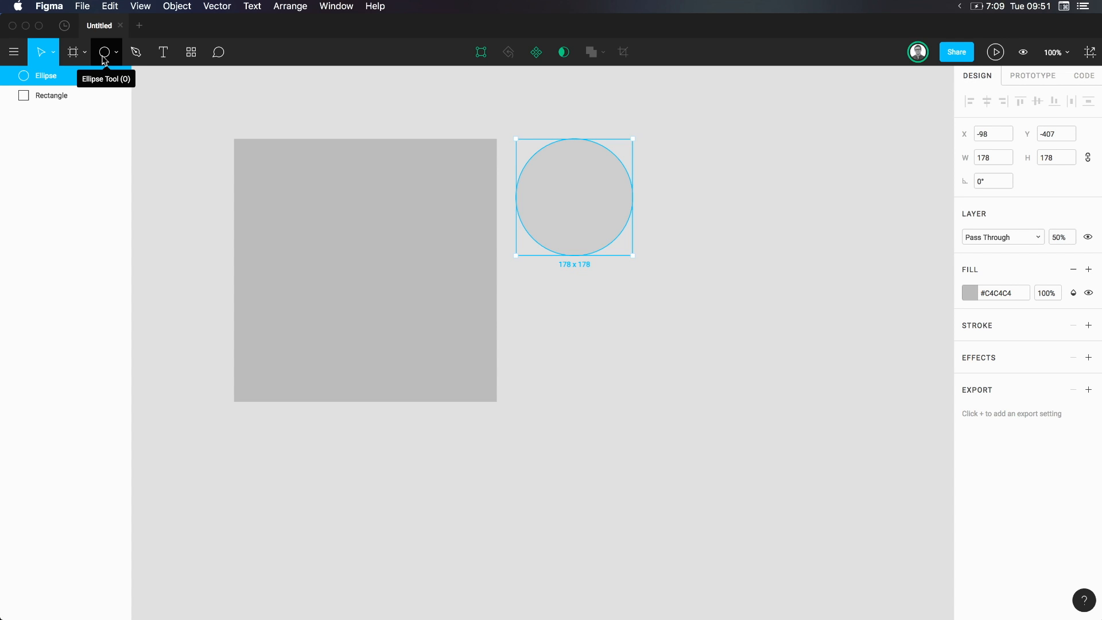
Draw a vertical arrow about 132 long below the circle, pointing downward.
{"action": "left_click", "coordinate": [105, 58]}
{"action": "left_click", "coordinate": [116, 55]}
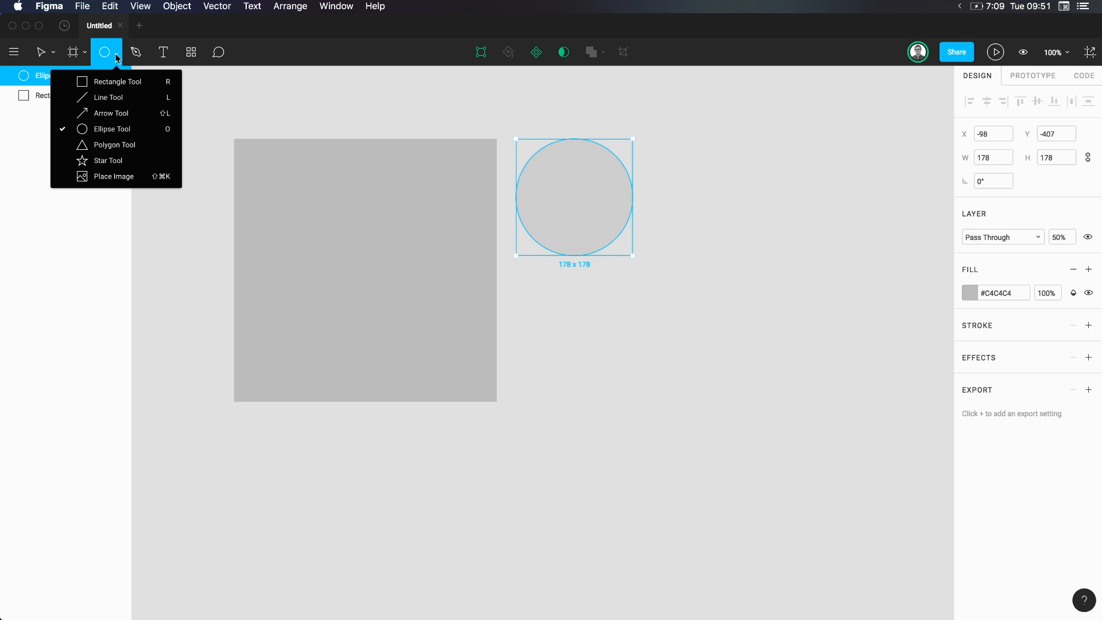
{"action": "left_click", "coordinate": [124, 114]}
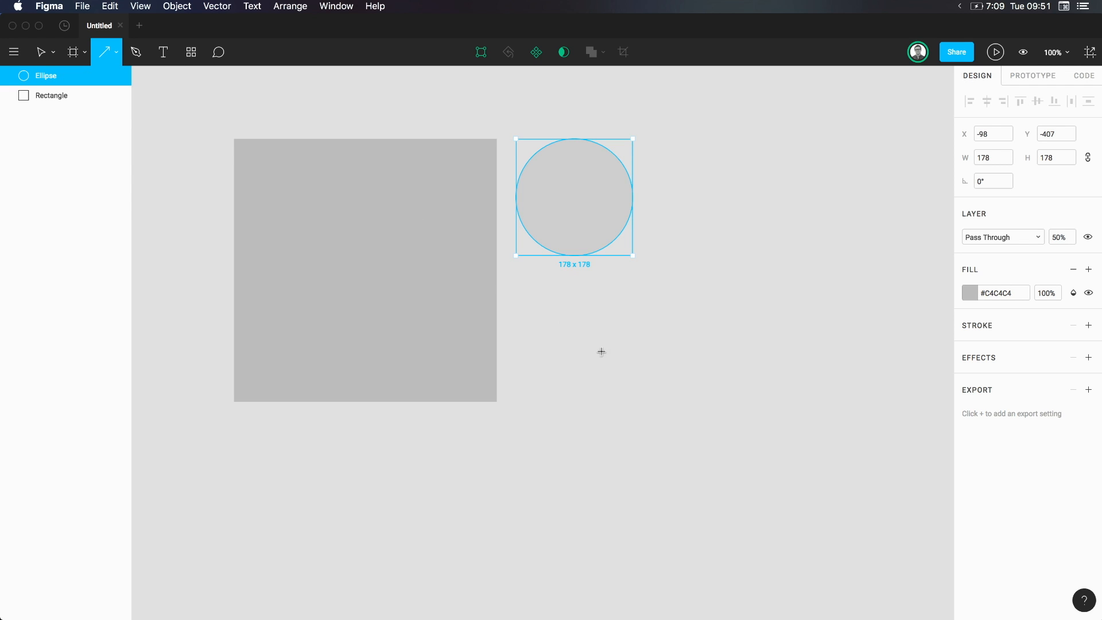
{"action": "mouse_move", "coordinate": [559, 283]}
{"action": "left_mouse_down"}
{"action": "mouse_move", "coordinate": [557, 411]}
{"action": "mouse_move", "coordinate": [555, 370]}
{"action": "left_mouse_up"}
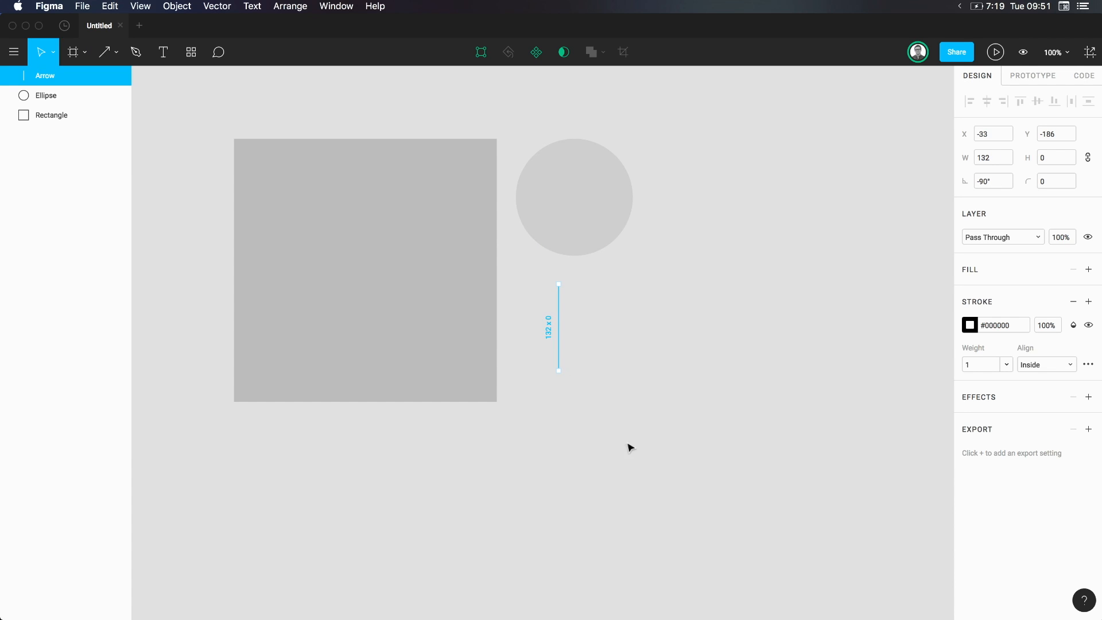
Move the arrow away from the square to about X 43, Y -183.
{"action": "left_click", "coordinate": [570, 332]}
{"action": "left_click_drag", "start_coordinate": [555, 322], "coordinate": [633, 350]}
{"action": "left_click", "coordinate": [554, 336]}
{"action": "left_click", "coordinate": [706, 377]}
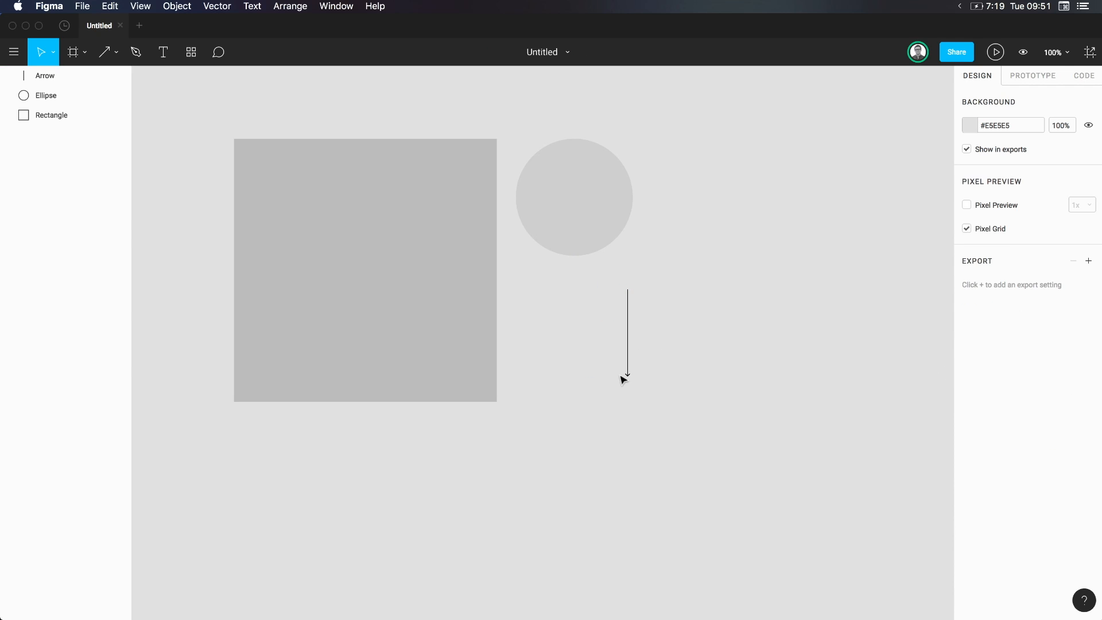
{"action": "scroll", "coordinate": [650, 420], "scroll_direction": "up", "scroll_amount": 5}
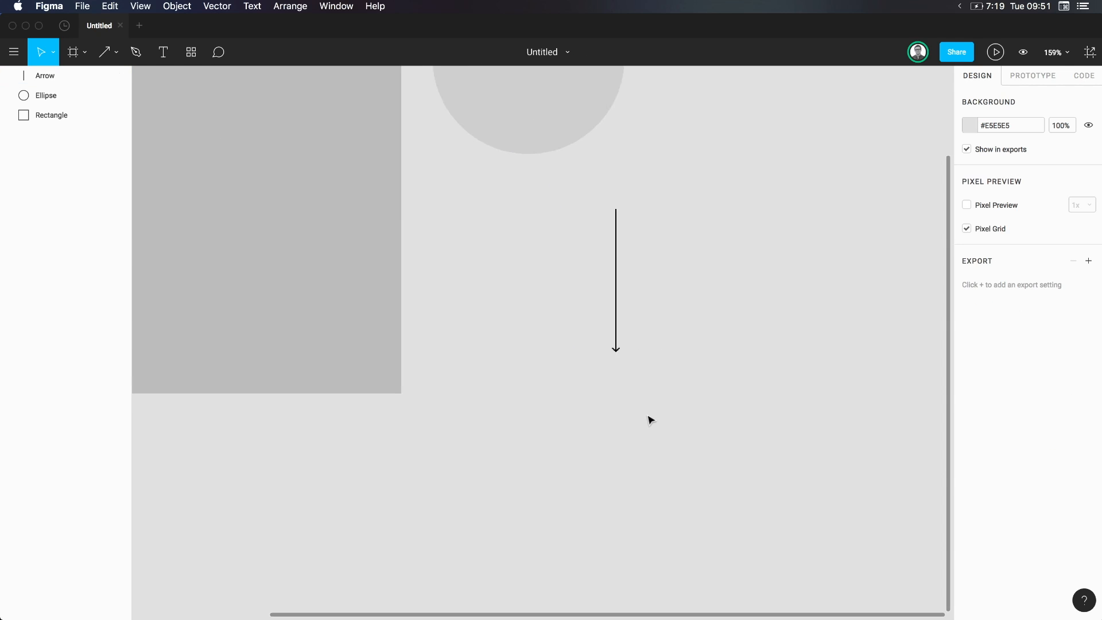
{"action": "scroll", "coordinate": [608, 454], "scroll_direction": "up", "scroll_amount": 3}
{"action": "scroll", "coordinate": [609, 453], "scroll_direction": "up", "scroll_amount": 3}
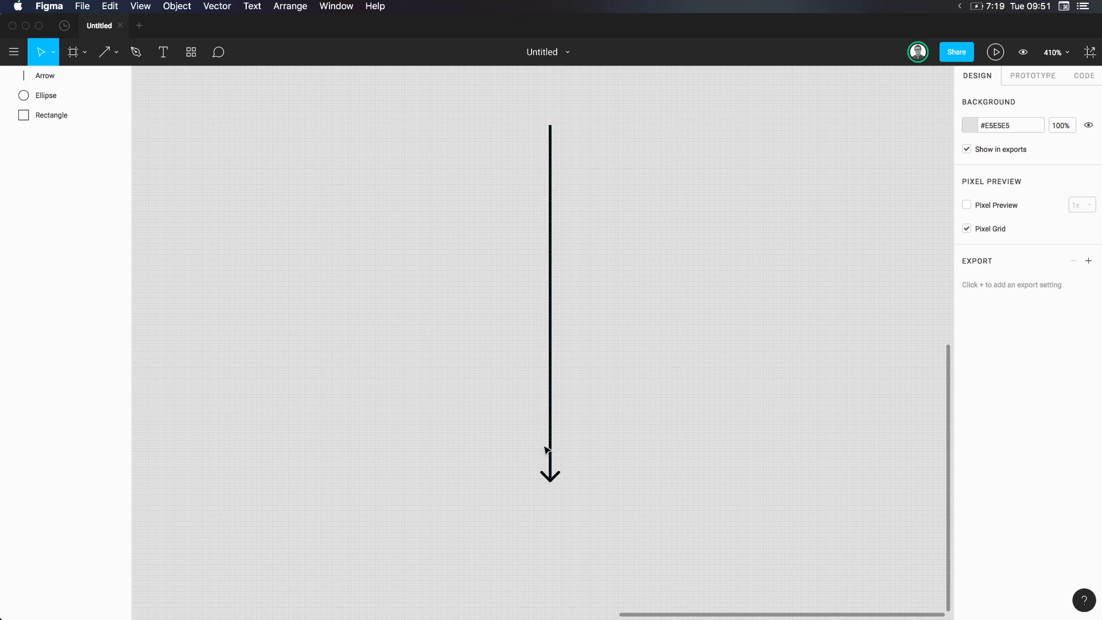
{"action": "left_click_drag", "start_coordinate": [551, 366], "coordinate": [473, 352]}
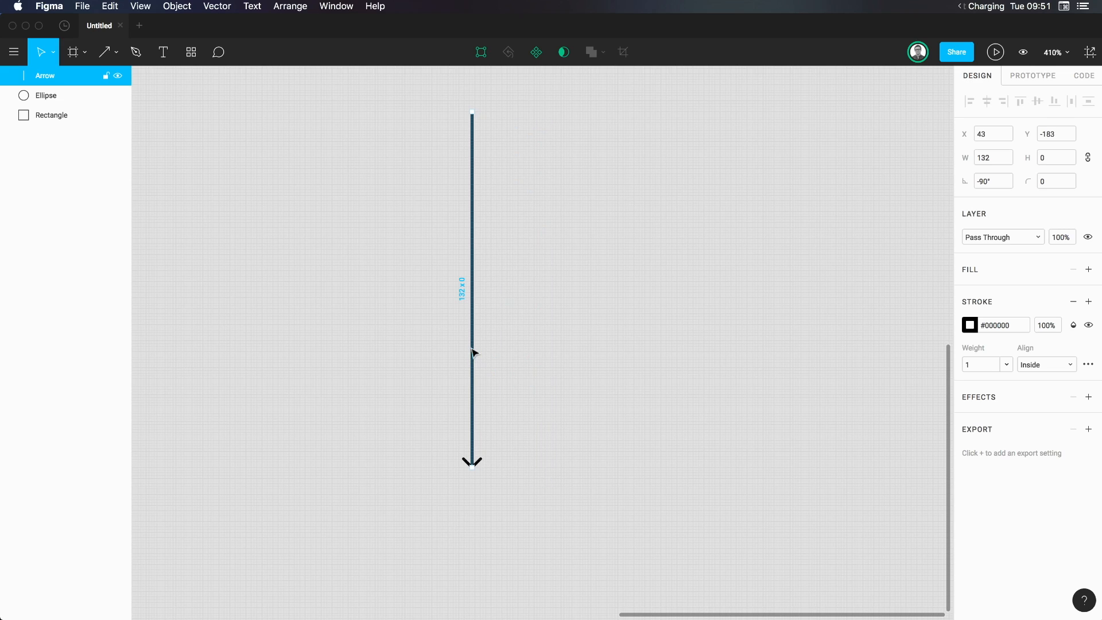
{"action": "scroll", "coordinate": [473, 352], "scroll_direction": "down", "scroll_amount": 2}
{"action": "left_click", "coordinate": [450, 354]}
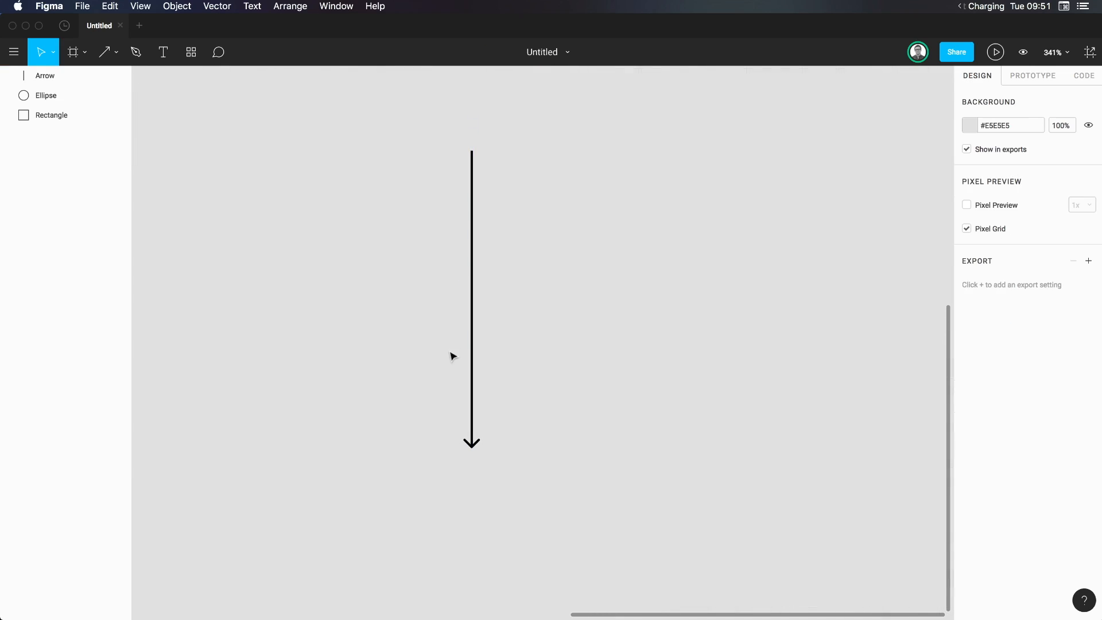
Increase the arrow's stroke weight to 11 and return the canvas zoom to 100%.
{"action": "left_click", "coordinate": [472, 328]}
{"action": "left_click", "coordinate": [985, 366]}
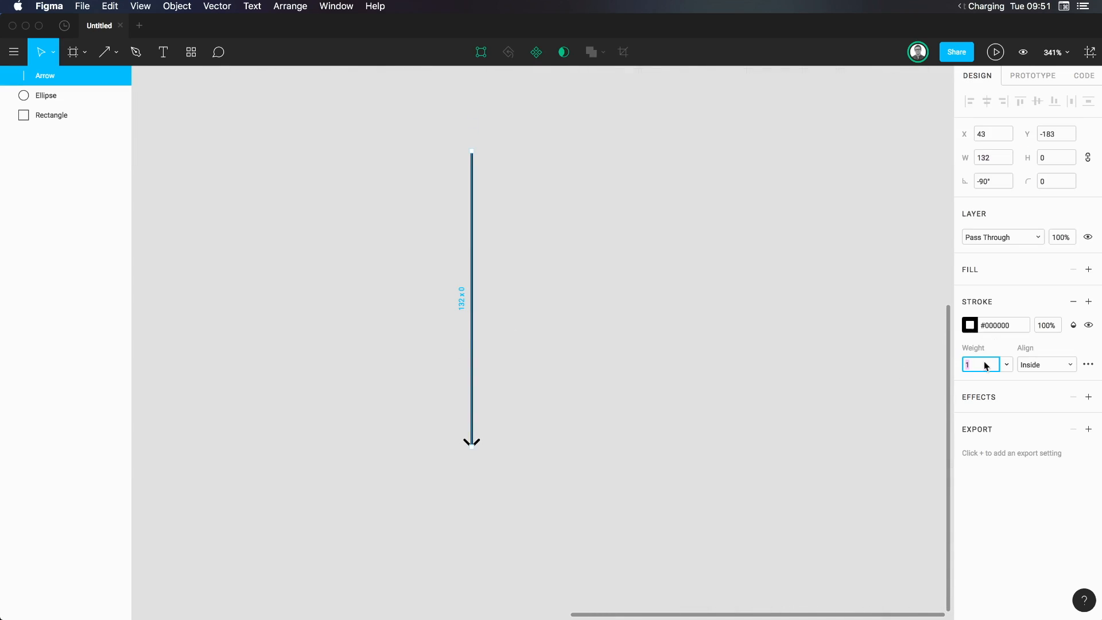
{"action": "key", "text": "Up"}
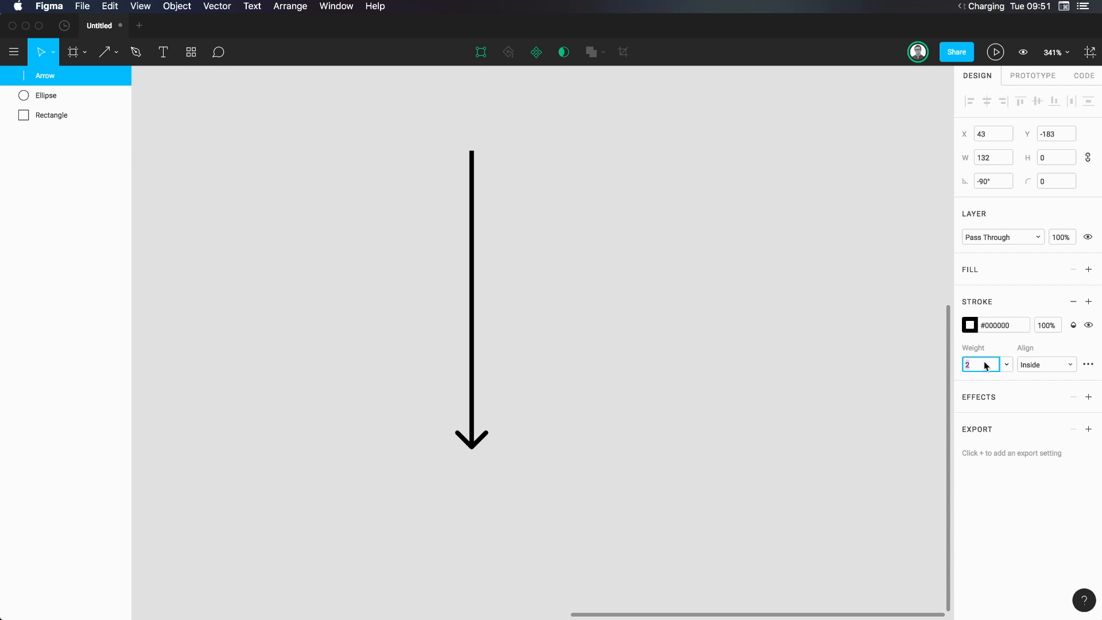
{"action": "key", "text": "Up"}
{"action": "key", "text": "Up"}
{"action": "key", "text": "Up"}
{"action": "key", "text": "Up"}
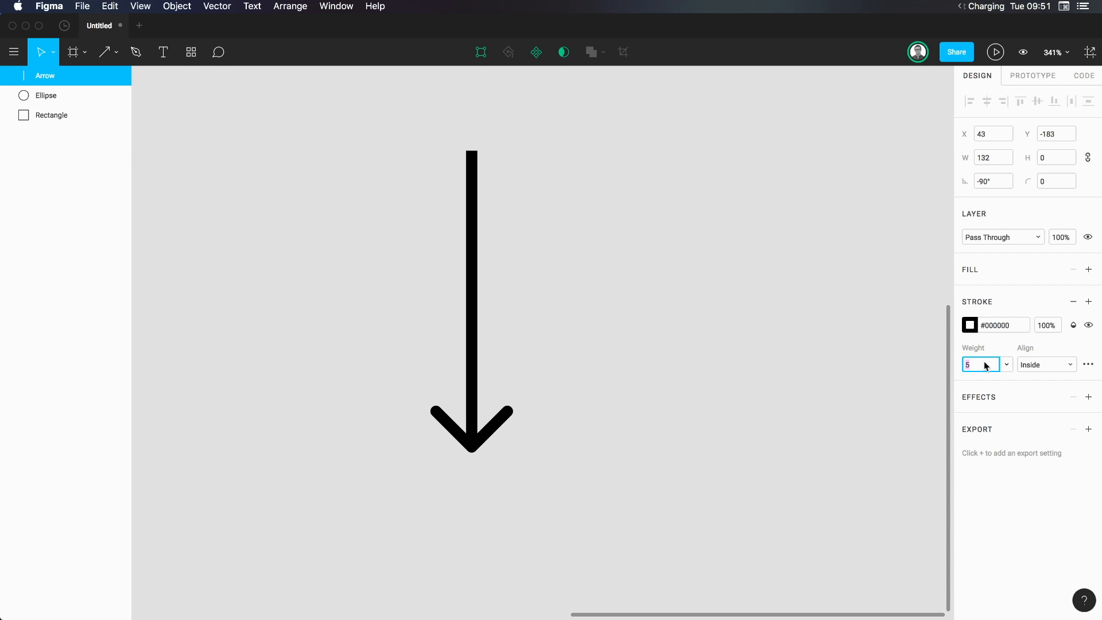
{"action": "key", "text": "Up"}
{"action": "key", "text": "Up"}
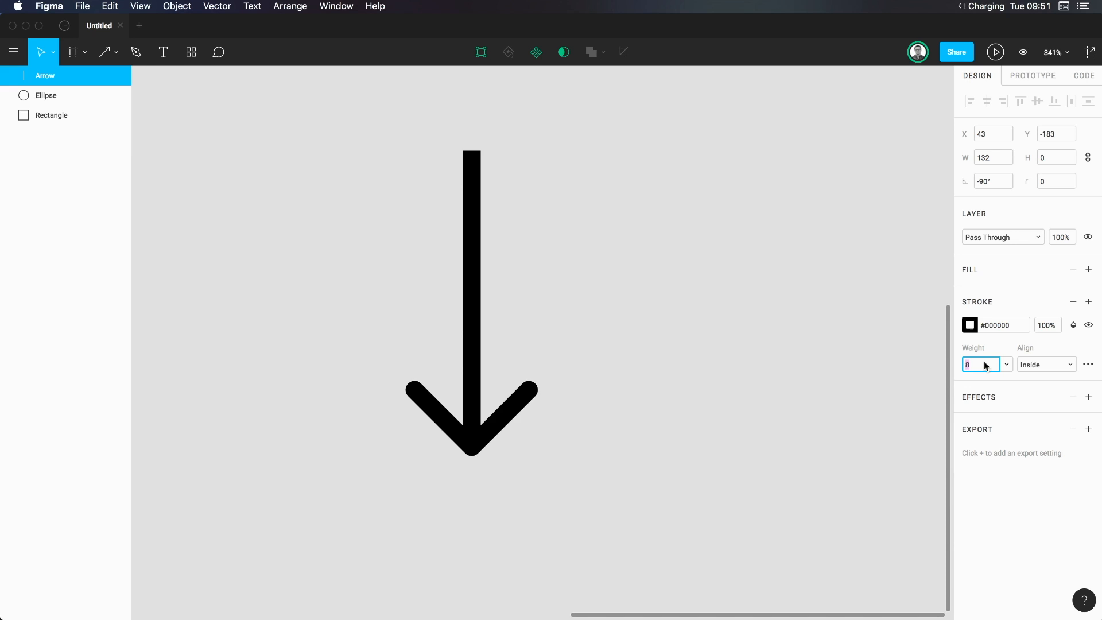
{"action": "key", "text": "Up"}
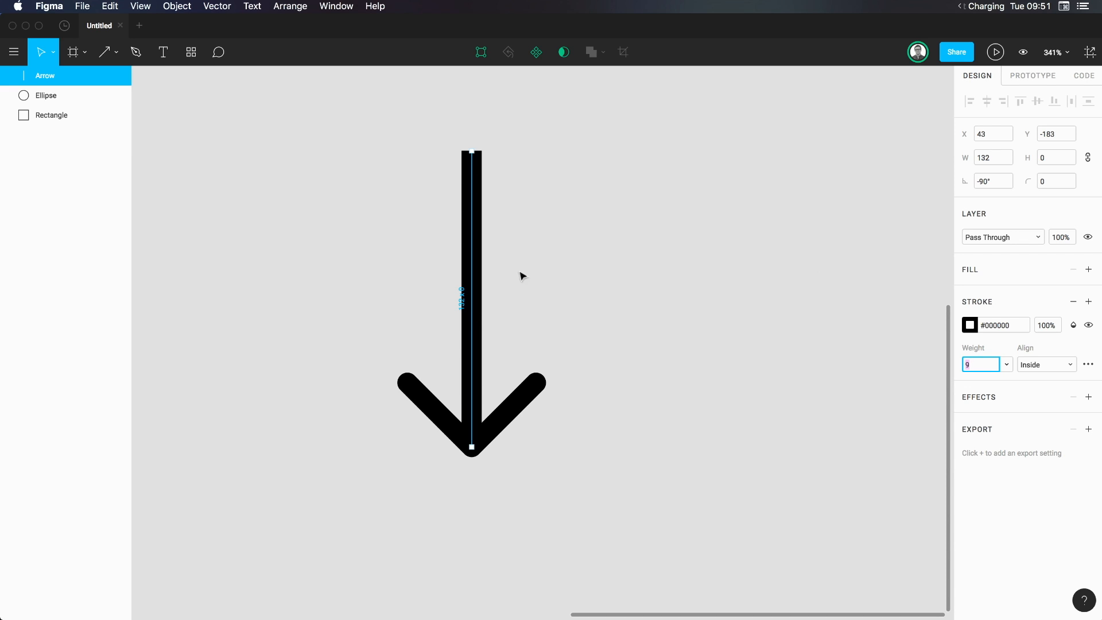
{"action": "key", "text": "Up"}
{"action": "key", "text": "Up"}
{"action": "scroll", "coordinate": [406, 510], "scroll_direction": "down", "scroll_amount": 1}
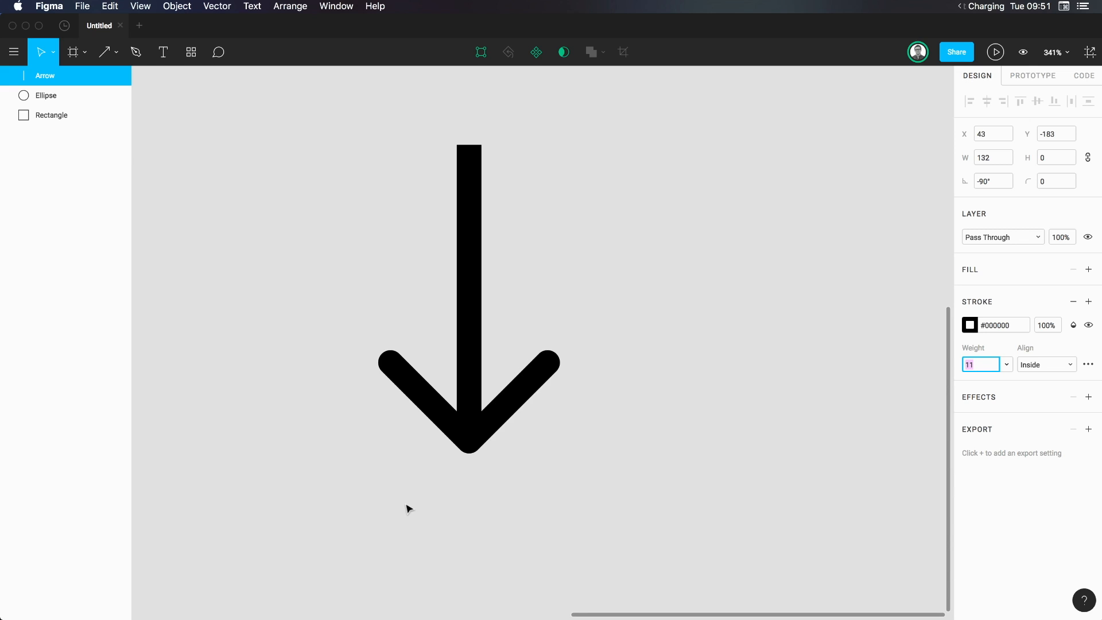
{"action": "key", "text": "shift+0"}
{"action": "left_click", "coordinate": [463, 468]}
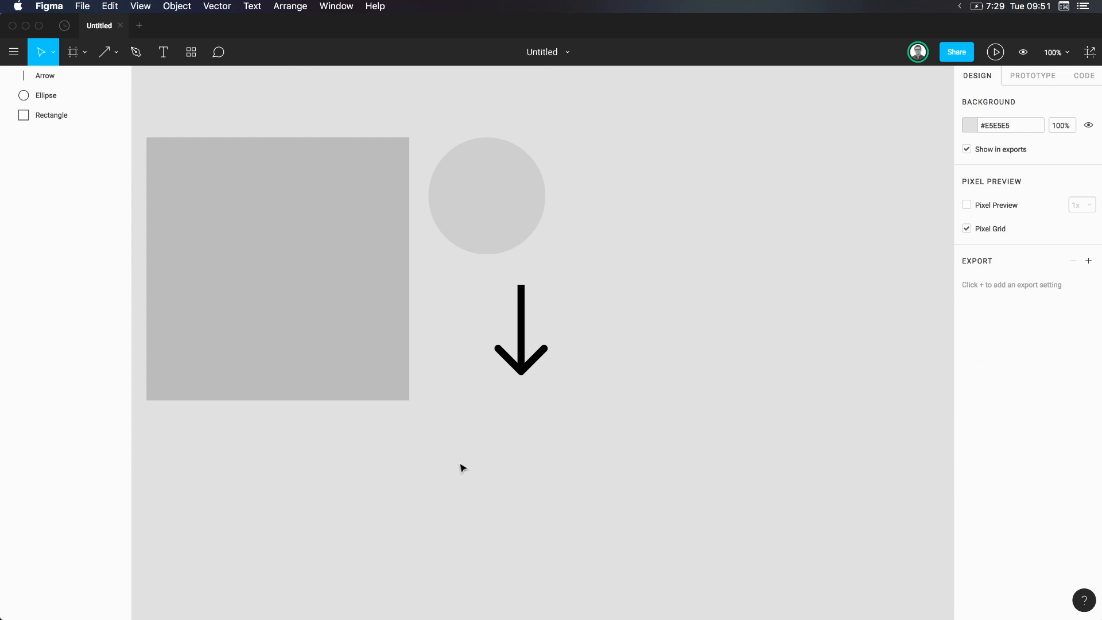
Rotate the arrow to about -147° and place it from the circle across the square's edge, pointing into the square.
{"action": "left_click_drag", "start_coordinate": [519, 330], "coordinate": [545, 328]}
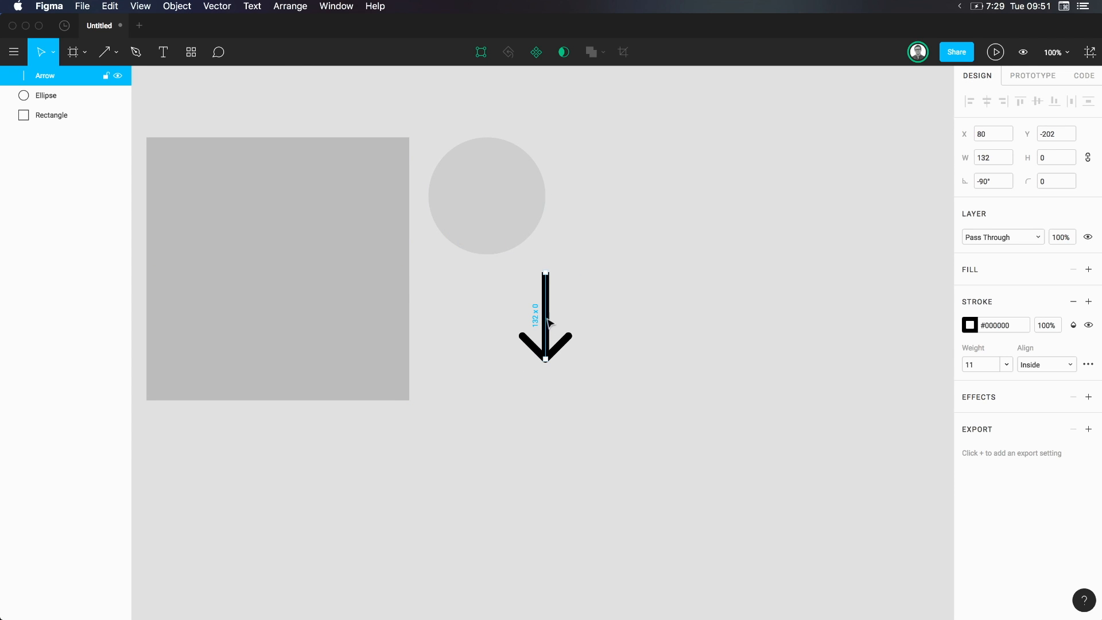
{"action": "left_click_drag", "start_coordinate": [546, 260], "coordinate": [624, 265]}
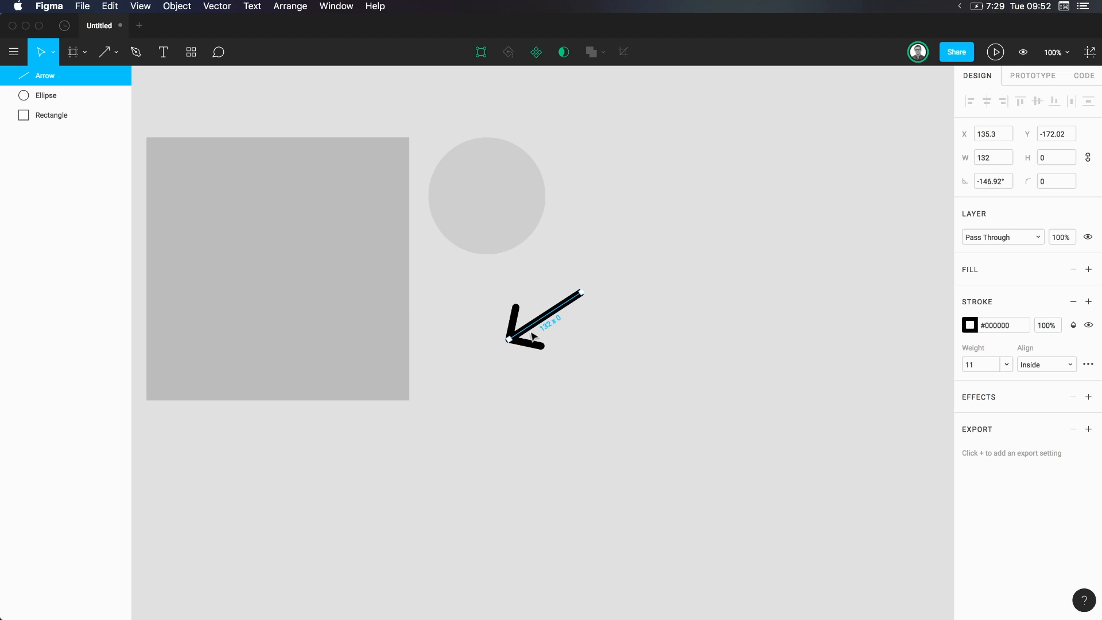
{"action": "left_click_drag", "start_coordinate": [549, 318], "coordinate": [423, 230]}
{"action": "left_click", "coordinate": [513, 265]}
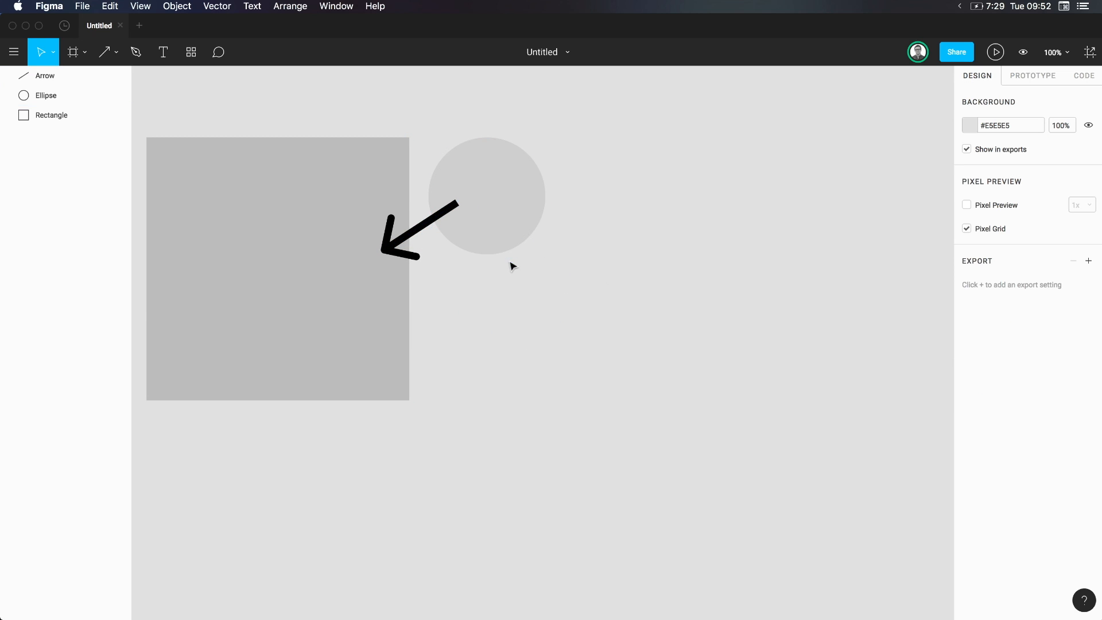
Draw a horizontal line about 160 long below the black arrow's tail, outside the square.
{"action": "left_click", "coordinate": [46, 75]}
{"action": "key", "text": "shift+2"}
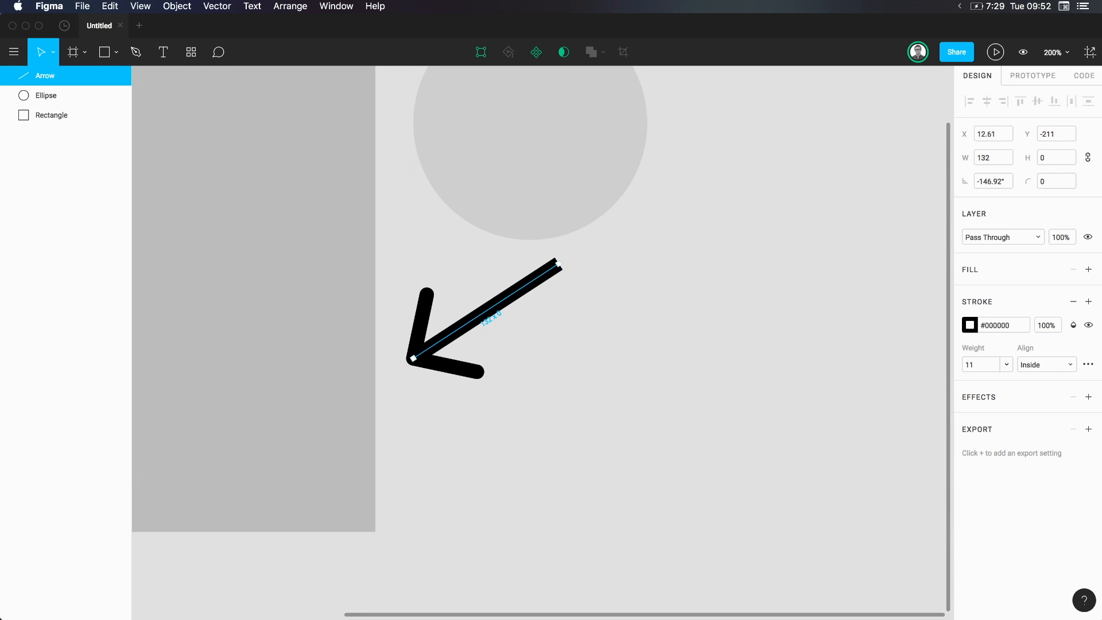
{"action": "left_click", "coordinate": [116, 52]}
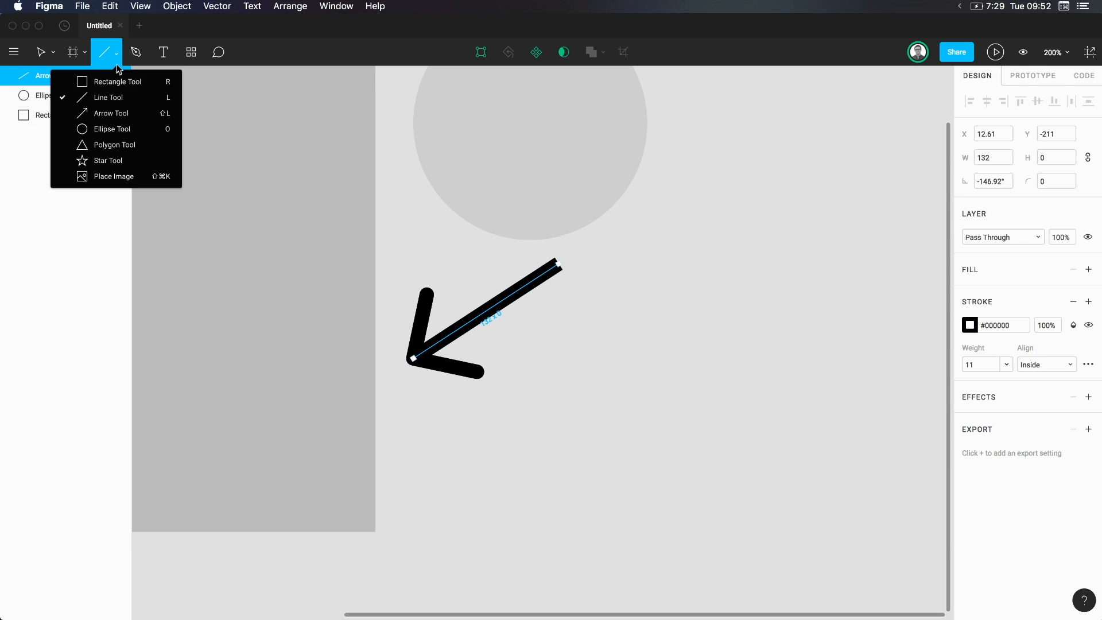
{"action": "left_click", "coordinate": [121, 103]}
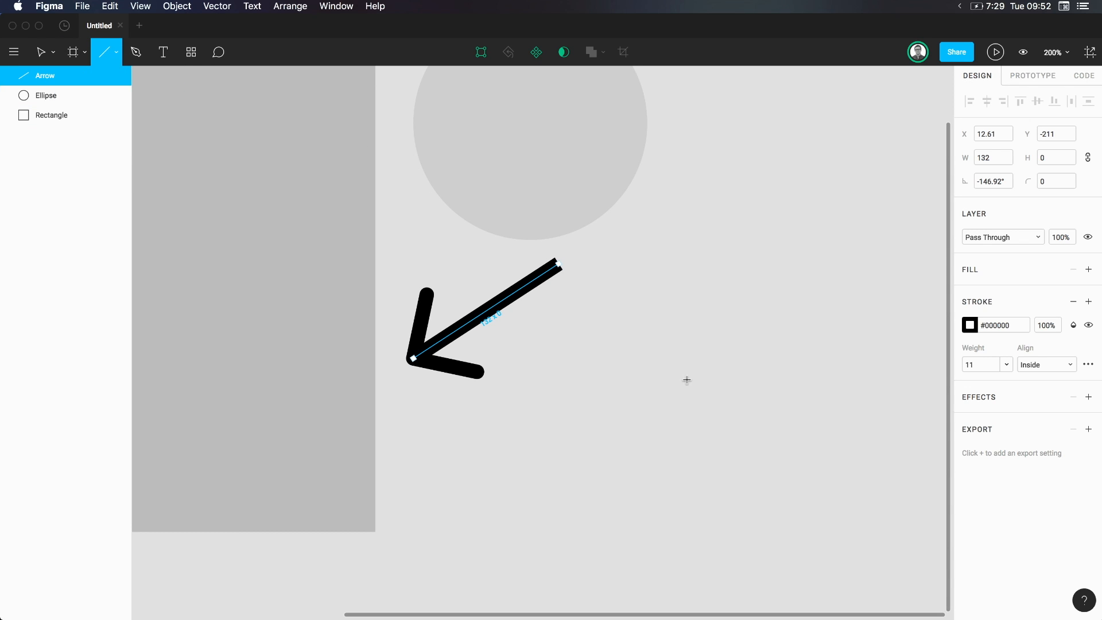
{"action": "mouse_move", "coordinate": [569, 381]}
{"action": "left_mouse_down"}
{"action": "mouse_move", "coordinate": [752, 381]}
{"action": "mouse_move", "coordinate": [660, 380]}
{"action": "mouse_move", "coordinate": [635, 362]}
{"action": "mouse_move", "coordinate": [731, 229]}
{"action": "mouse_move", "coordinate": [777, 325]}
{"action": "mouse_move", "coordinate": [800, 478]}
{"action": "mouse_move", "coordinate": [653, 547]}
{"action": "mouse_move", "coordinate": [473, 534]}
{"action": "mouse_move", "coordinate": [461, 480]}
{"action": "mouse_move", "coordinate": [694, 502]}
{"action": "mouse_move", "coordinate": [768, 436]}
{"action": "mouse_move", "coordinate": [765, 366]}
{"action": "mouse_move", "coordinate": [706, 263]}
{"action": "mouse_move", "coordinate": [753, 314]}
{"action": "mouse_move", "coordinate": [765, 352]}
{"action": "mouse_move", "coordinate": [706, 330]}
{"action": "mouse_move", "coordinate": [770, 305]}
{"action": "mouse_move", "coordinate": [659, 368]}
{"action": "mouse_move", "coordinate": [782, 274]}
{"action": "mouse_move", "coordinate": [660, 260]}
{"action": "mouse_move", "coordinate": [633, 364]}
{"action": "mouse_move", "coordinate": [642, 421]}
{"action": "mouse_move", "coordinate": [520, 455]}
{"action": "mouse_move", "coordinate": [618, 421]}
{"action": "mouse_move", "coordinate": [765, 423]}
{"action": "mouse_move", "coordinate": [738, 359]}
{"action": "mouse_move", "coordinate": [664, 342]}
{"action": "mouse_move", "coordinate": [766, 371]}
{"action": "mouse_move", "coordinate": [733, 369]}
{"action": "mouse_move", "coordinate": [655, 396]}
{"action": "mouse_move", "coordinate": [601, 451]}
{"action": "mouse_move", "coordinate": [651, 376]}
{"action": "mouse_move", "coordinate": [780, 380]}
{"action": "left_mouse_up"}
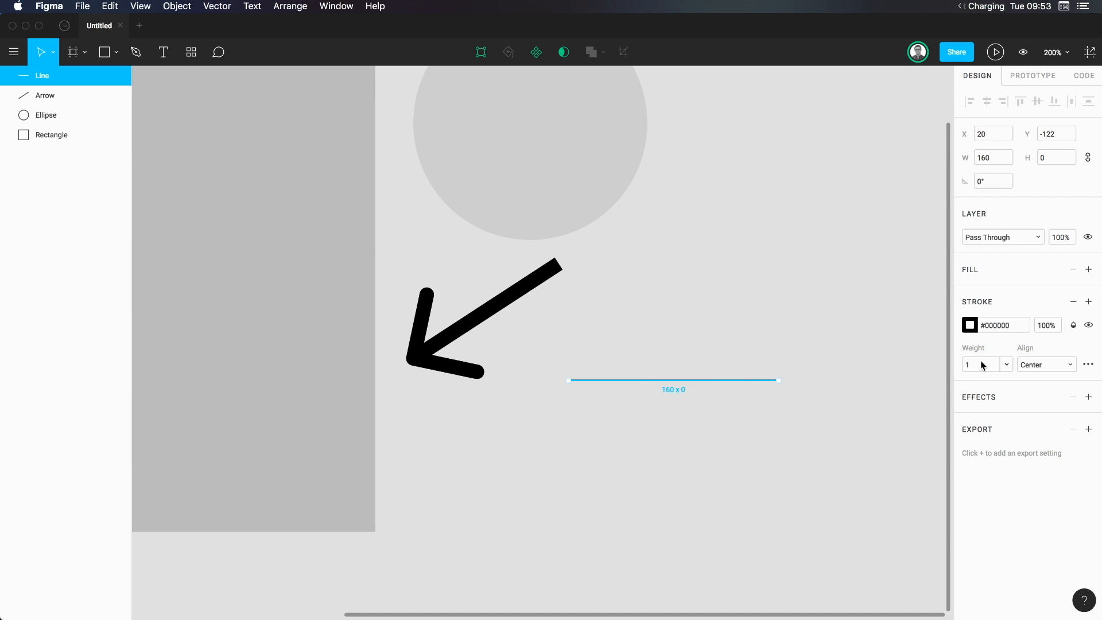
Increase the horizontal line's stroke weight to 7.
{"action": "key", "text": "Up"}
{"action": "key", "text": "Up"}
{"action": "key", "text": "Up"}
{"action": "key", "text": "Up"}
{"action": "key", "text": "Up"}
{"action": "key", "text": "Up"}
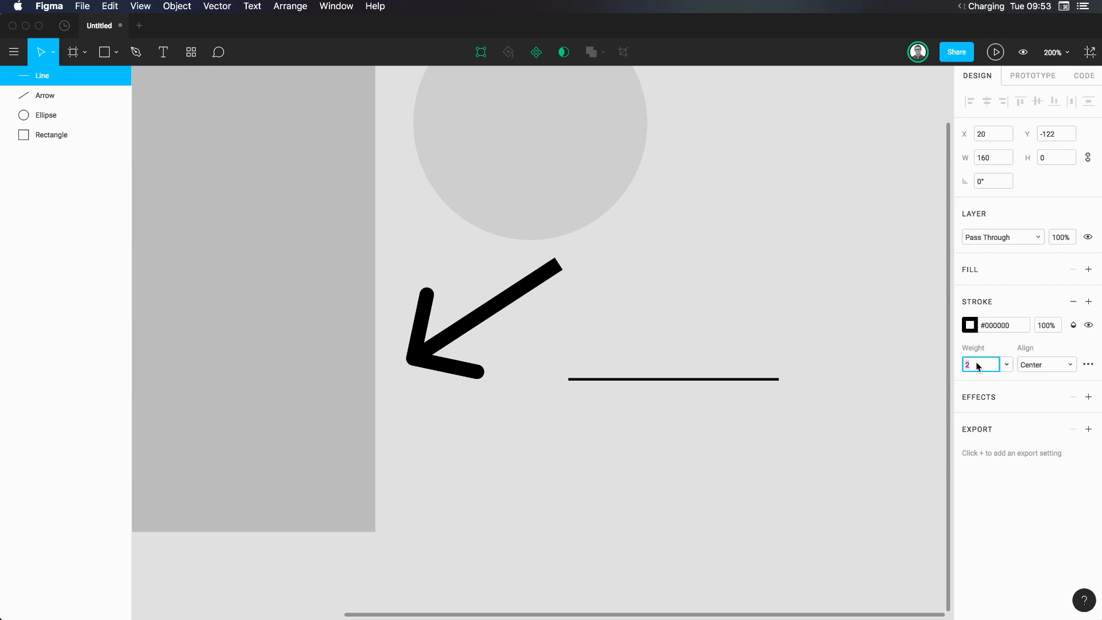
Change the horizontal line's stroke color to red, #D20D0D.
{"action": "left_click", "coordinate": [988, 329]}
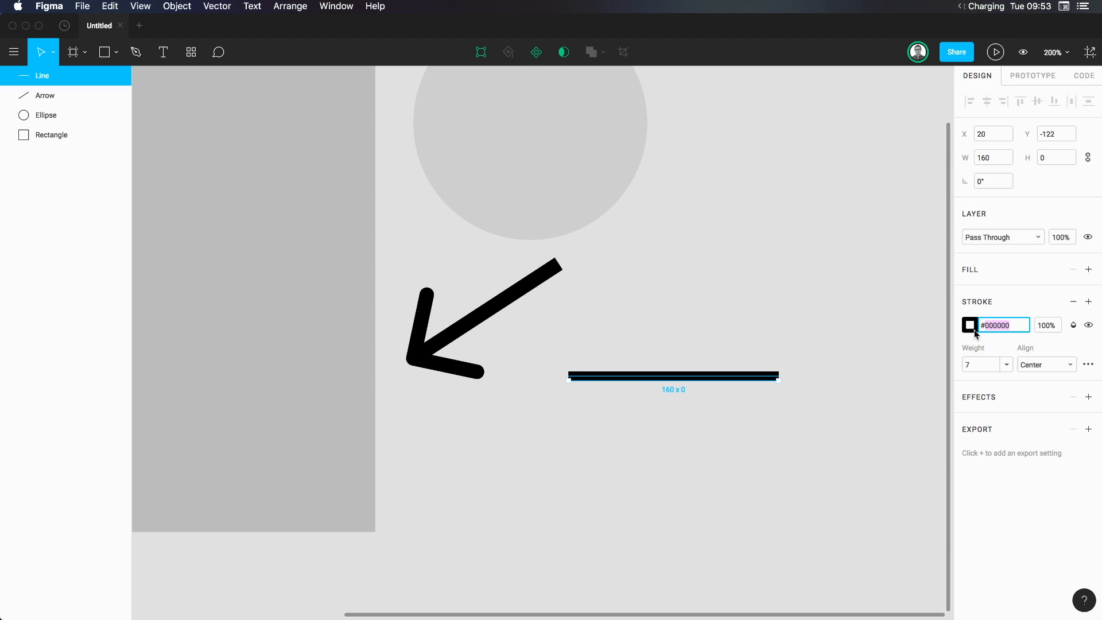
{"action": "left_click", "coordinate": [970, 325]}
{"action": "mouse_move", "coordinate": [849, 417]}
{"action": "left_mouse_down"}
{"action": "mouse_move", "coordinate": [888, 353]}
{"action": "mouse_move", "coordinate": [955, 294]}
{"action": "mouse_move", "coordinate": [946, 323]}
{"action": "left_mouse_up"}
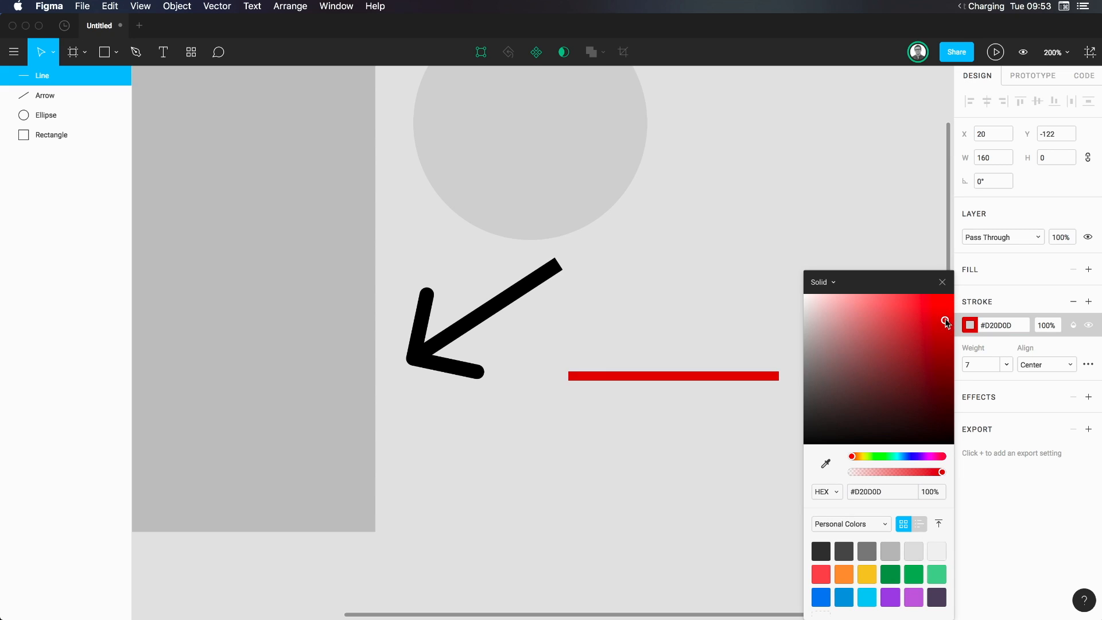
{"action": "left_click", "coordinate": [942, 282]}
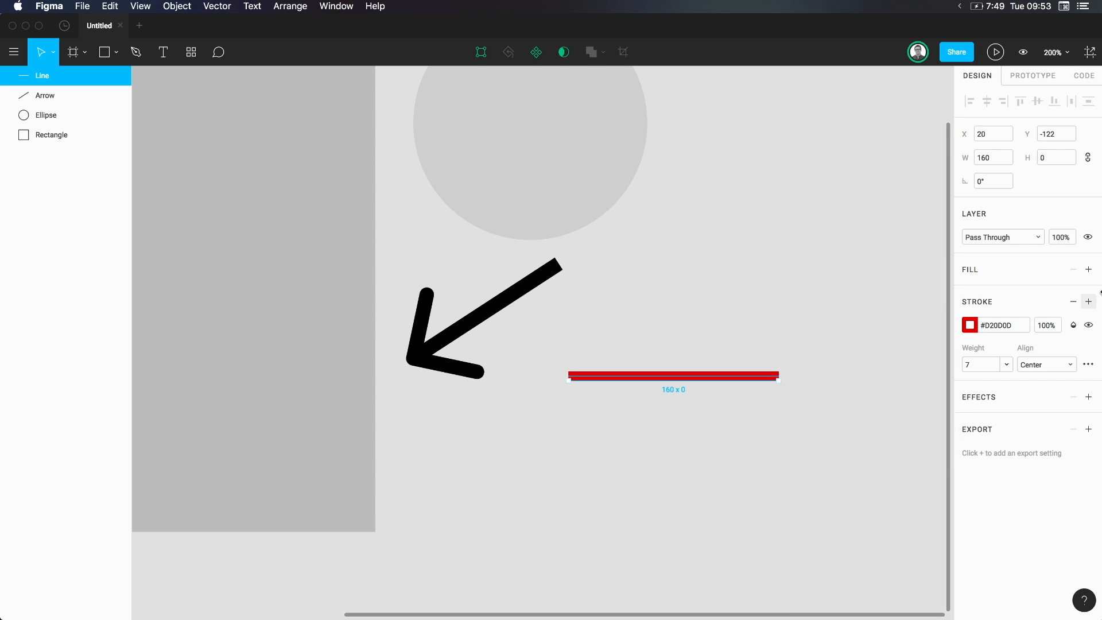
Try the bevel and round joins in the red line's advanced stroke settings, then restore the miter join.
{"action": "left_click", "coordinate": [1086, 368]}
{"action": "left_click", "coordinate": [1085, 368]}
{"action": "left_click", "coordinate": [1089, 366]}
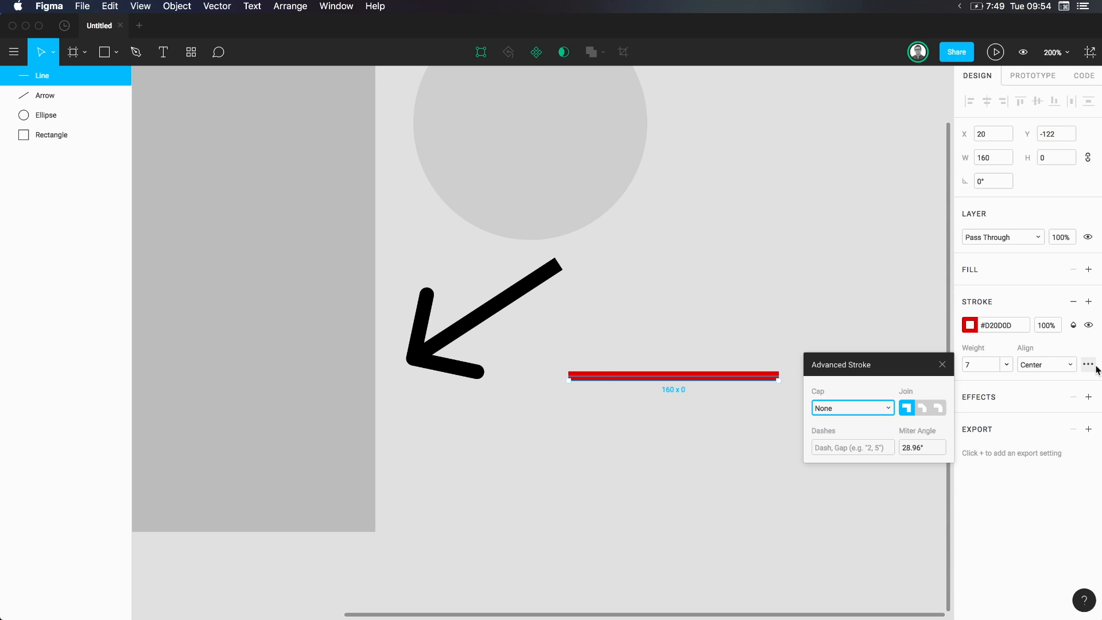
{"action": "left_click", "coordinate": [923, 409]}
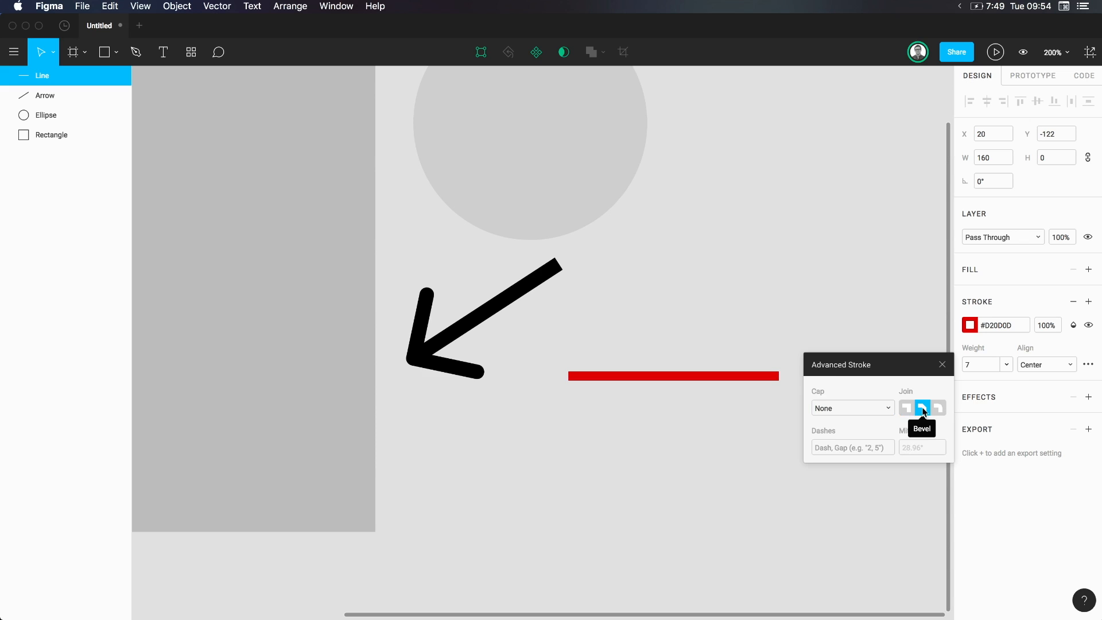
{"action": "left_click", "coordinate": [939, 409]}
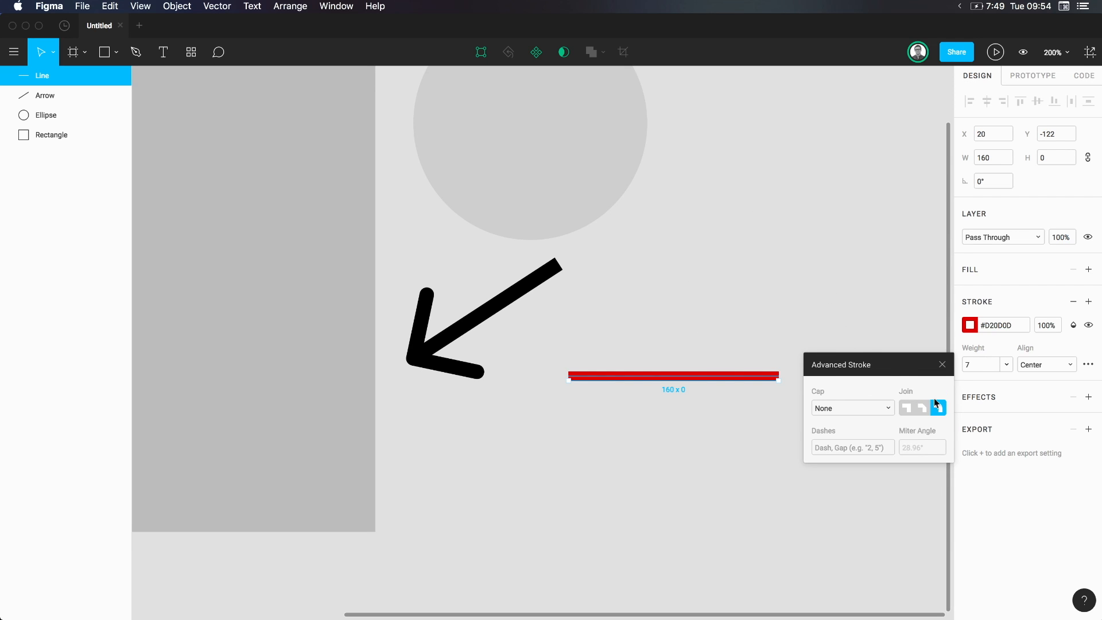
{"action": "left_click", "coordinate": [906, 408]}
{"action": "left_click", "coordinate": [922, 408]}
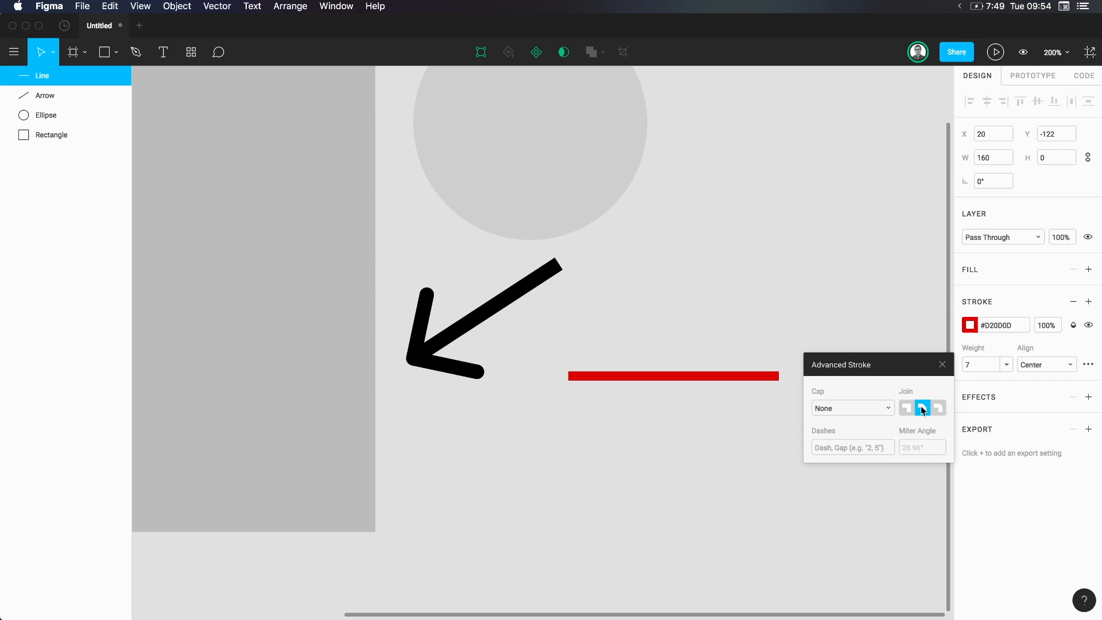
{"action": "left_click", "coordinate": [906, 408]}
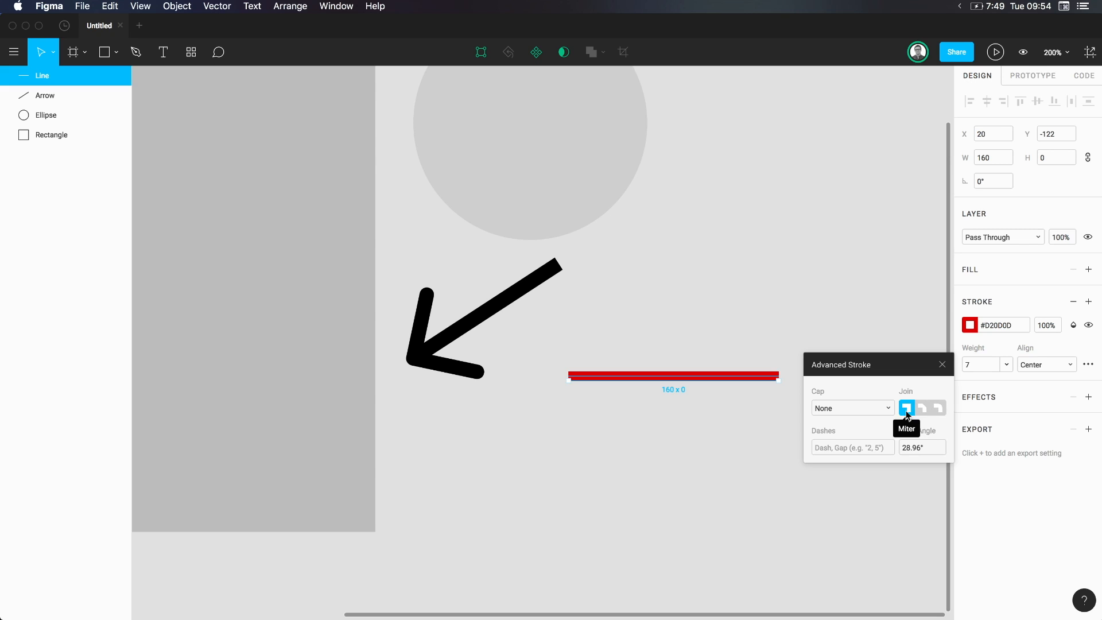
Try the Round and then the Square end cap on the red line.
{"action": "left_click", "coordinate": [885, 410]}
{"action": "left_click", "coordinate": [884, 410]}
{"action": "left_click", "coordinate": [887, 409]}
{"action": "left_click", "coordinate": [881, 426]}
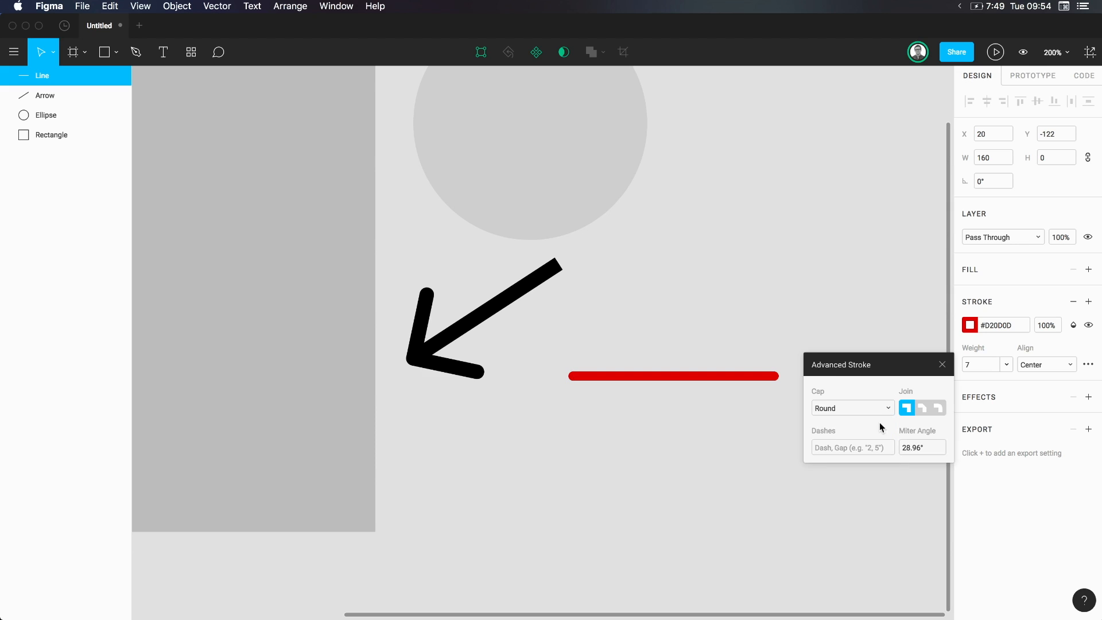
{"action": "left_click", "coordinate": [880, 408]}
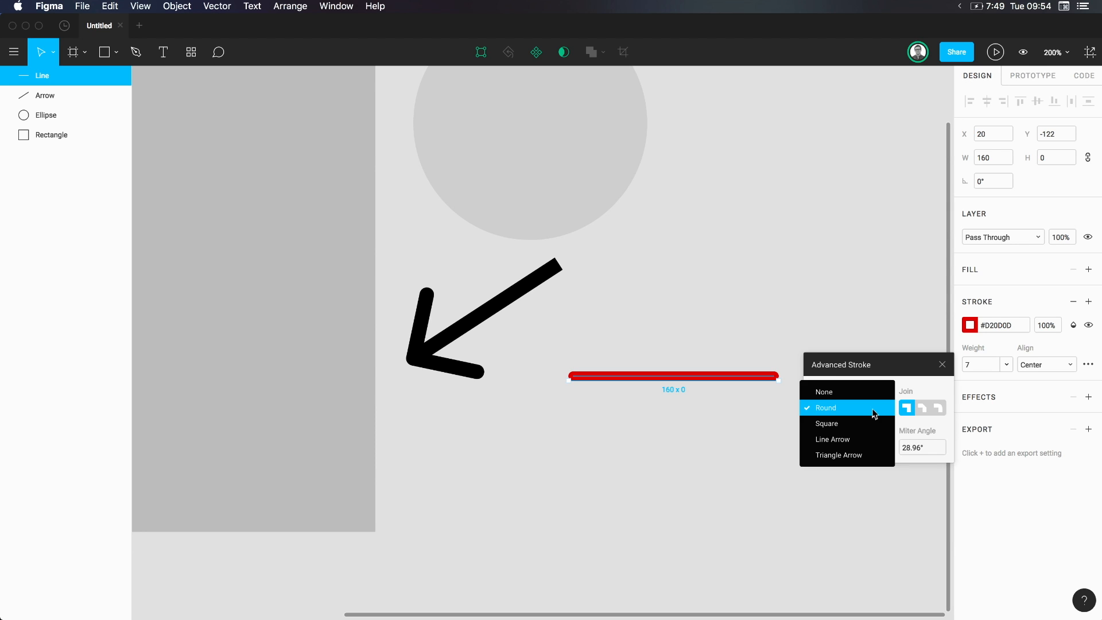
{"action": "left_click", "coordinate": [870, 425]}
Try Line Arrow caps on the red line and move it to about X 3, Y -134.
{"action": "left_click", "coordinate": [870, 408]}
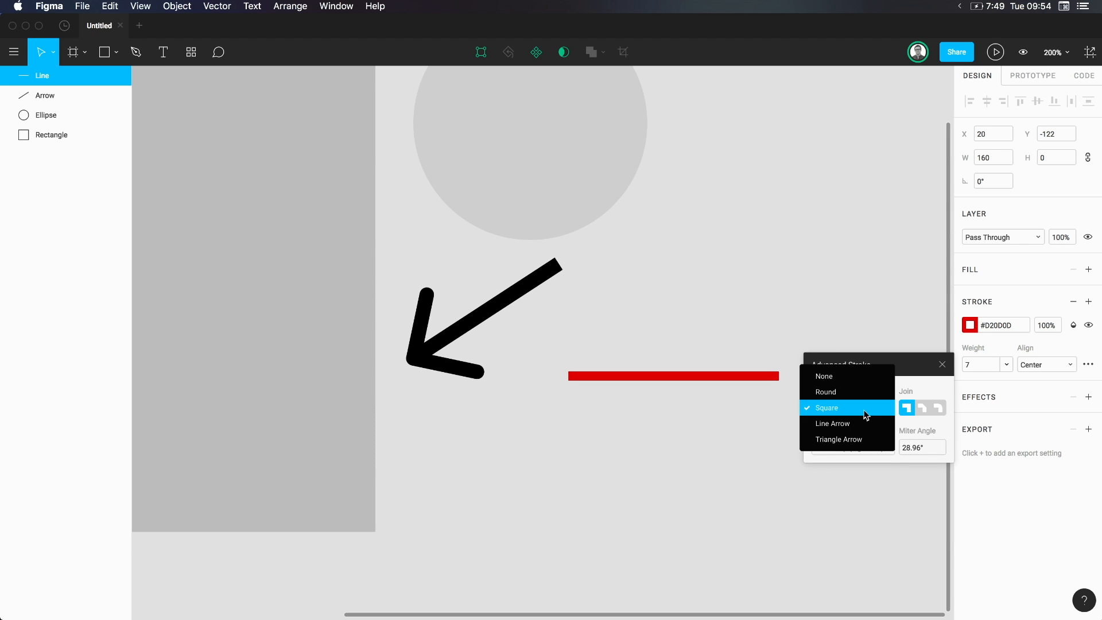
{"action": "left_click", "coordinate": [866, 429]}
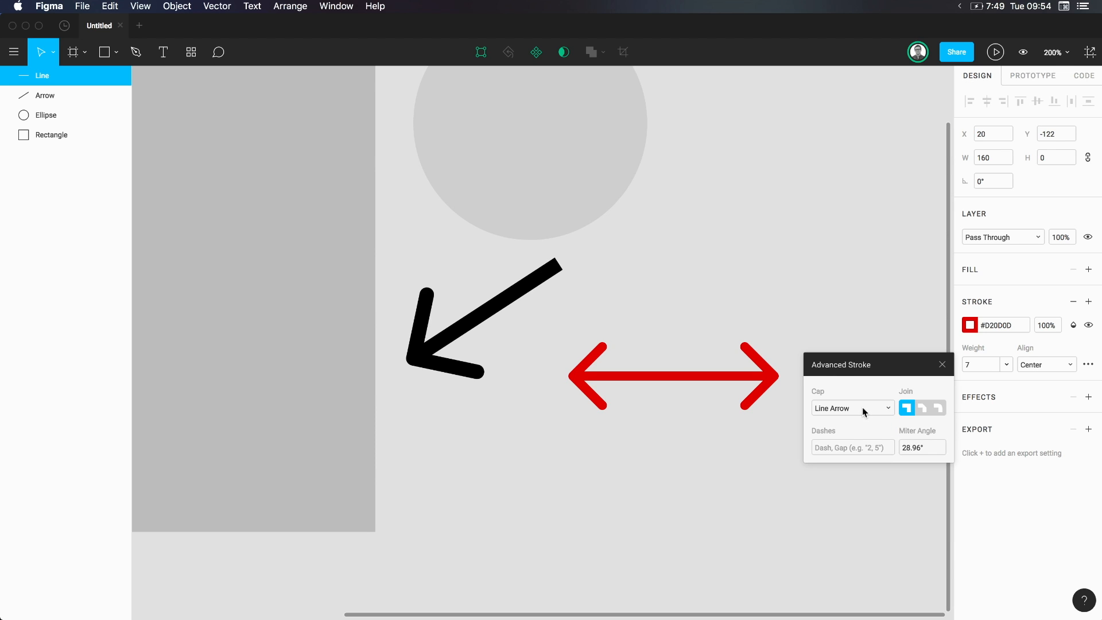
{"action": "left_click", "coordinate": [865, 409]}
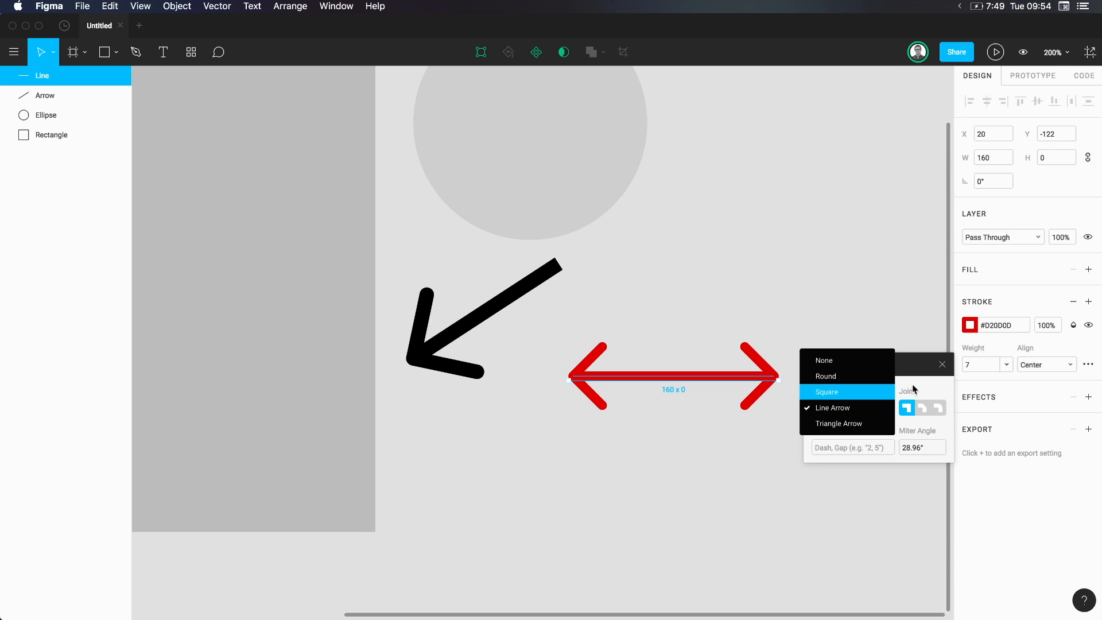
{"action": "left_click", "coordinate": [867, 409]}
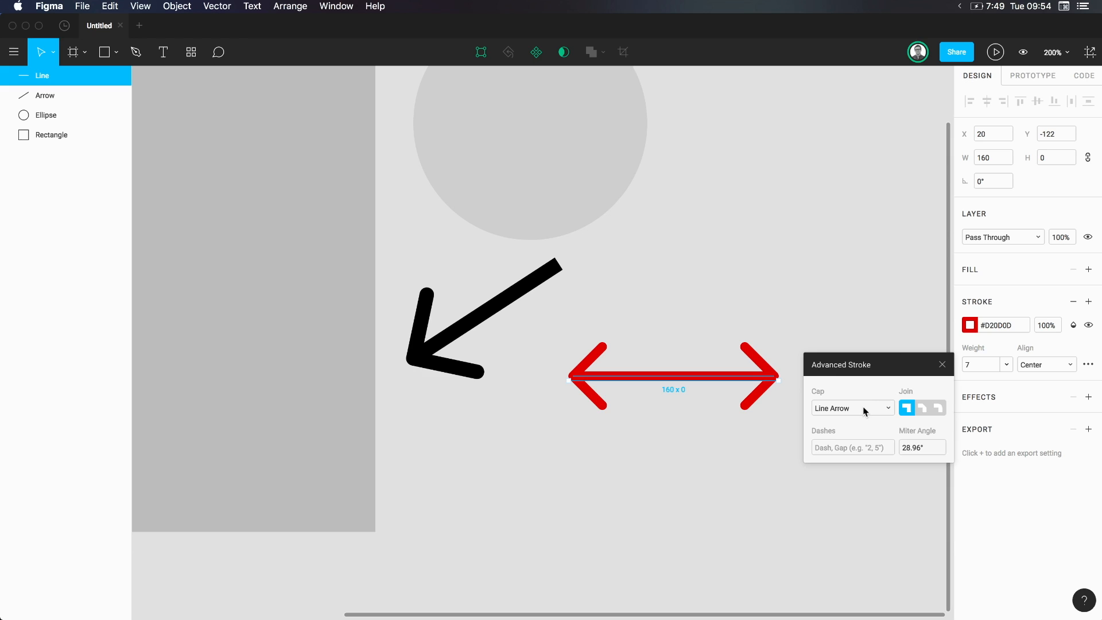
{"action": "left_click_drag", "start_coordinate": [660, 379], "coordinate": [638, 363]}
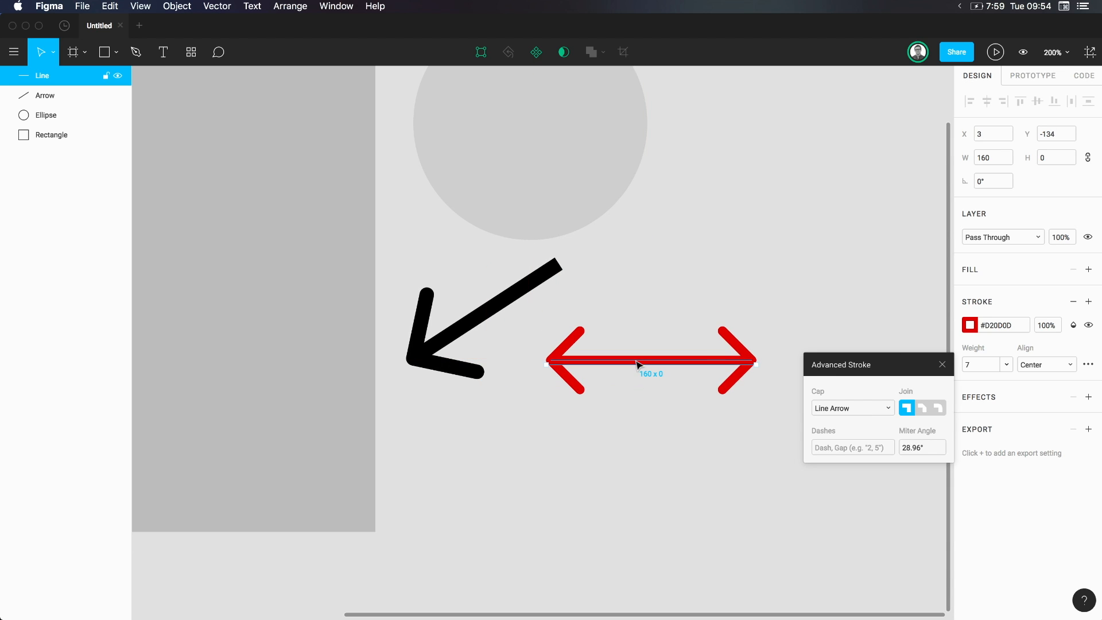
Set the red line's caps to Triangle Arrow and move it down to about X -14, Y -86.
{"action": "left_click", "coordinate": [856, 411]}
{"action": "left_click", "coordinate": [847, 421]}
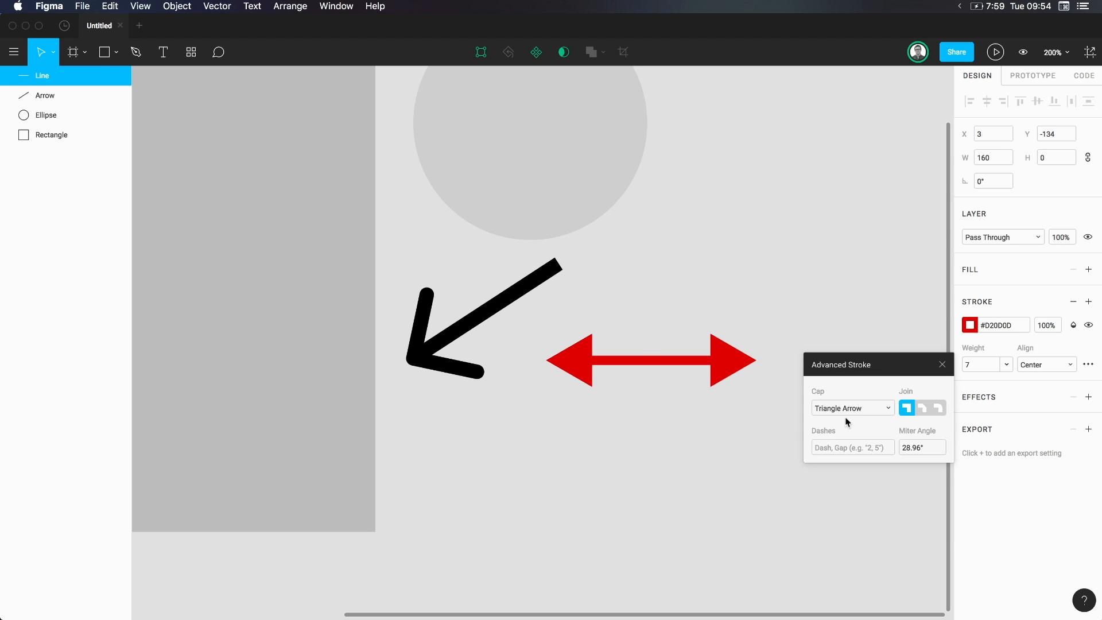
{"action": "mouse_move", "coordinate": [734, 372]}
{"action": "left_mouse_down"}
{"action": "mouse_move", "coordinate": [696, 380]}
{"action": "mouse_move", "coordinate": [591, 454]}
{"action": "mouse_move", "coordinate": [710, 433]}
{"action": "left_mouse_up"}
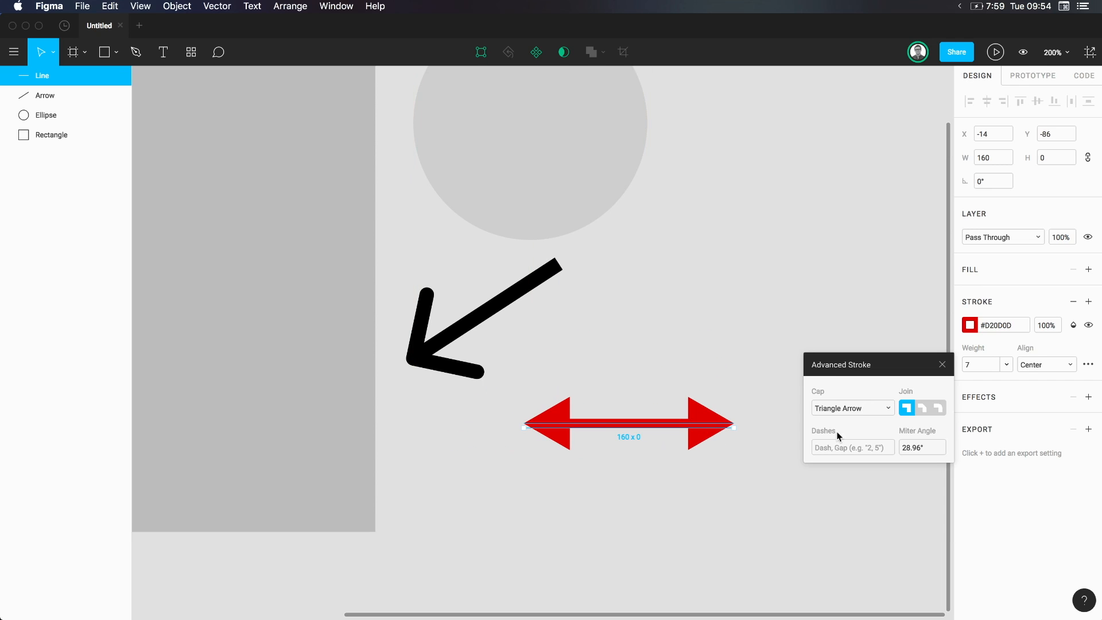
Make the red double-headed line dashed with a dash and gap pattern of 5, 2.
{"action": "left_click", "coordinate": [835, 448]}
{"action": "type", "text": "2"}
{"action": "left_click", "coordinate": [895, 436]}
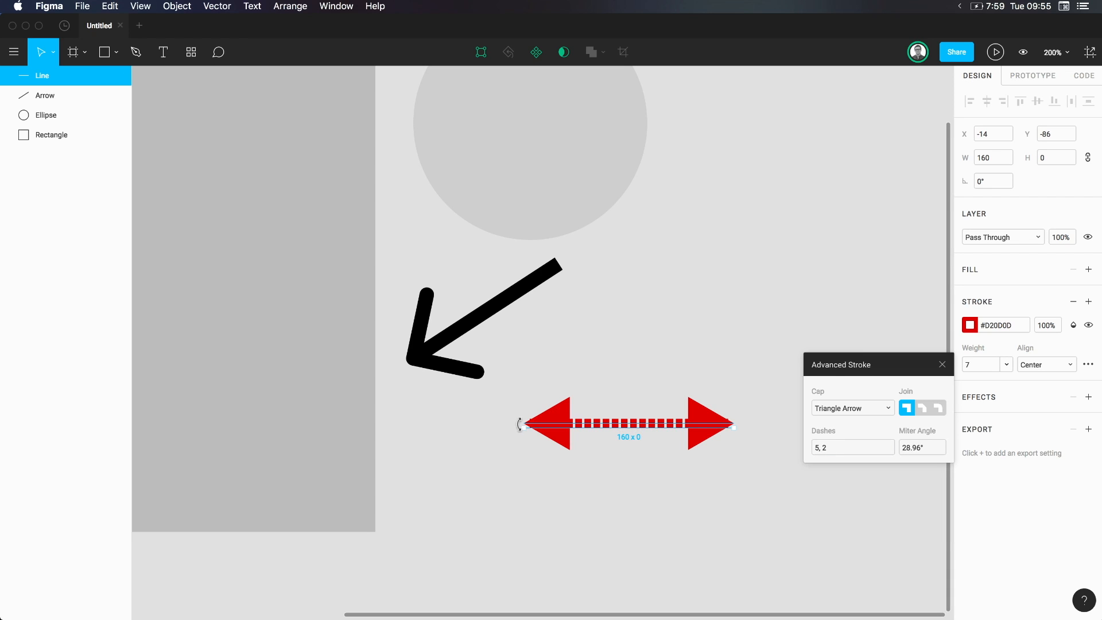
Lengthen the dashed red line to about 444 and place it across the square at about X -372, Y -83, closing the advanced stroke settings.
{"action": "left_click_drag", "start_coordinate": [519, 425], "coordinate": [259, 425]}
{"action": "left_click_drag", "start_coordinate": [459, 423], "coordinate": [366, 426]}
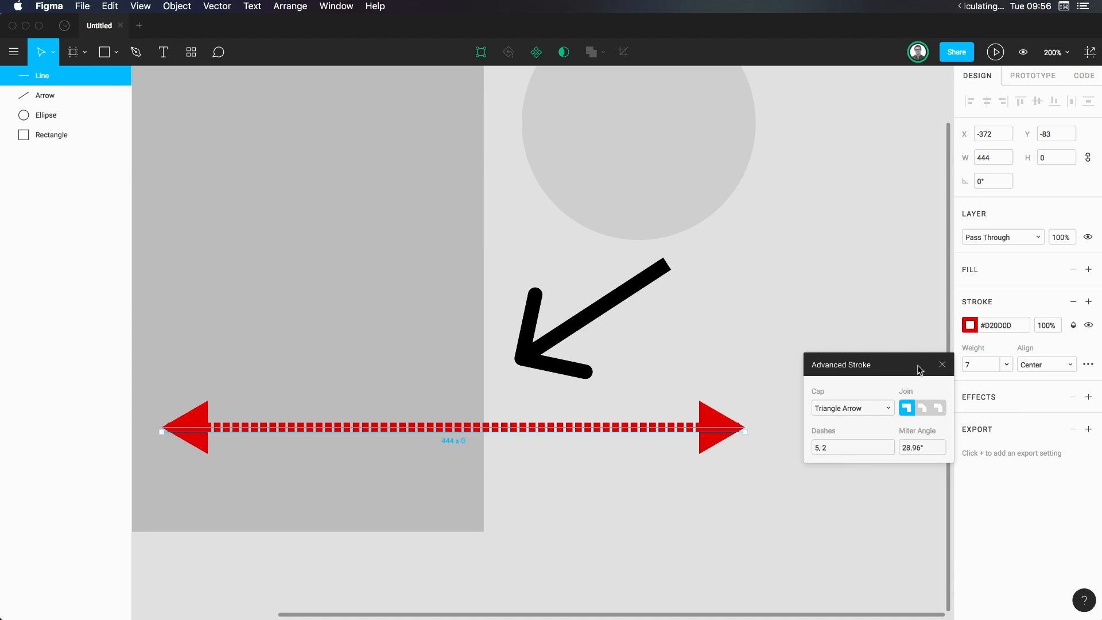
{"action": "left_click", "coordinate": [943, 365]}
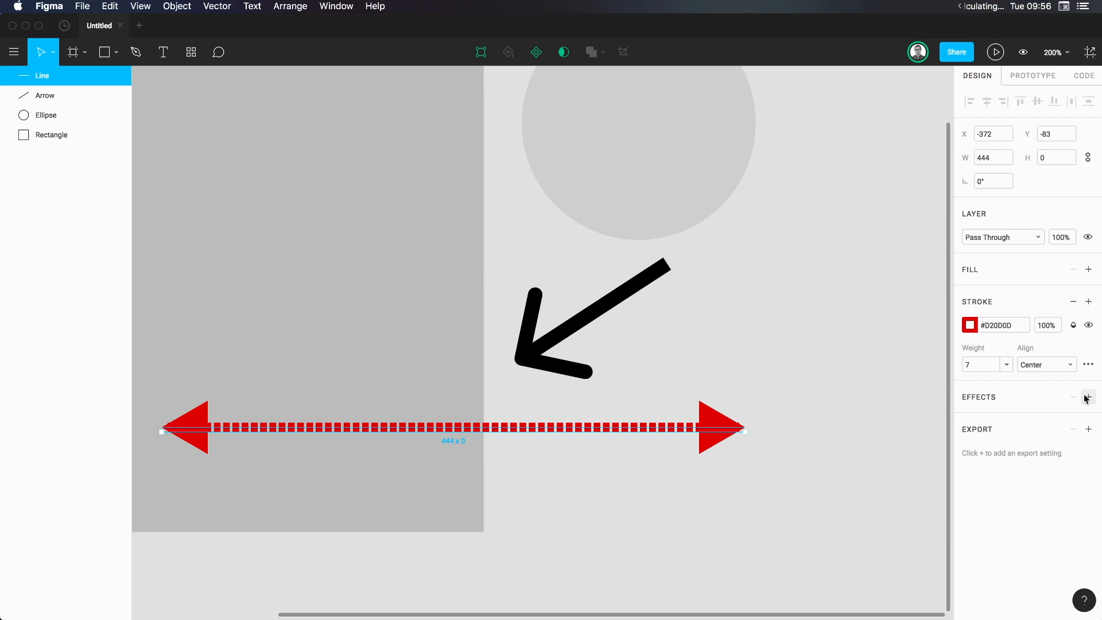
Try Triangle Arrow caps on the black arrow, then undo the cap change and close its advanced stroke settings.
{"action": "left_click", "coordinate": [600, 308]}
{"action": "left_click", "coordinate": [731, 336]}
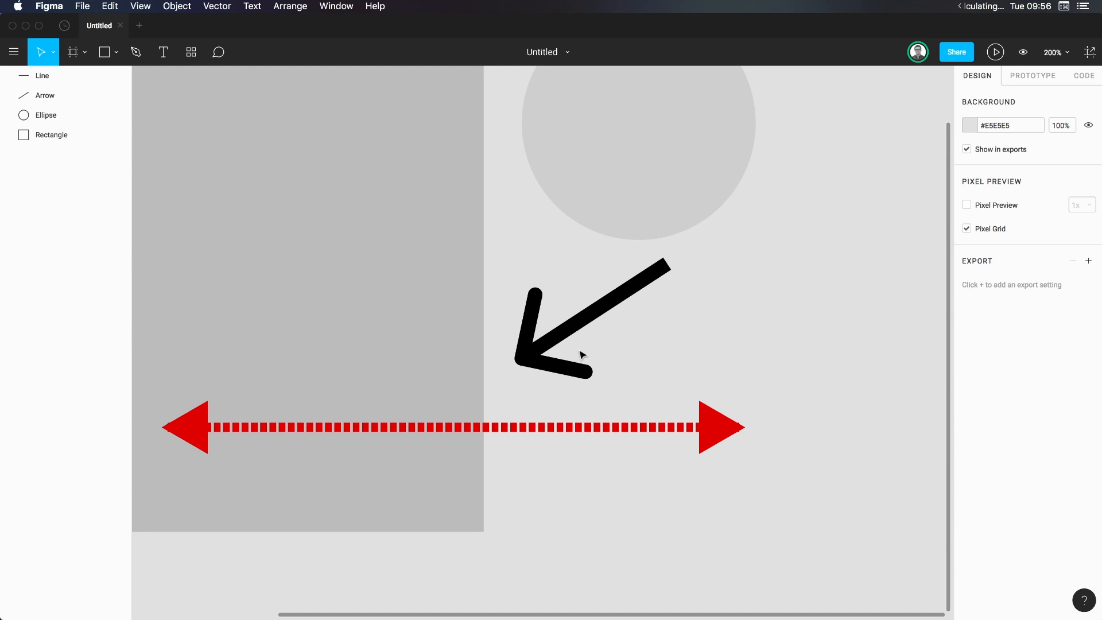
{"action": "left_click", "coordinate": [569, 335]}
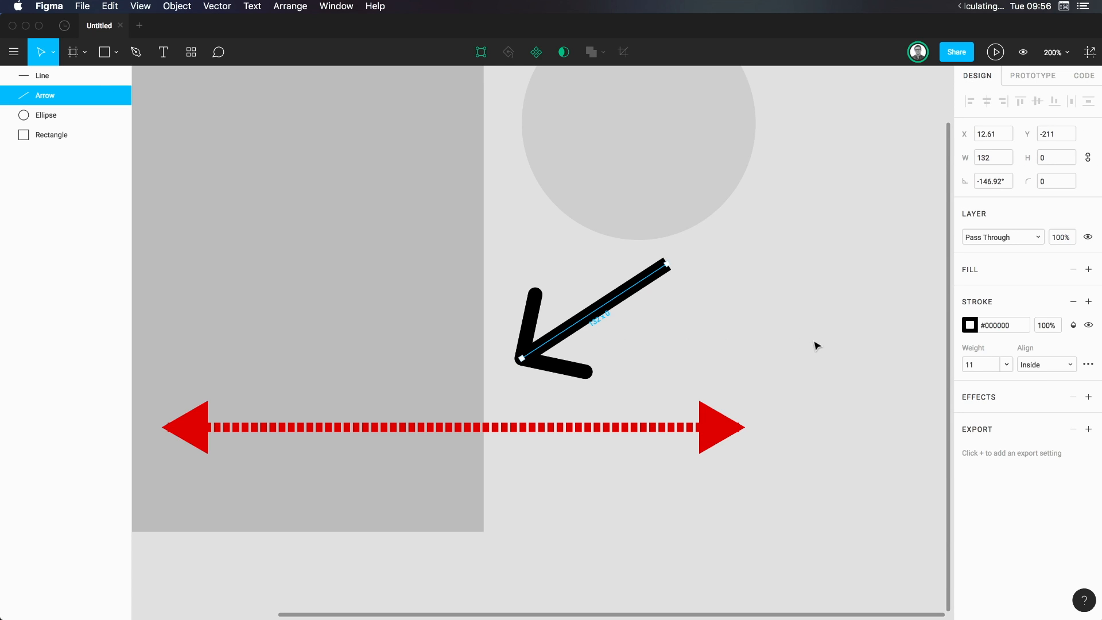
{"action": "left_click", "coordinate": [1089, 366]}
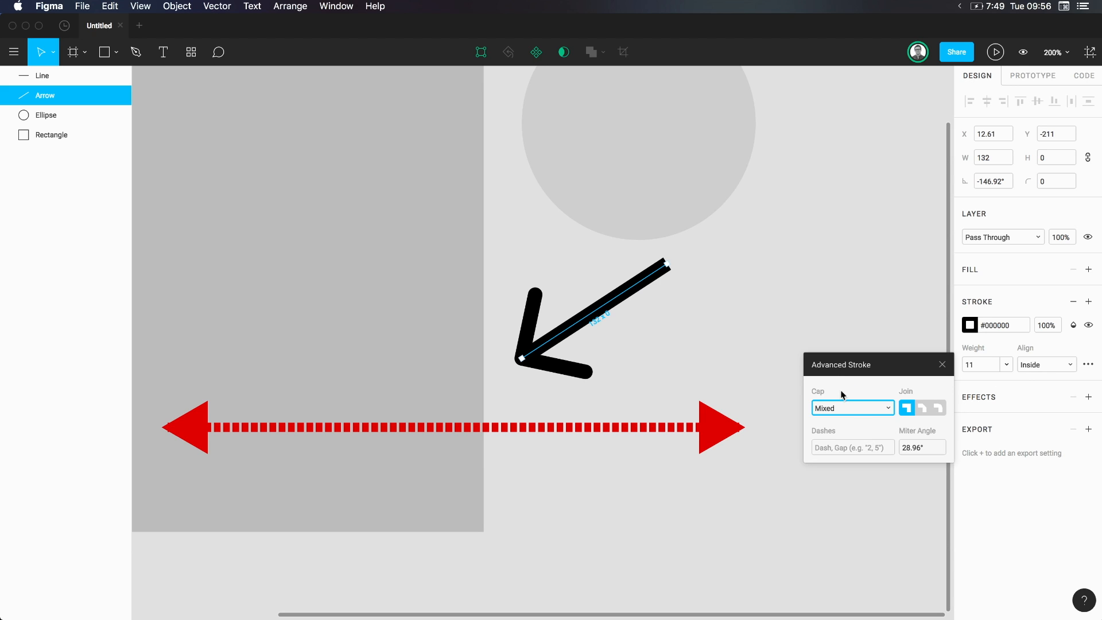
{"action": "left_click", "coordinate": [888, 408]}
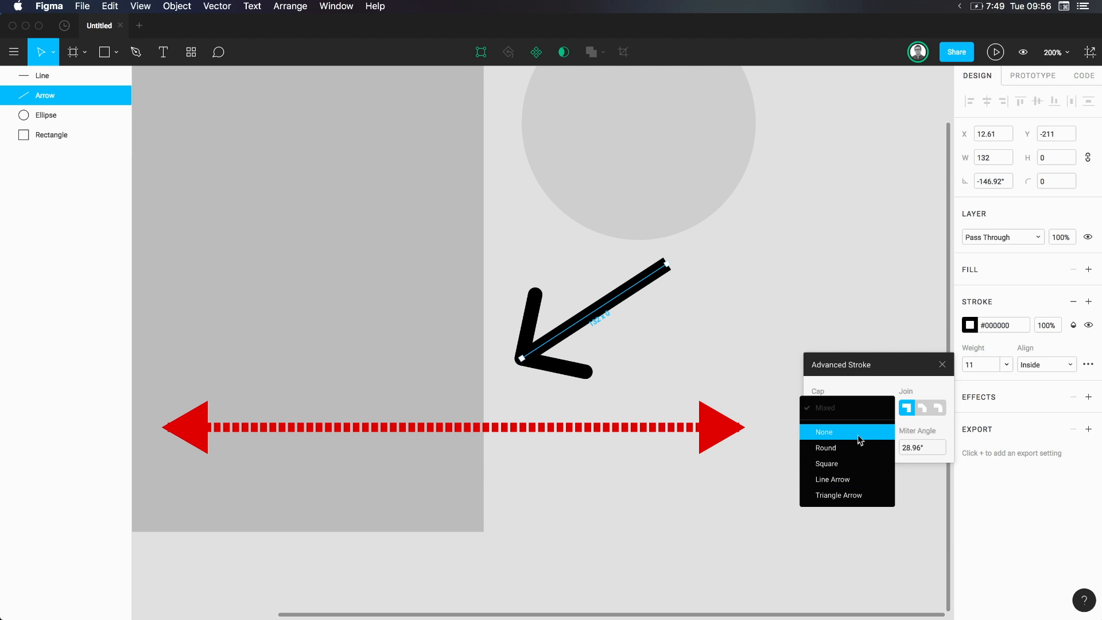
{"action": "left_click", "coordinate": [859, 495]}
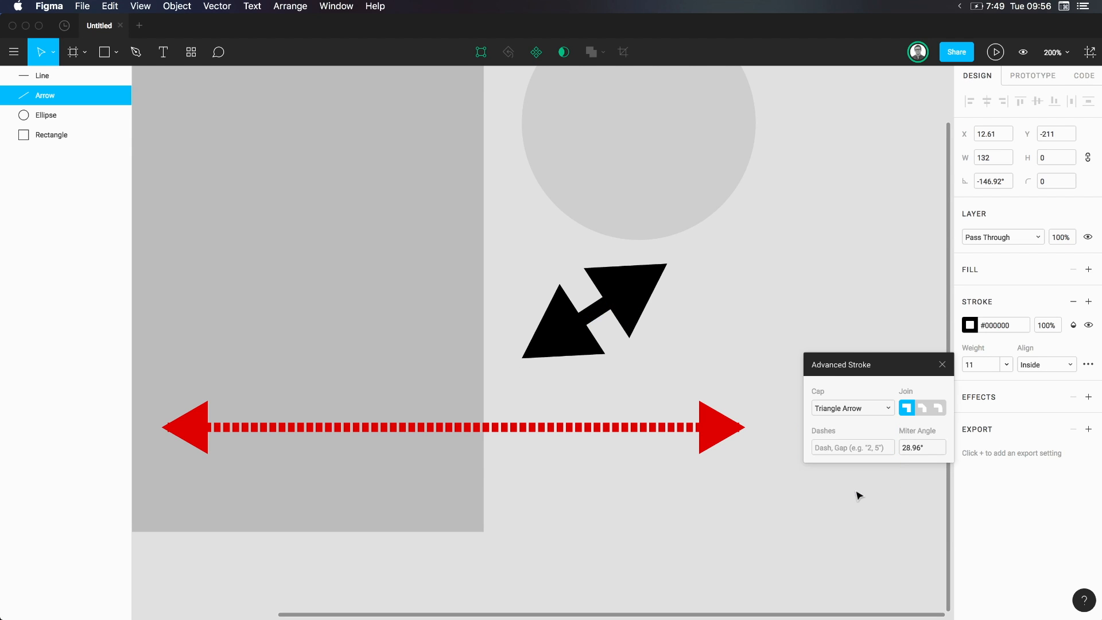
{"action": "key", "text": "super+z"}
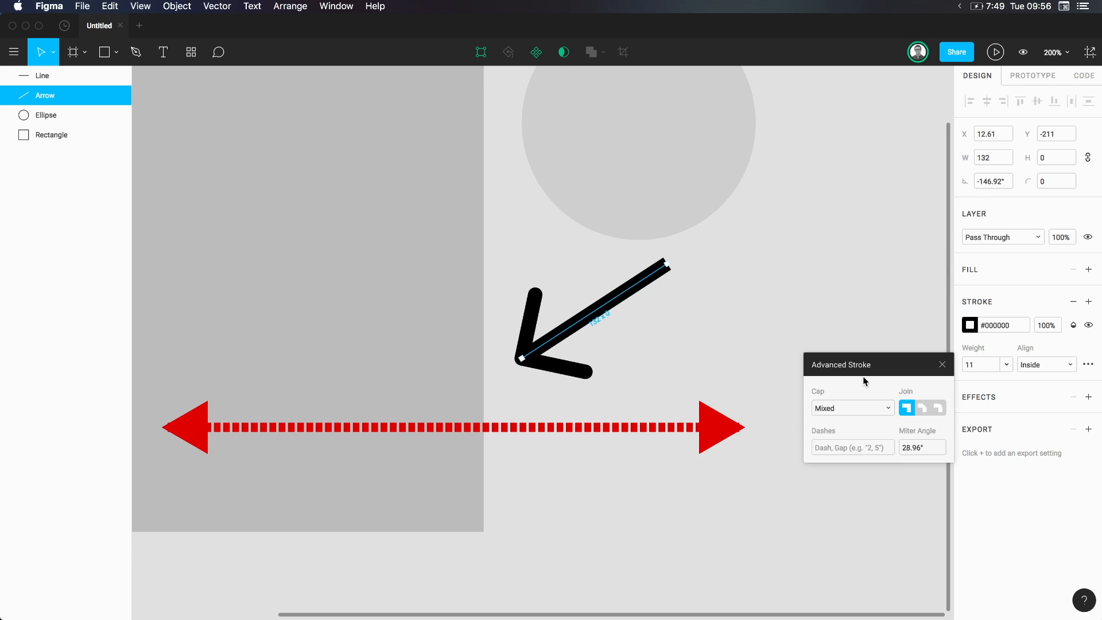
{"action": "left_click", "coordinate": [585, 322]}
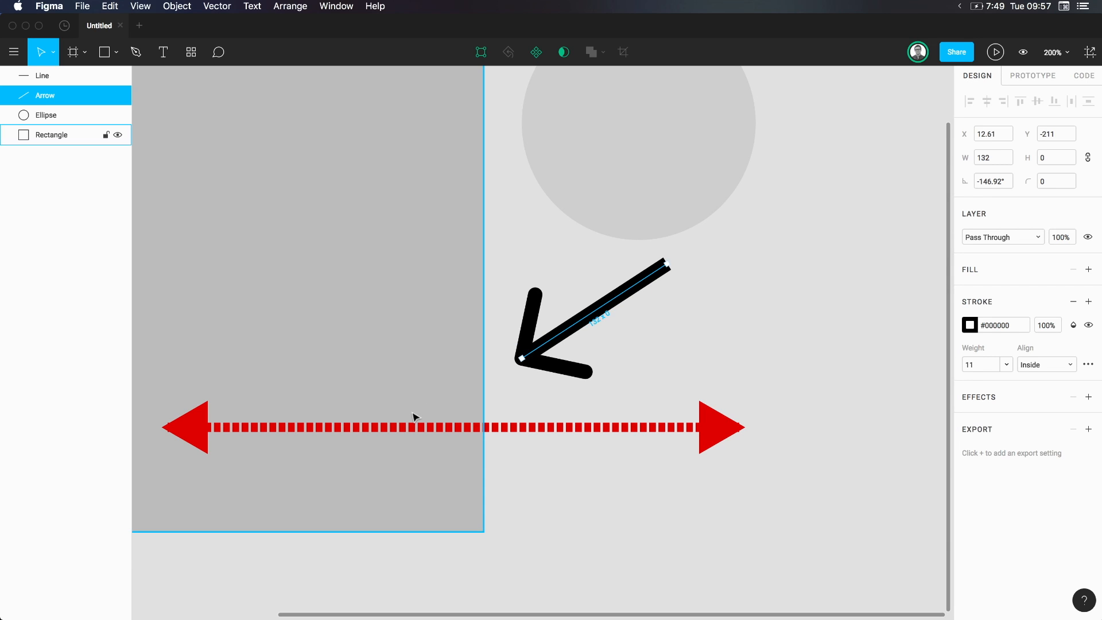
Move the dashed red line to about X -338, Y -73.
{"action": "left_click_drag", "start_coordinate": [423, 429], "coordinate": [457, 442]}
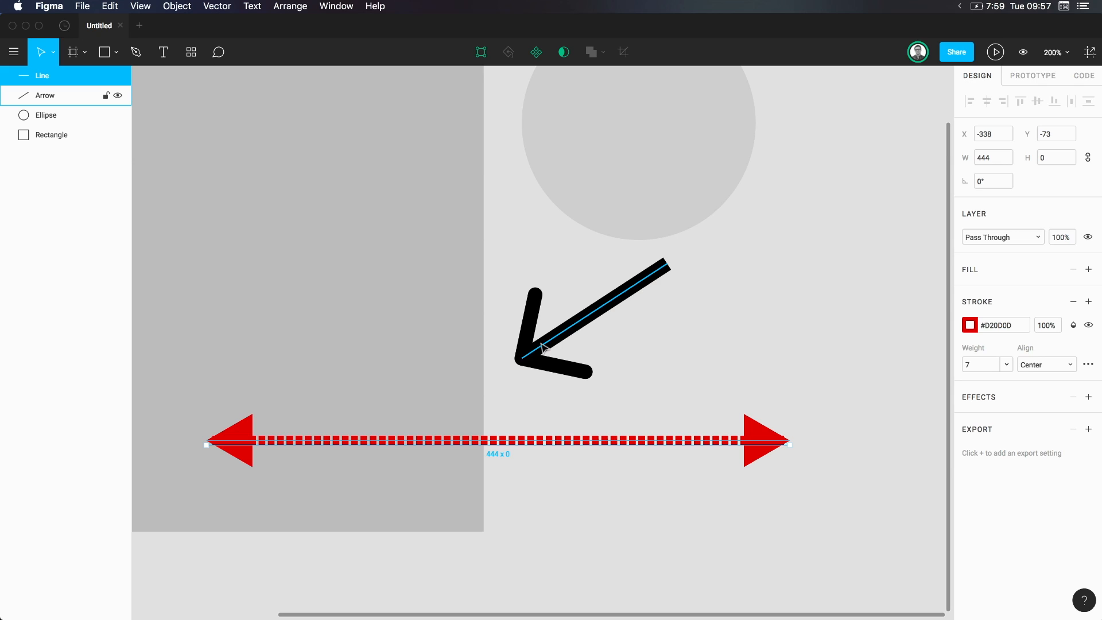
Enter vector editing on the black arrow and set the cap of its tip point to Triangle Arrow.
{"action": "left_click", "coordinate": [526, 360]}
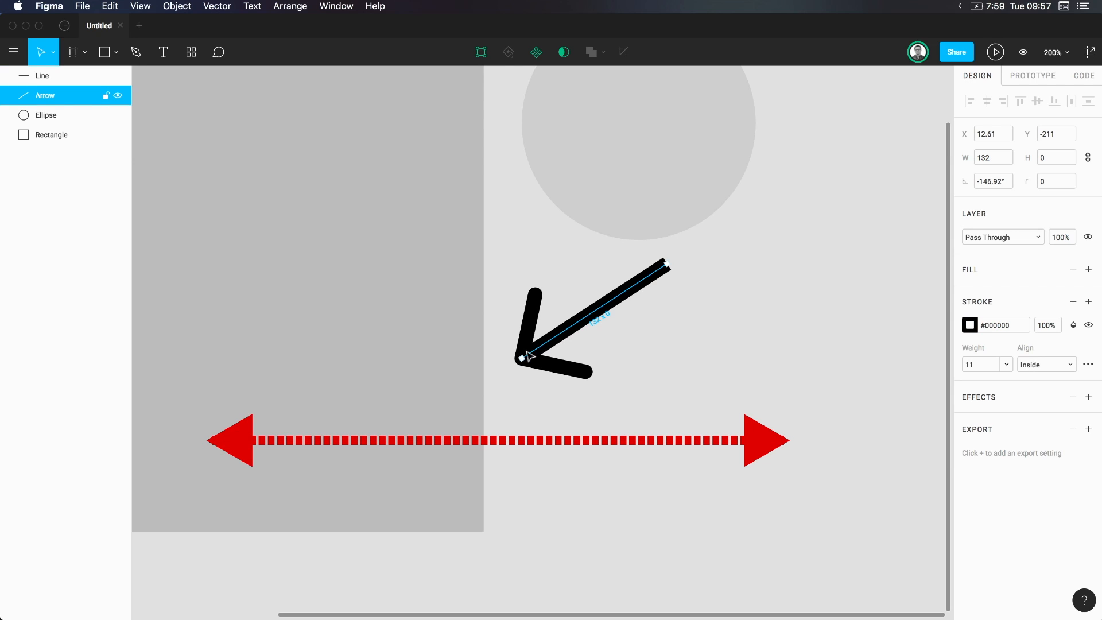
{"action": "double_click", "coordinate": [610, 303]}
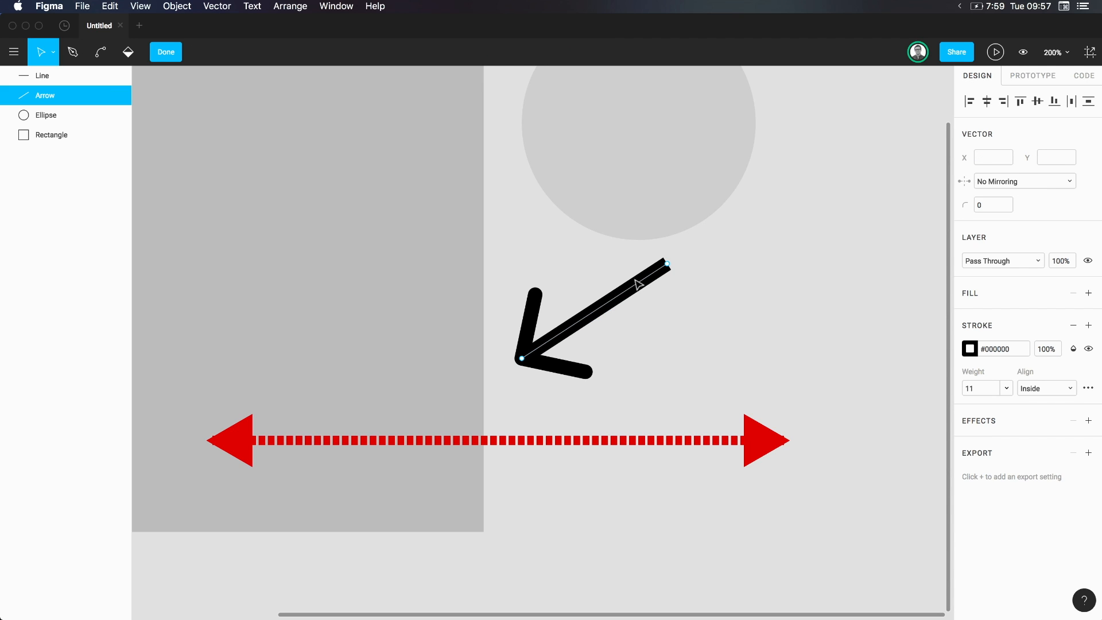
{"action": "left_click", "coordinate": [522, 359]}
{"action": "left_click", "coordinate": [1089, 389]}
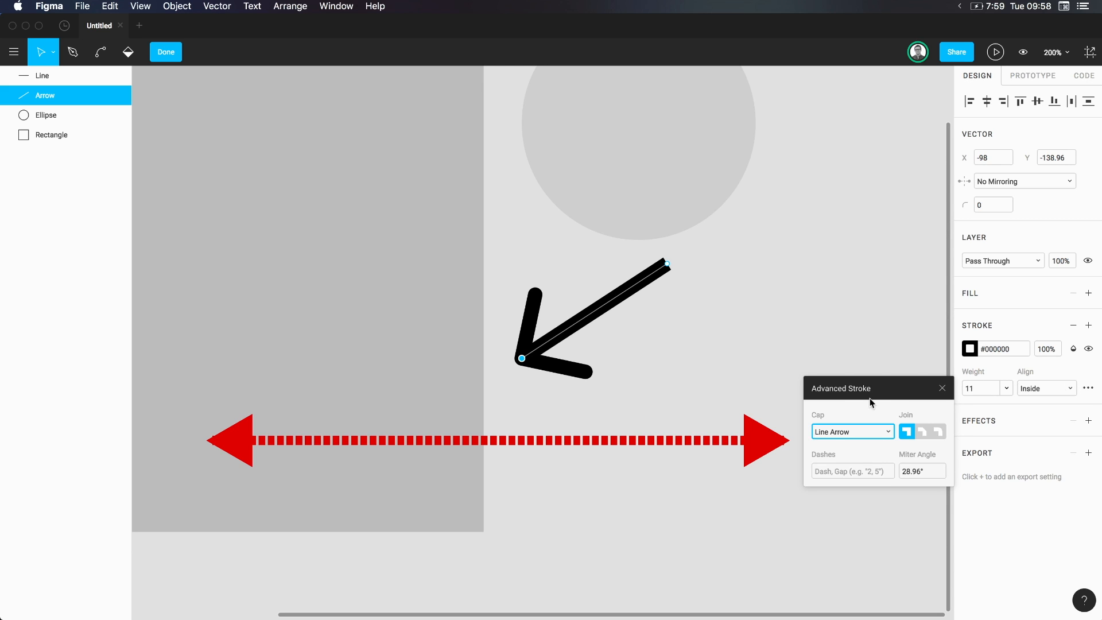
{"action": "left_click", "coordinate": [856, 431]}
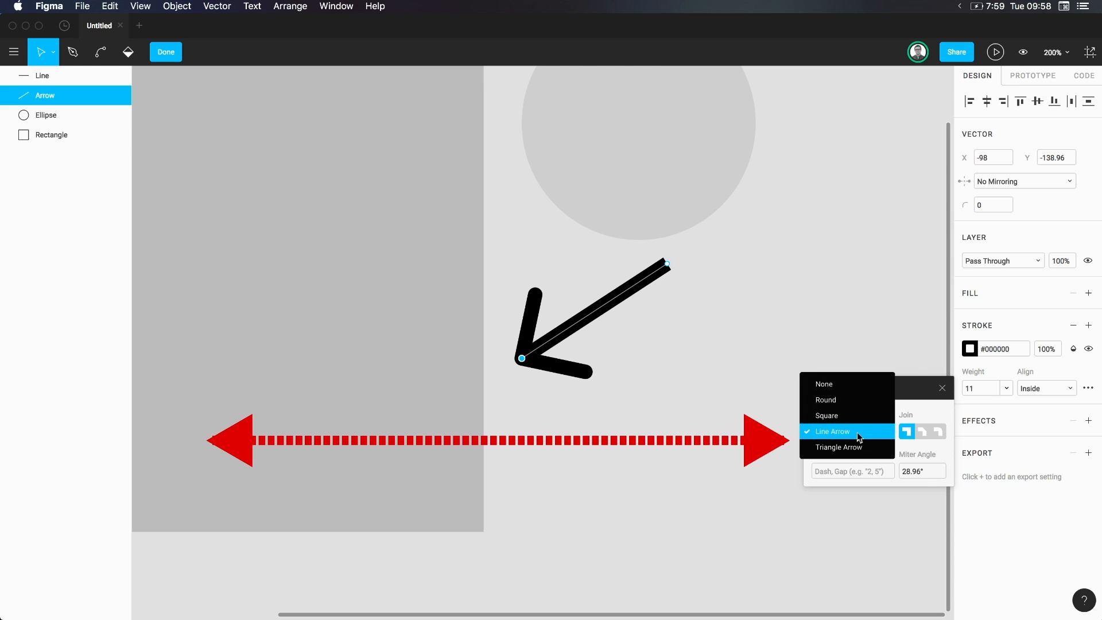
{"action": "left_click", "coordinate": [858, 447]}
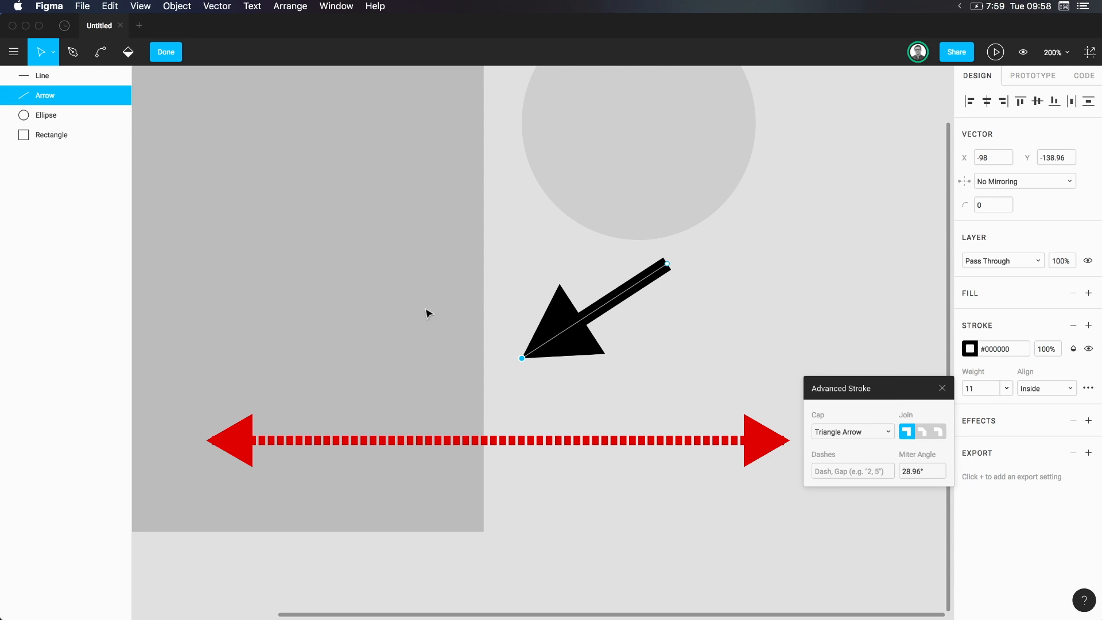
Set the arrow tip's cap back to Line Arrow, close the advanced stroke settings and leave vector editing.
{"action": "left_click", "coordinate": [887, 433]}
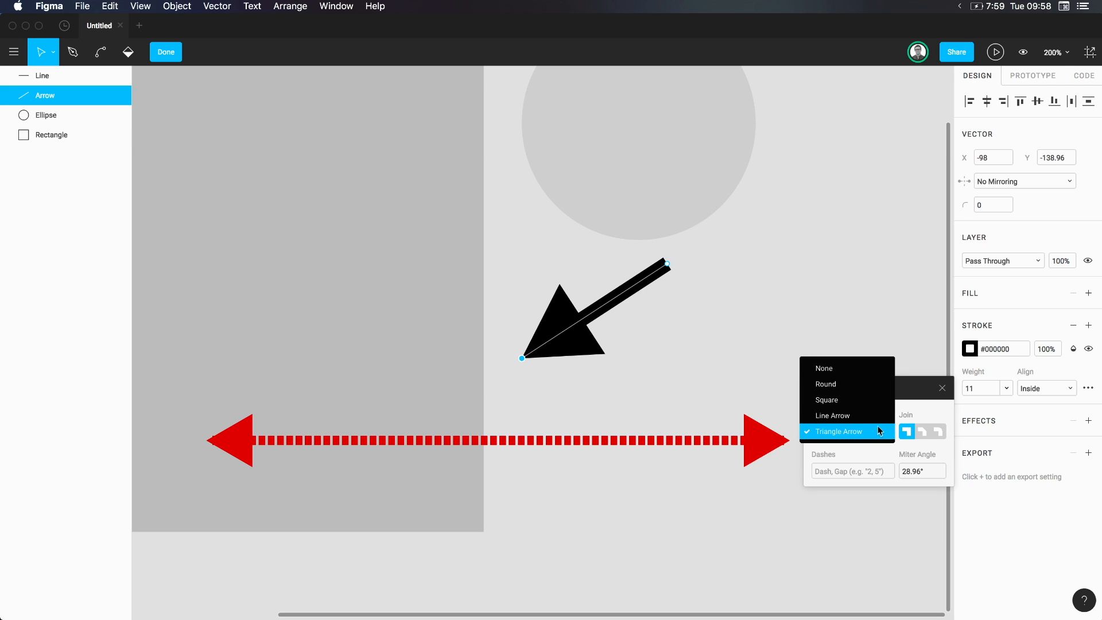
{"action": "left_click", "coordinate": [872, 424]}
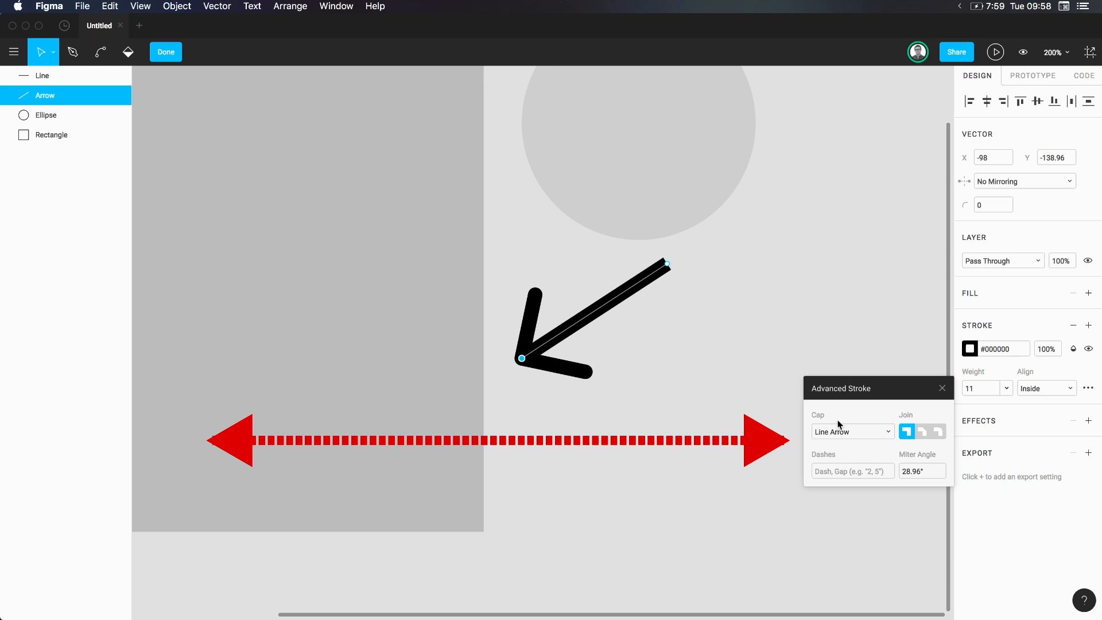
{"action": "left_click", "coordinate": [944, 390]}
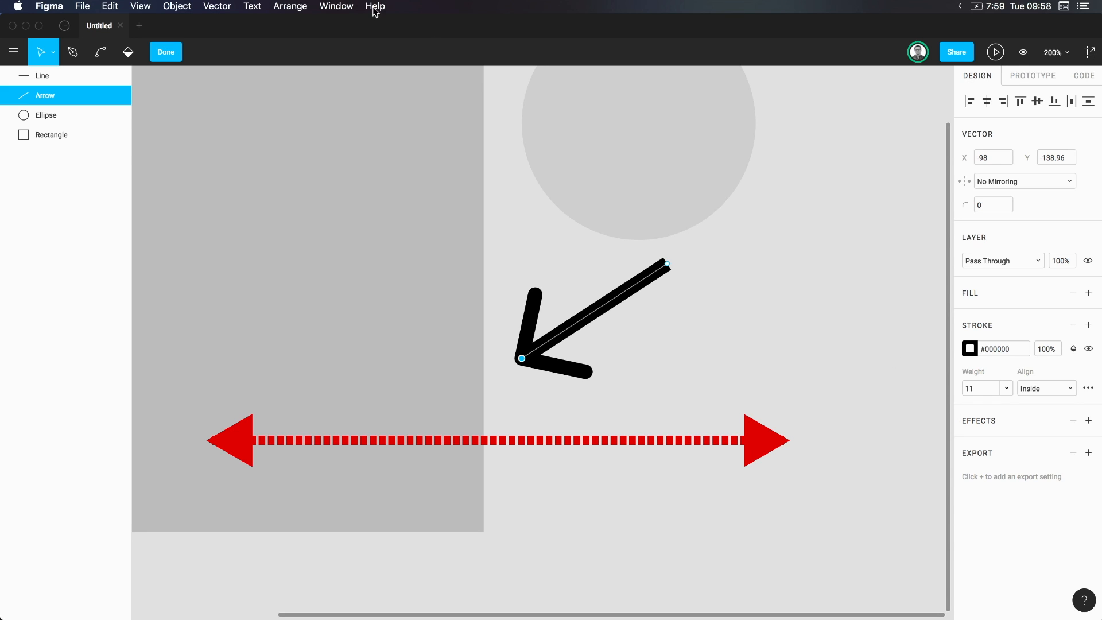
{"action": "left_click", "coordinate": [583, 222]}
{"action": "key", "text": "Escape"}
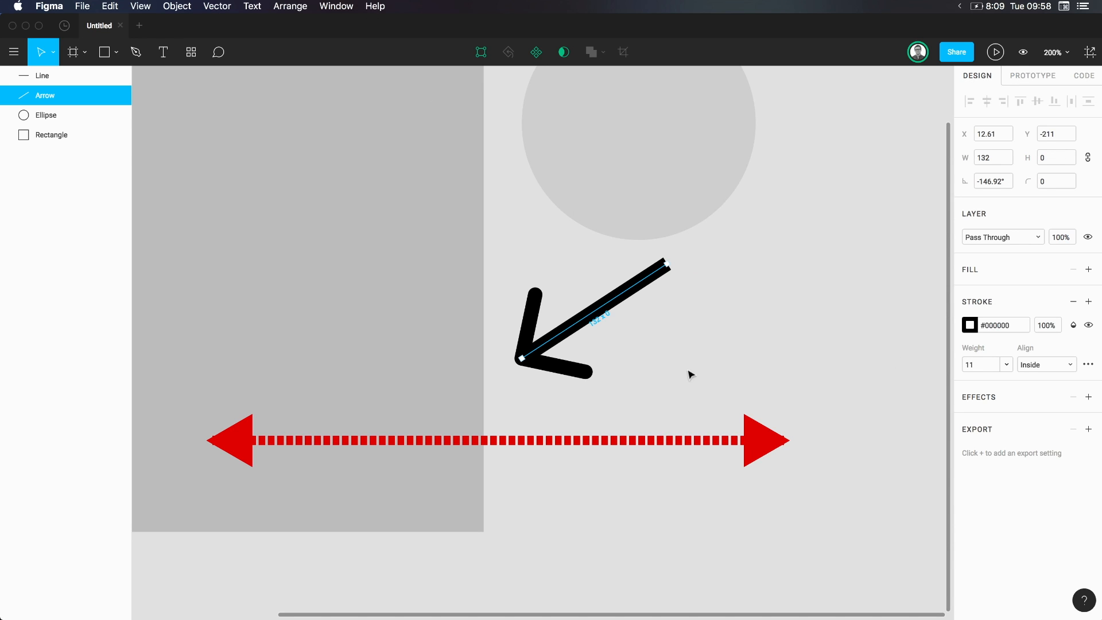
Remove the triangle arrowheads from both ends of the dashed red line through its cap setting, and deselect it.
{"action": "left_click", "coordinate": [752, 446]}
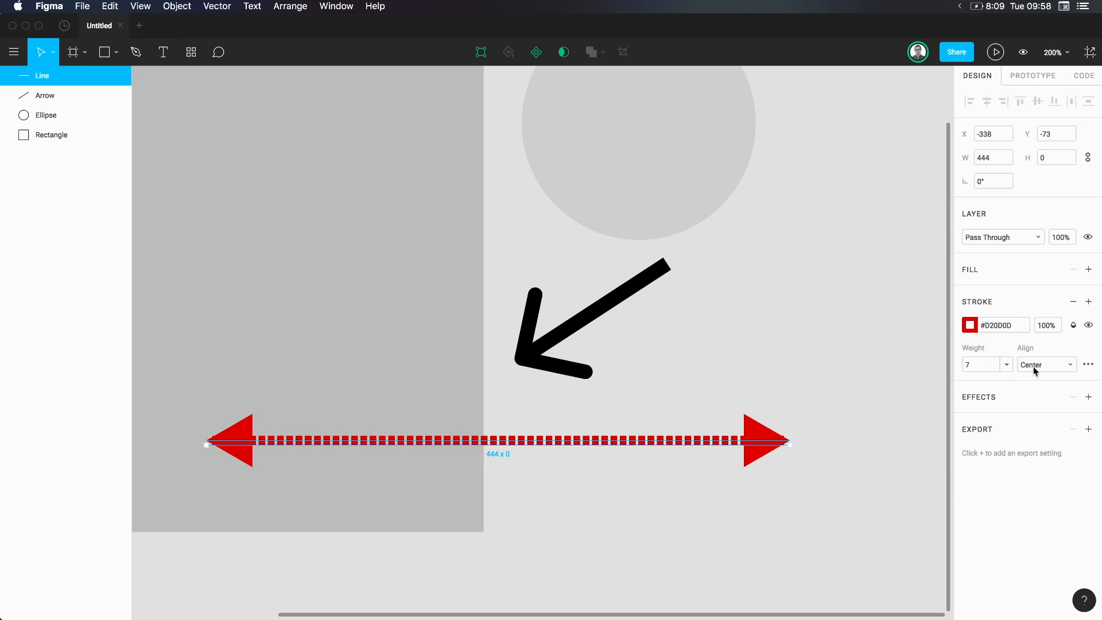
{"action": "left_click", "coordinate": [1088, 364]}
{"action": "left_click", "coordinate": [861, 407]}
{"action": "left_click", "coordinate": [862, 360]}
{"action": "left_click", "coordinate": [780, 331]}
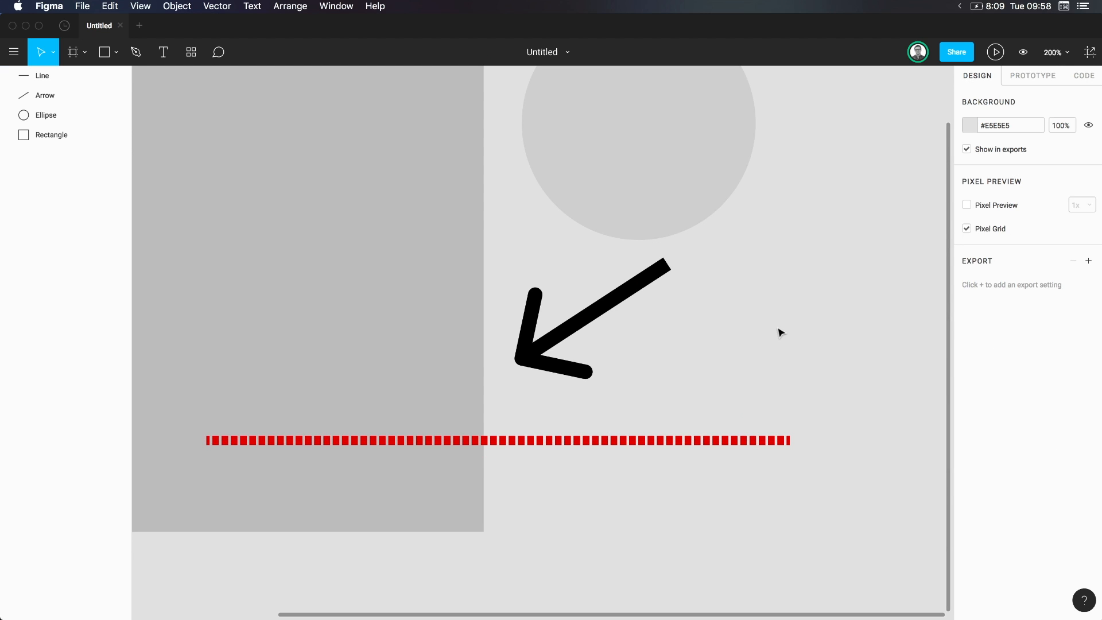
Place a 200 × 200 triangle with the Polygon tool beside the circle and move it to about X 106, Y -418.
{"action": "key", "text": "shift+0"}
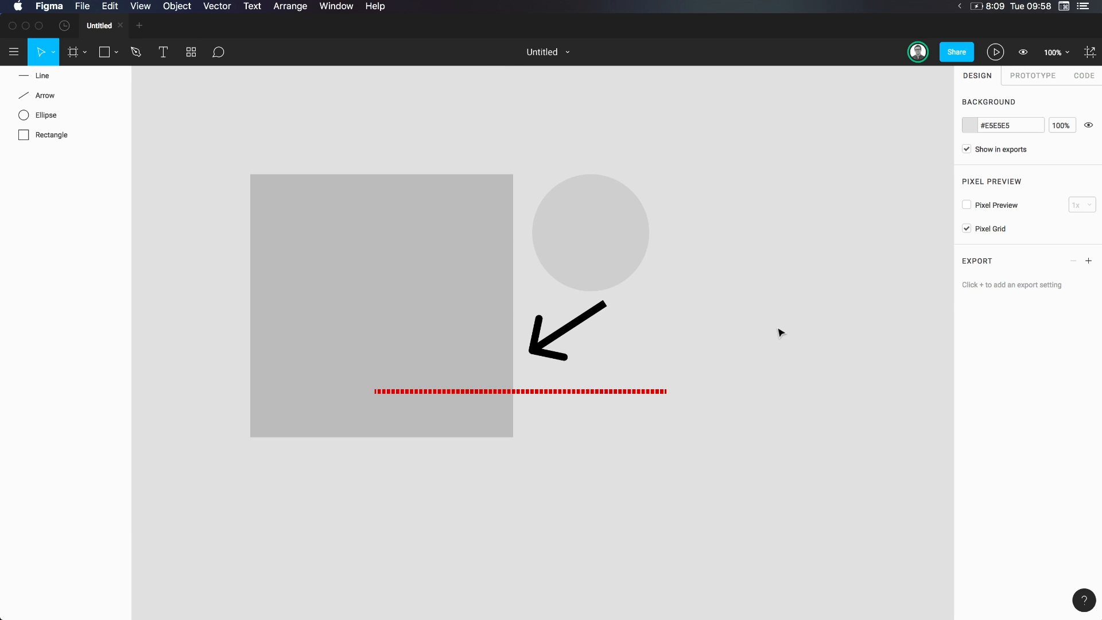
{"action": "left_click", "coordinate": [116, 53]}
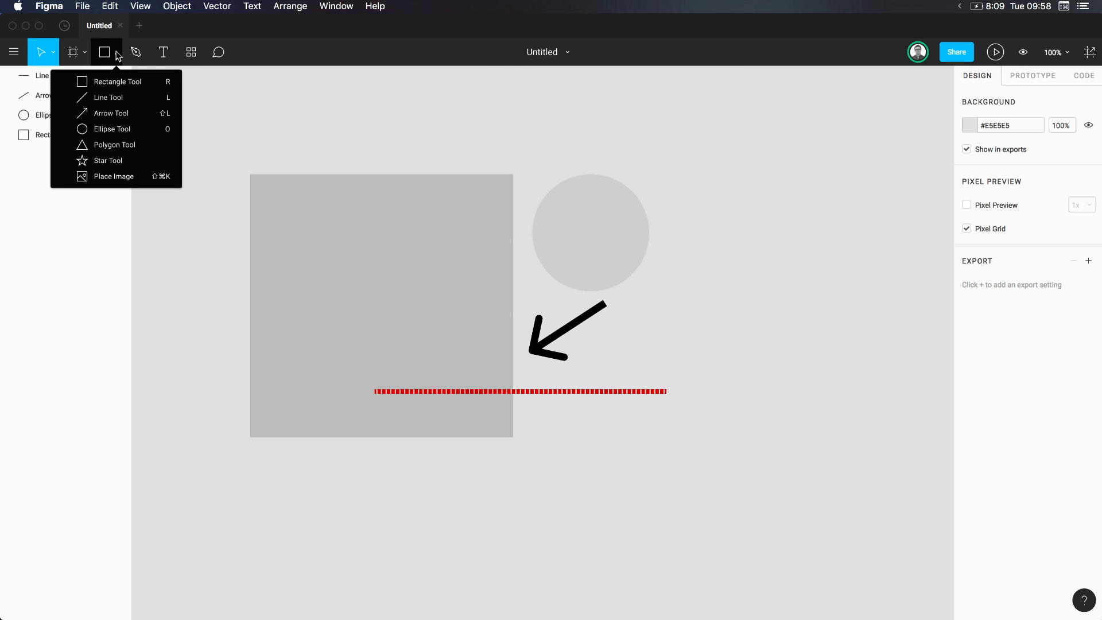
{"action": "left_click", "coordinate": [115, 146]}
{"action": "left_click", "coordinate": [722, 294]}
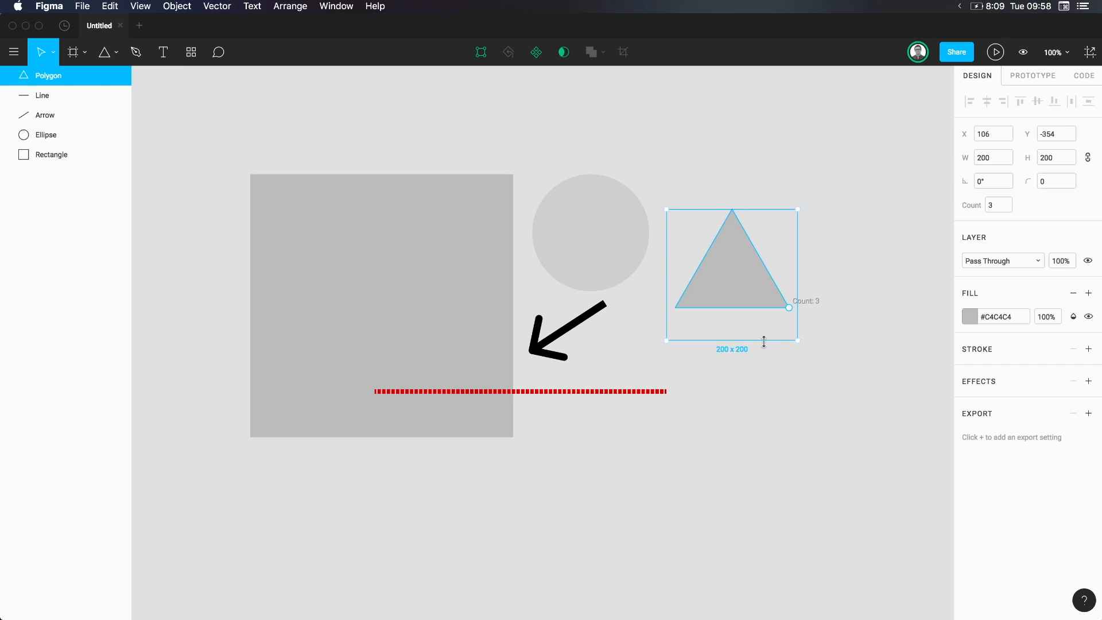
{"action": "left_click_drag", "start_coordinate": [729, 266], "coordinate": [729, 229]}
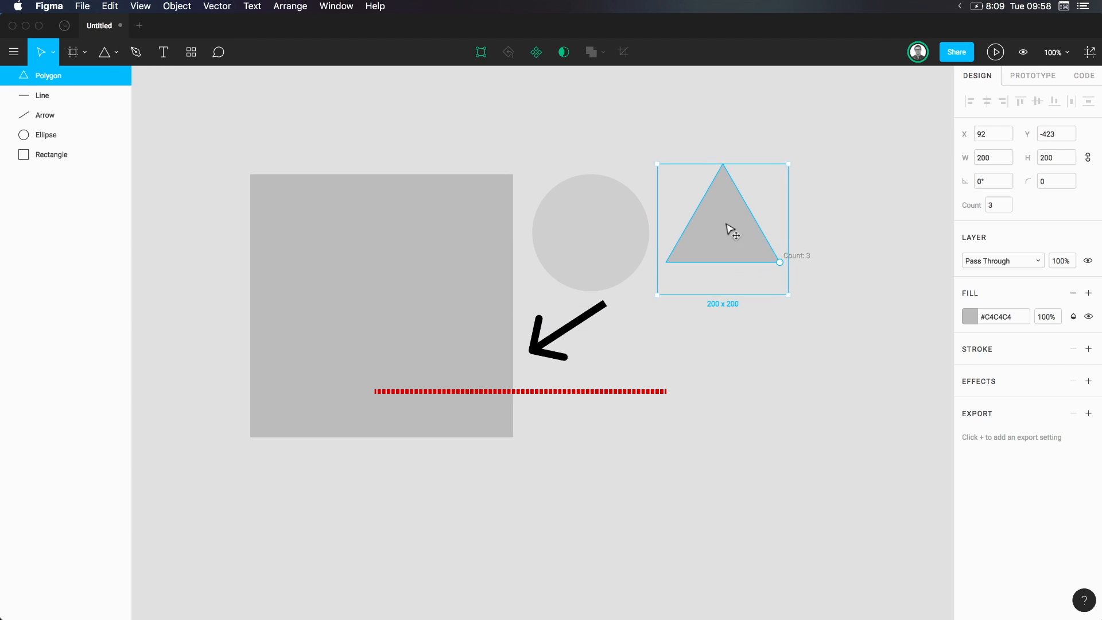
Try adjusting the triangle's lower-right corner point in vector editing, and return to the whole shape.
{"action": "double_click", "coordinate": [756, 259]}
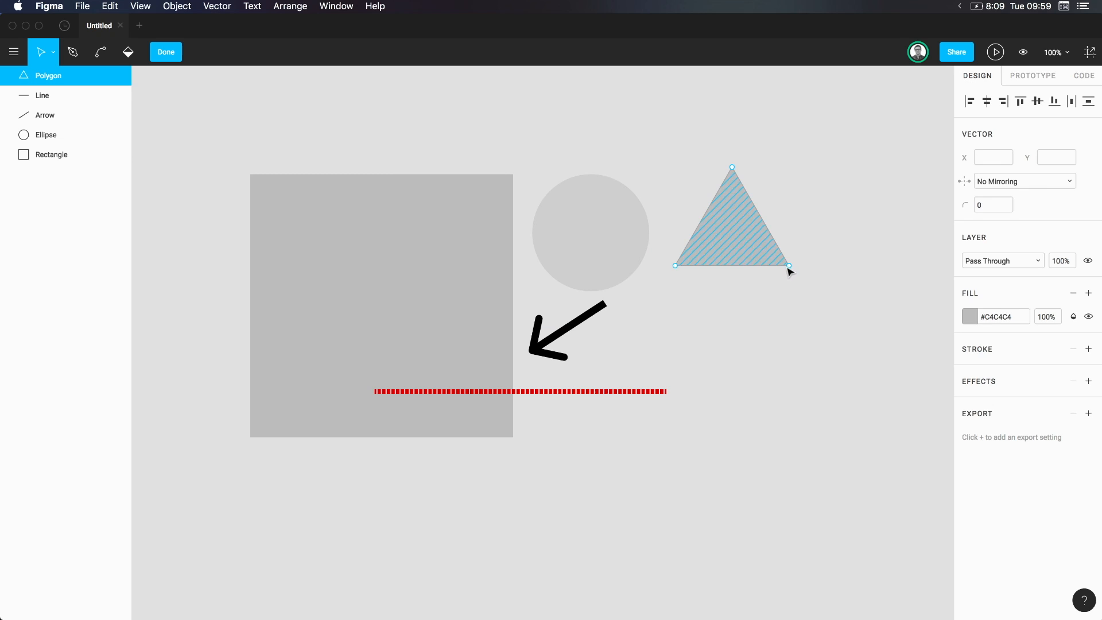
{"action": "left_click_drag", "start_coordinate": [790, 266], "coordinate": [765, 277]}
{"action": "key", "text": "super+a"}
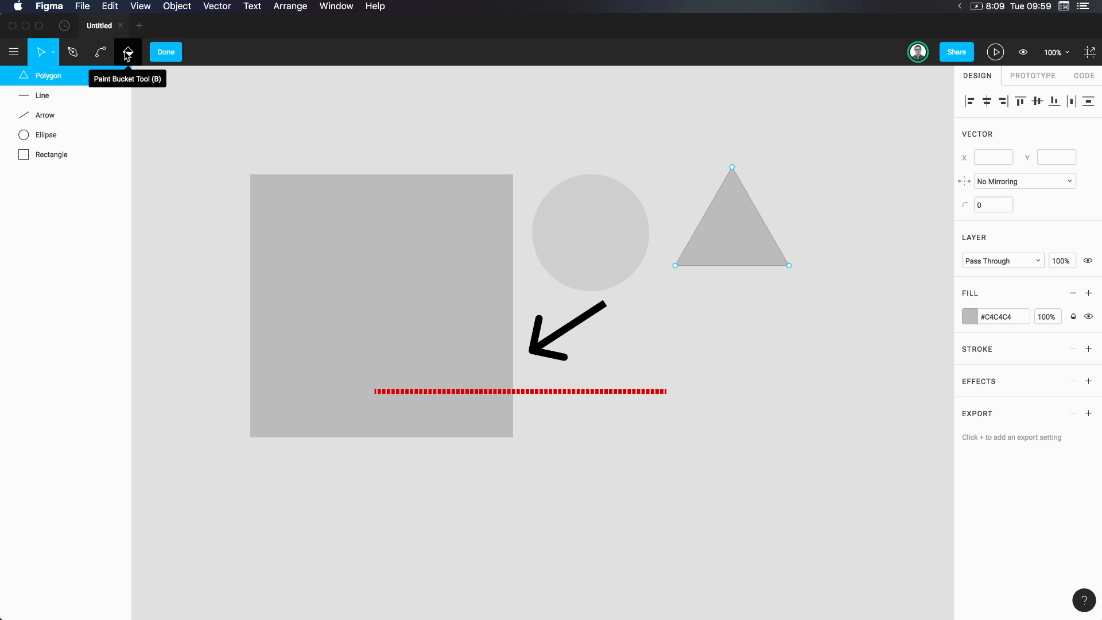
{"action": "left_click", "coordinate": [166, 53]}
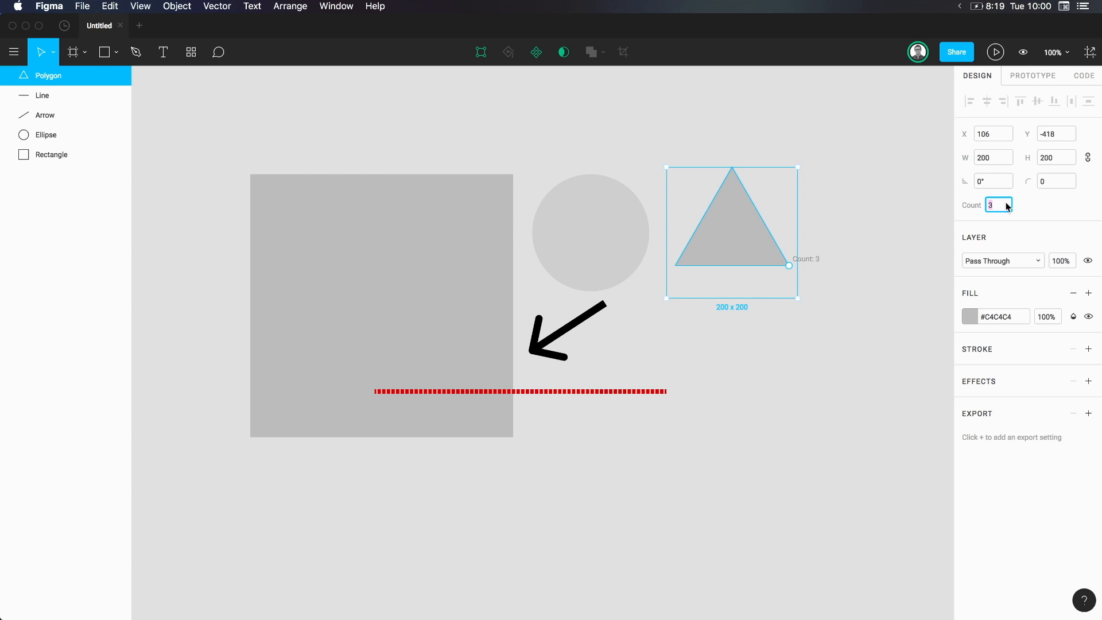
Raise the polygon's corner count one at a time until it exceeds 16.
{"action": "key", "text": "Up"}
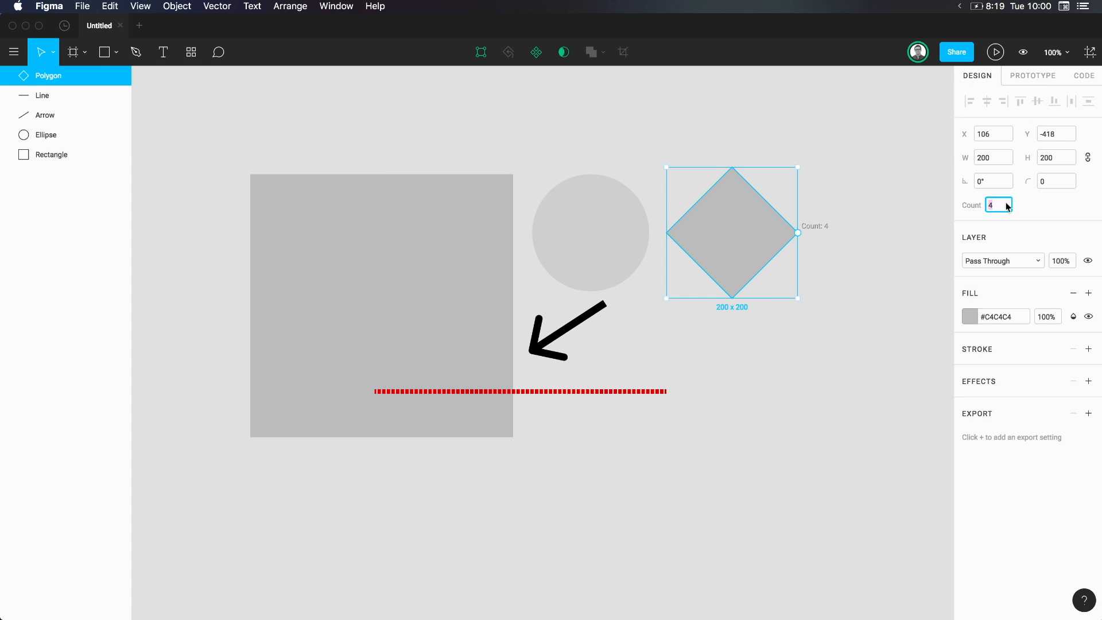
{"action": "key", "text": "Up"}
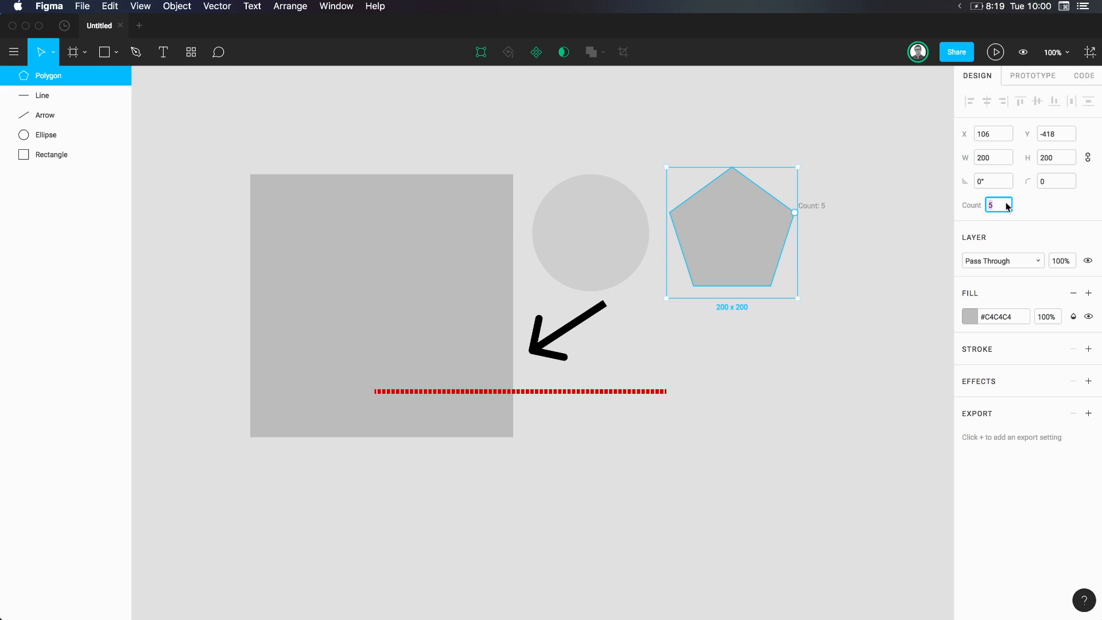
{"action": "key", "text": "Up"}
{"action": "key", "text": "Up"}
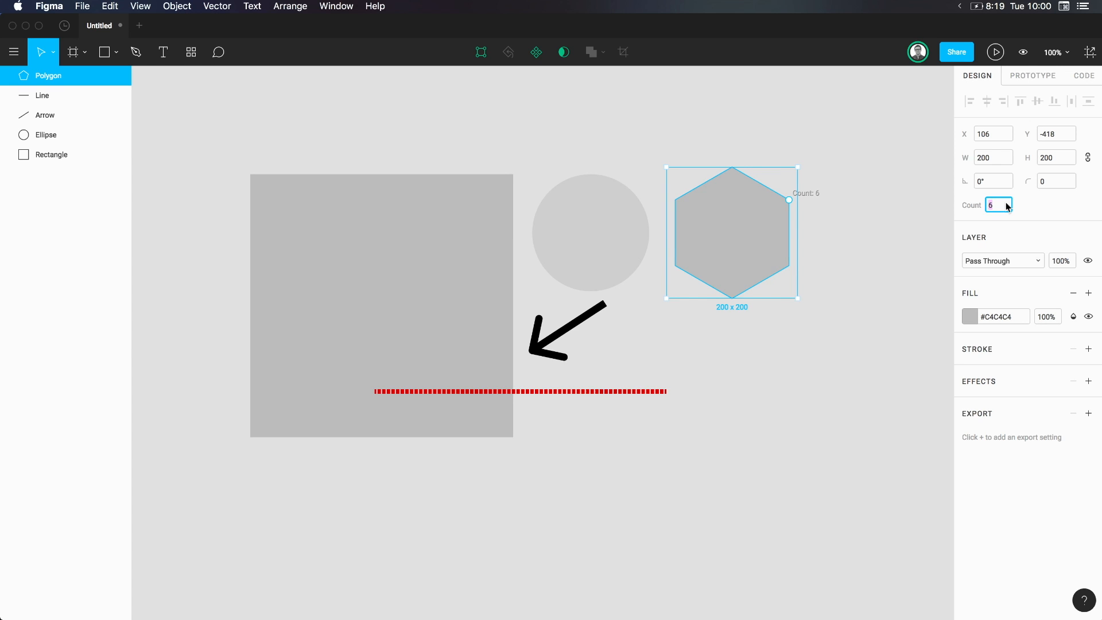
{"action": "key", "text": "Up"}
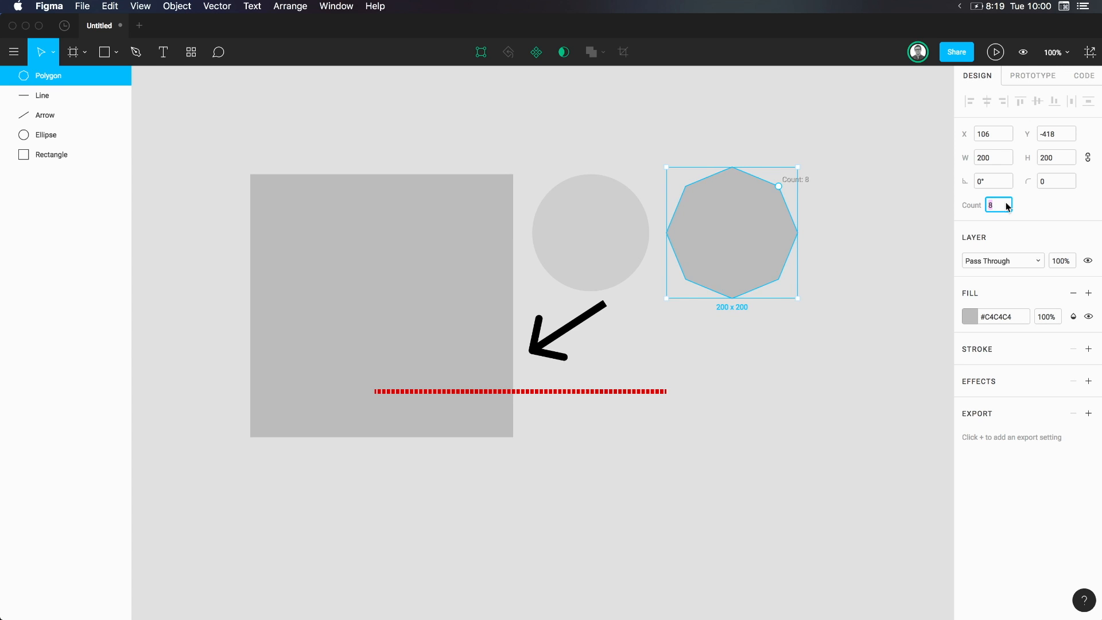
{"action": "key", "text": "Up"}
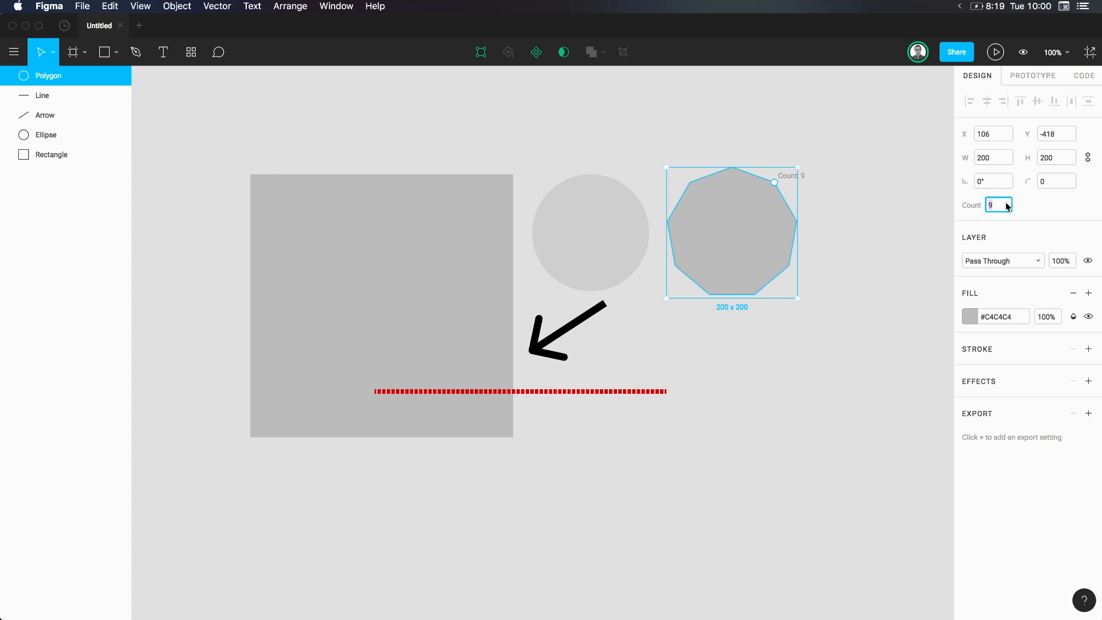
{"action": "key", "text": "Up"}
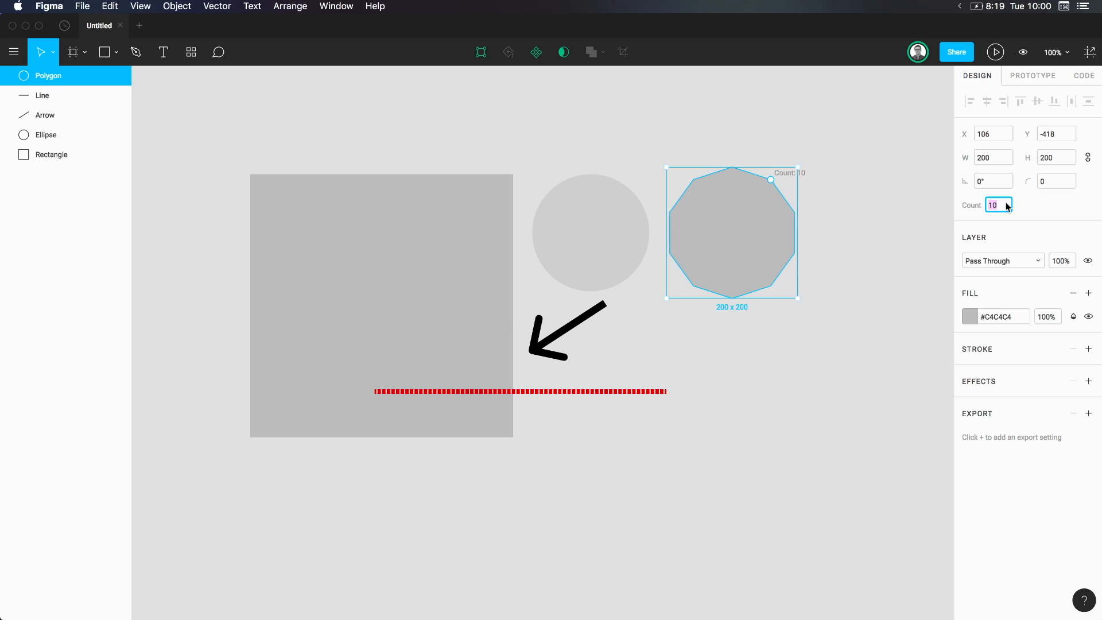
{"action": "key", "text": "Up"}
{"action": "key", "text": "Up"}
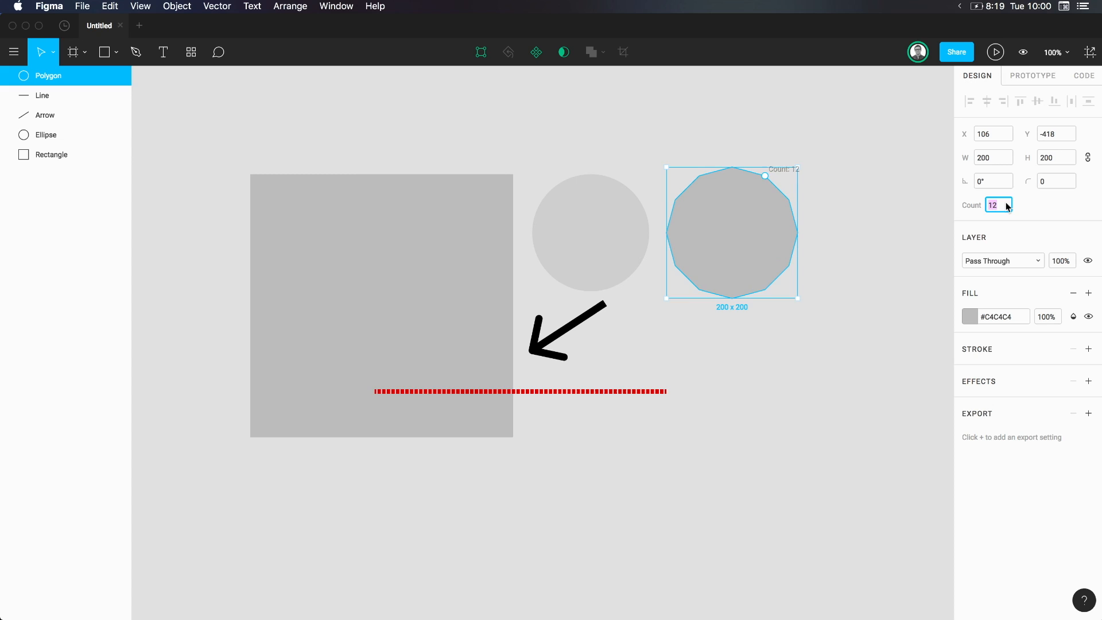
{"action": "key", "text": "Up"}
{"action": "key", "text": "Up"}
{"action": "key", "text": "Up"}
{"action": "key", "text": "Up"}
{"action": "key", "text": "Up"}
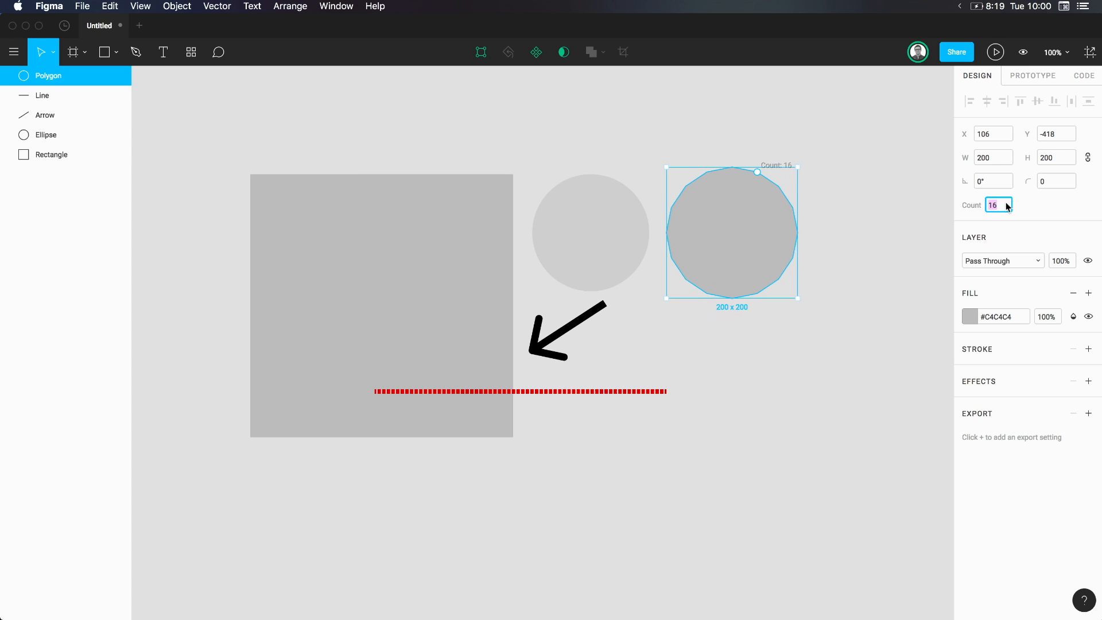
{"action": "key", "text": "Up"}
{"action": "key", "text": "Up"}
{"action": "key", "text": "Up"}
Lower the polygon's corner count back to 3 to make it a triangle again.
{"action": "key", "text": "Down"}
{"action": "key", "text": "Down"}
{"action": "key", "text": "Down"}
{"action": "key", "text": "Down"}
{"action": "key", "text": "Down"}
{"action": "key", "text": "Down"}
{"action": "key", "text": "Down"}
{"action": "key", "text": "Down"}
{"action": "key", "text": "Down"}
{"action": "key", "text": "Down"}
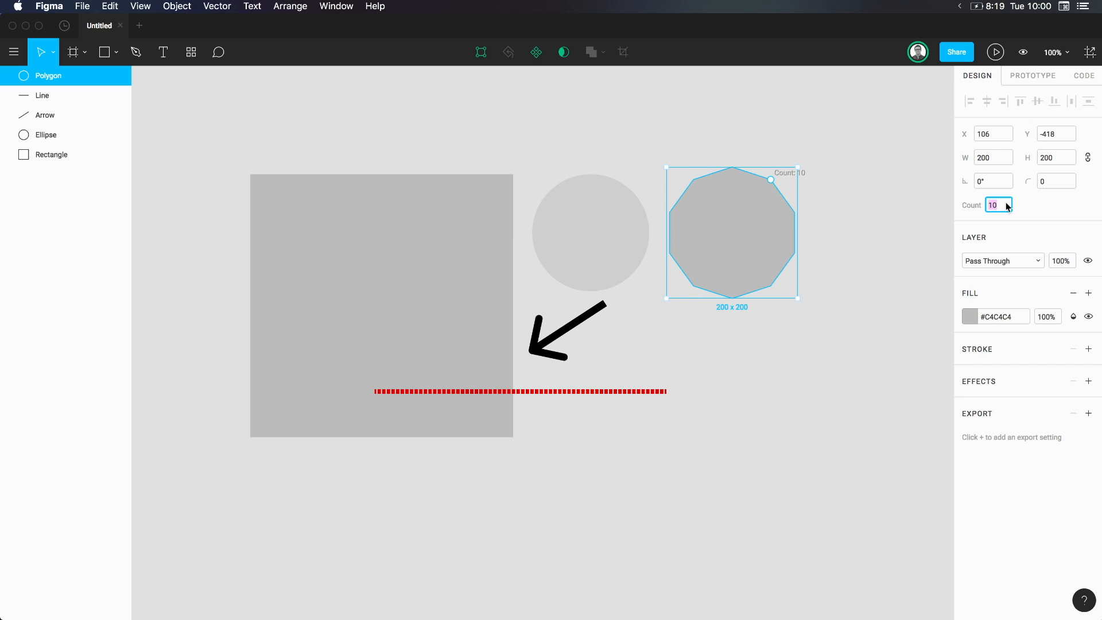
{"action": "key", "text": "Down"}
{"action": "key", "text": "Down"}
{"action": "key", "text": "Down"}
{"action": "key", "text": "Down"}
{"action": "key", "text": "Down"}
{"action": "key", "text": "Down"}
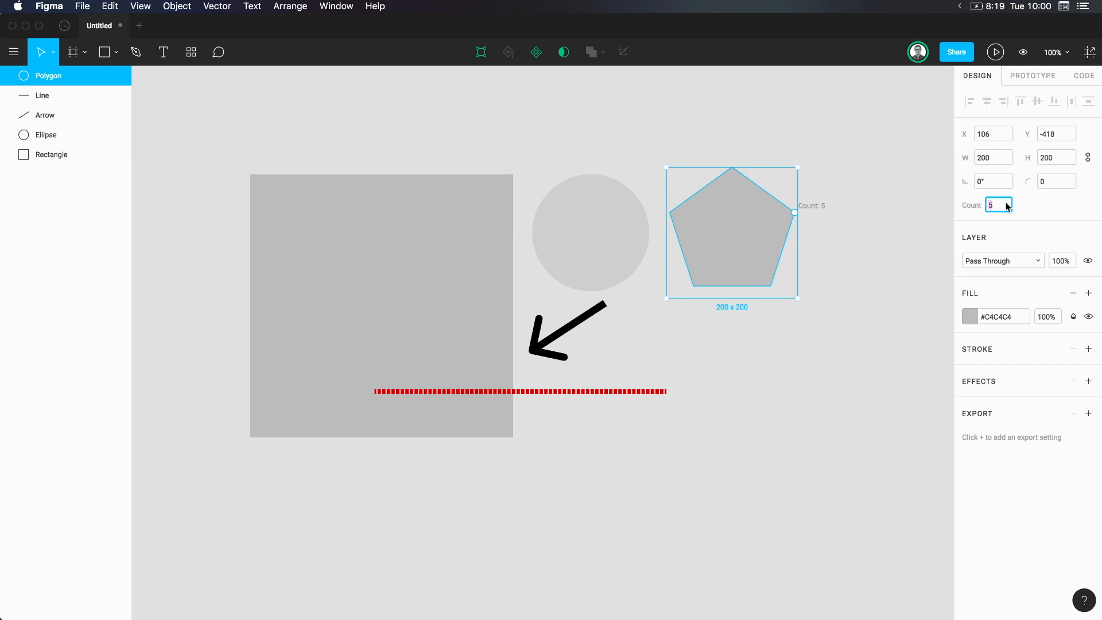
{"action": "key", "text": "Up"}
{"action": "key", "text": "Down"}
{"action": "key", "text": "Down"}
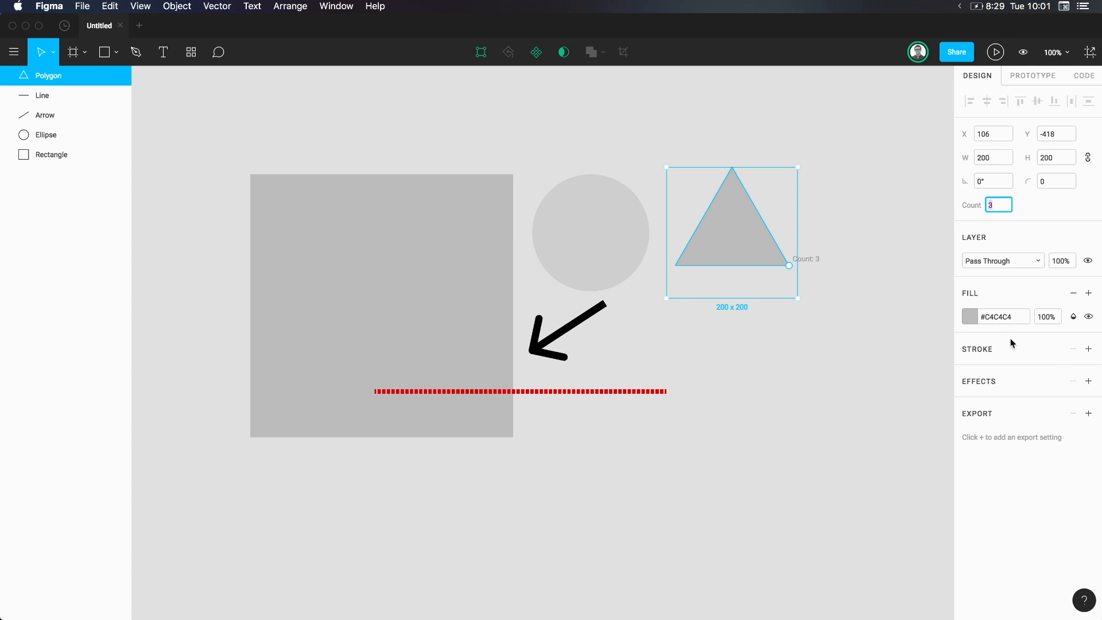
Add a #000000 stroke of weight 1 aligned Inside to the triangle and view its advanced cap options.
{"action": "left_click", "coordinate": [1089, 350]}
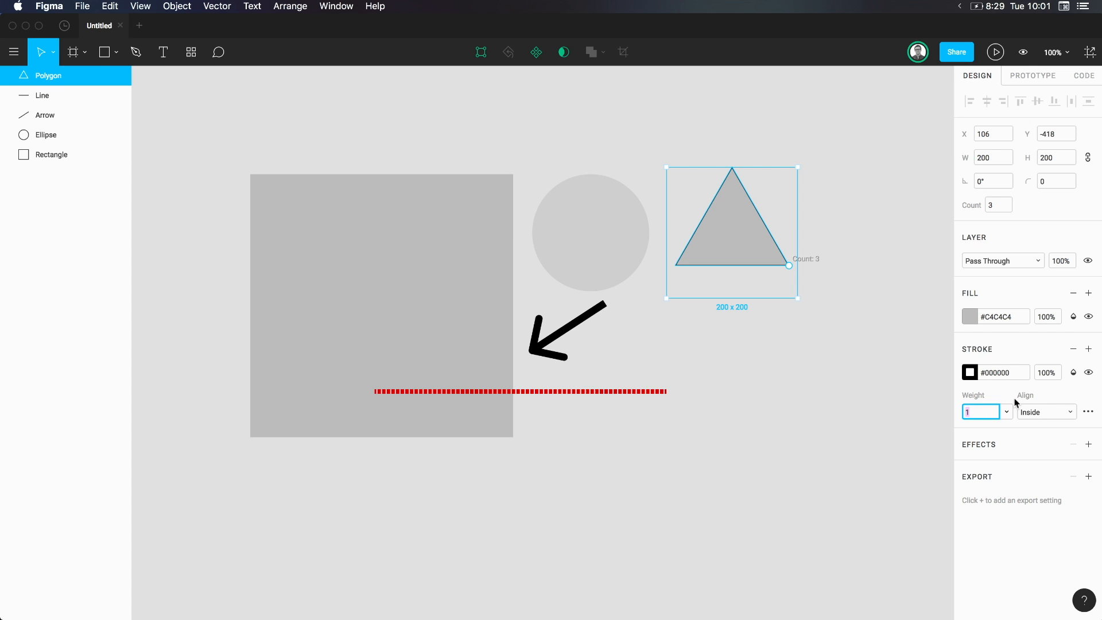
{"action": "left_click", "coordinate": [1089, 413]}
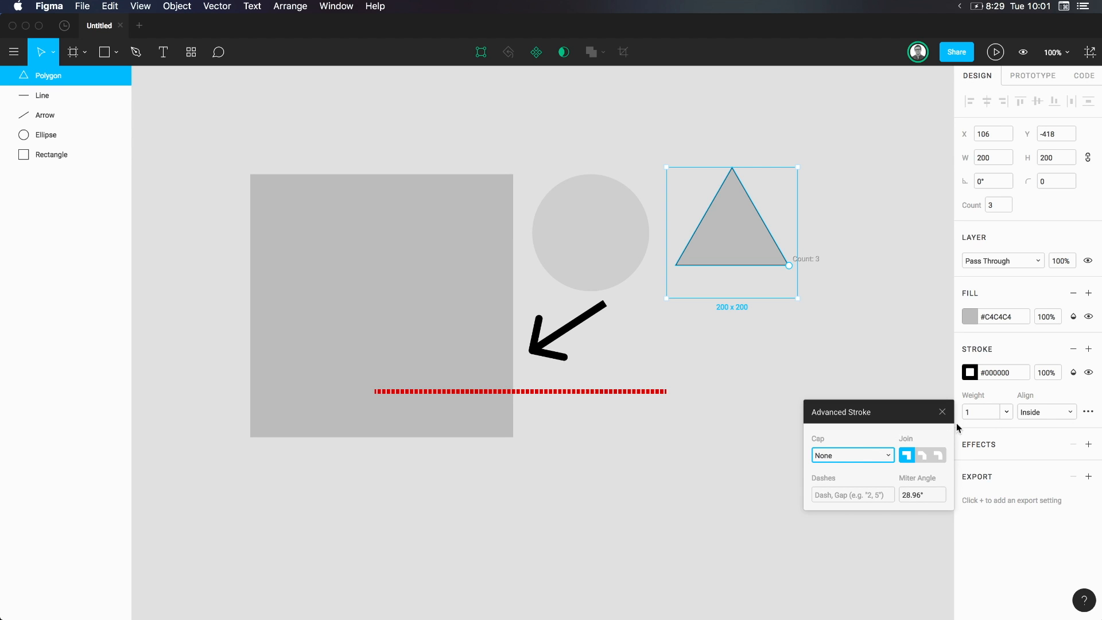
{"action": "left_click", "coordinate": [888, 456]}
Shift the triangle's filled area slightly left towards the circle in vector editing, then exit editing and deselect the shape.
{"action": "double_click", "coordinate": [786, 295]}
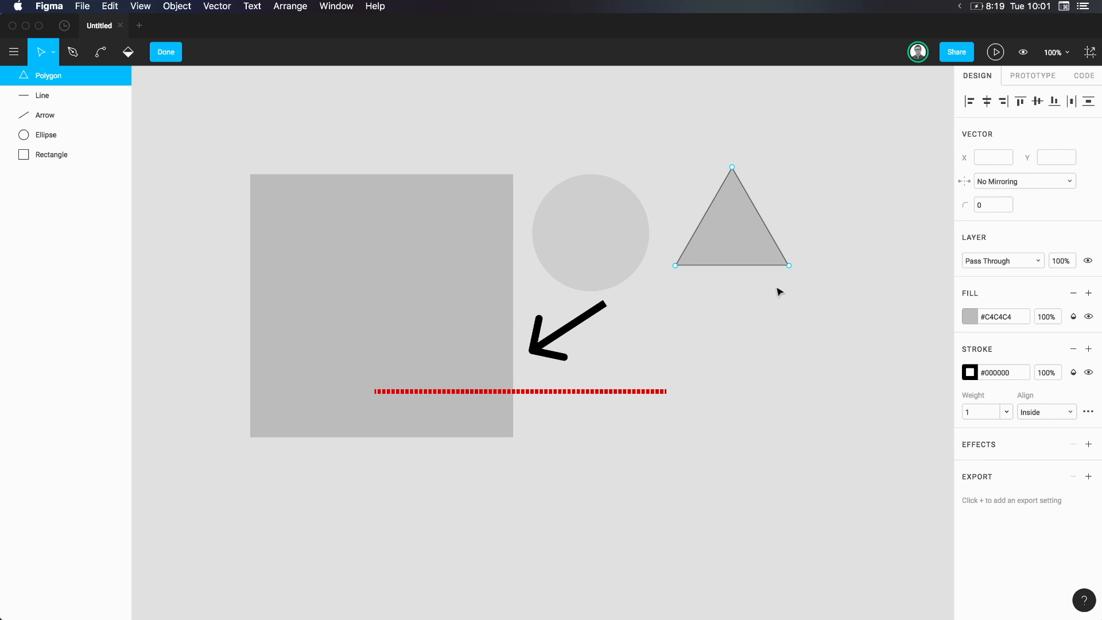
{"action": "mouse_move", "coordinate": [750, 238]}
{"action": "left_mouse_down"}
{"action": "mouse_move", "coordinate": [763, 240]}
{"action": "mouse_move", "coordinate": [745, 248]}
{"action": "mouse_move", "coordinate": [738, 235]}
{"action": "left_mouse_up"}
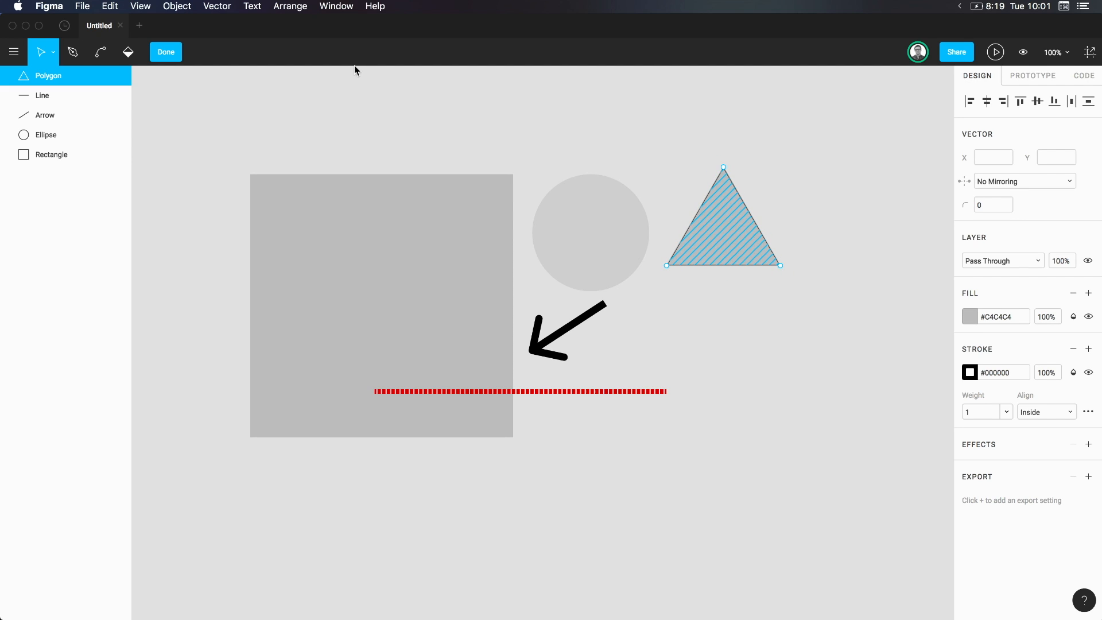
{"action": "left_click", "coordinate": [405, 149]}
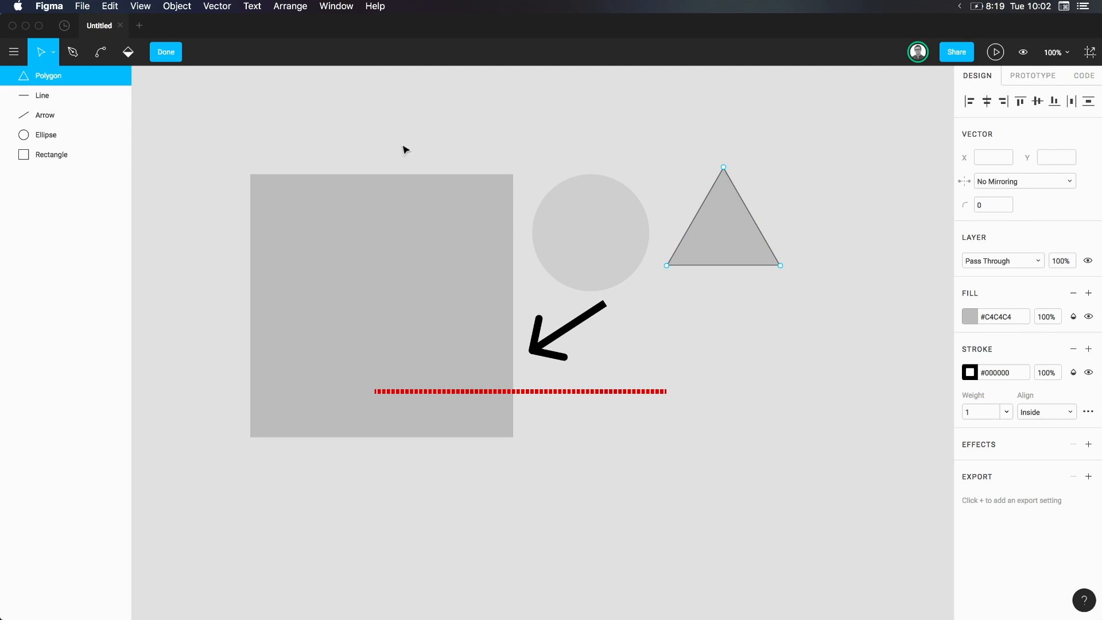
{"action": "key", "text": "Escape"}
{"action": "key", "text": "Escape"}
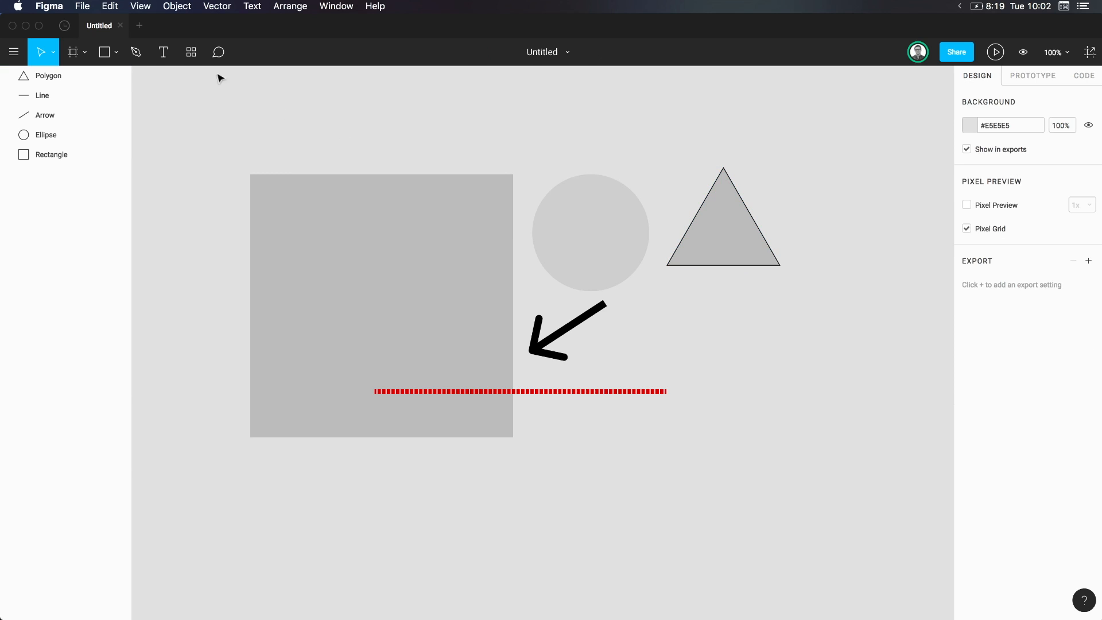
Draw a five-pointed star about 266 x 266 below the triangle and shift it slightly up and left.
{"action": "left_click", "coordinate": [116, 52]}
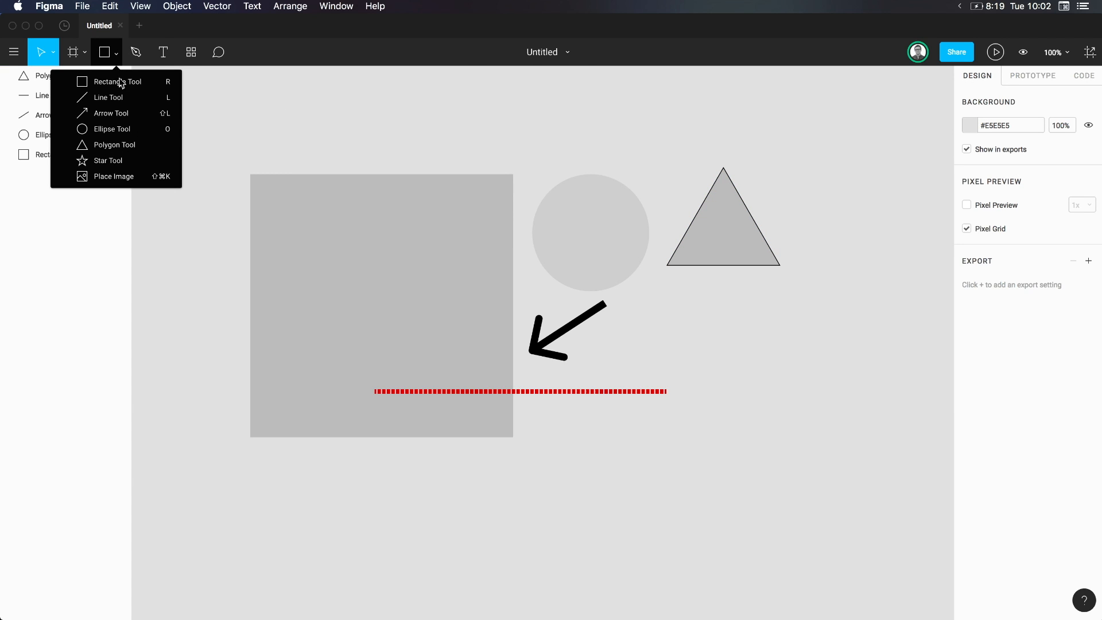
{"action": "left_click", "coordinate": [117, 164]}
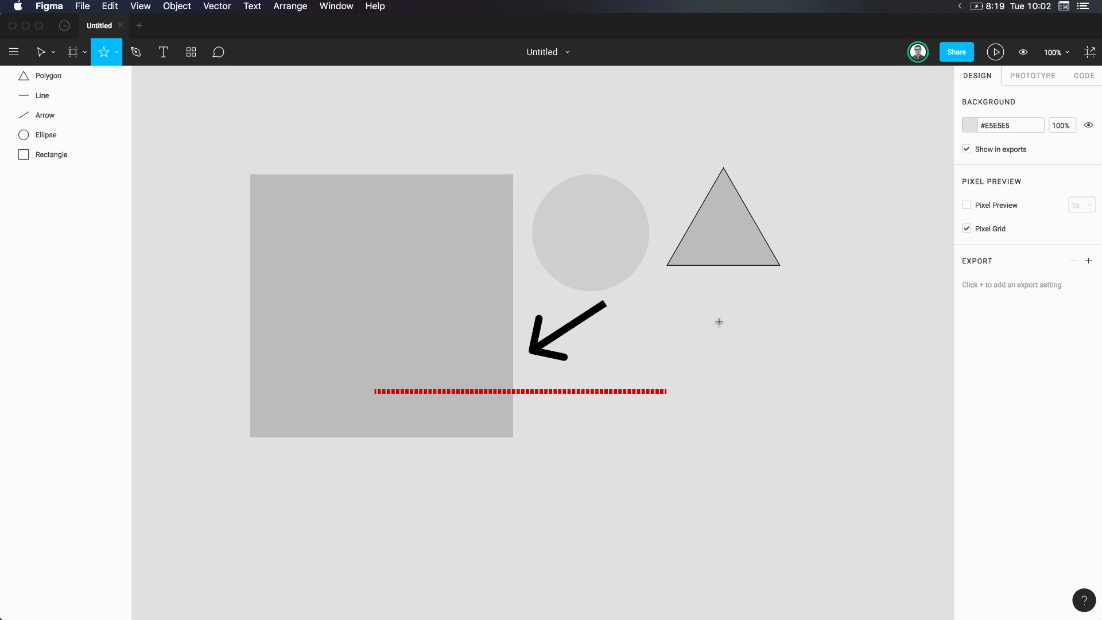
{"action": "mouse_move", "coordinate": [704, 301]}
{"action": "left_mouse_down"}
{"action": "mouse_move", "coordinate": [761, 381]}
{"action": "mouse_move", "coordinate": [749, 370]}
{"action": "mouse_move", "coordinate": [786, 355]}
{"action": "mouse_move", "coordinate": [802, 432]}
{"action": "mouse_move", "coordinate": [834, 477]}
{"action": "left_mouse_up"}
{"action": "left_click_drag", "start_coordinate": [784, 412], "coordinate": [747, 396]}
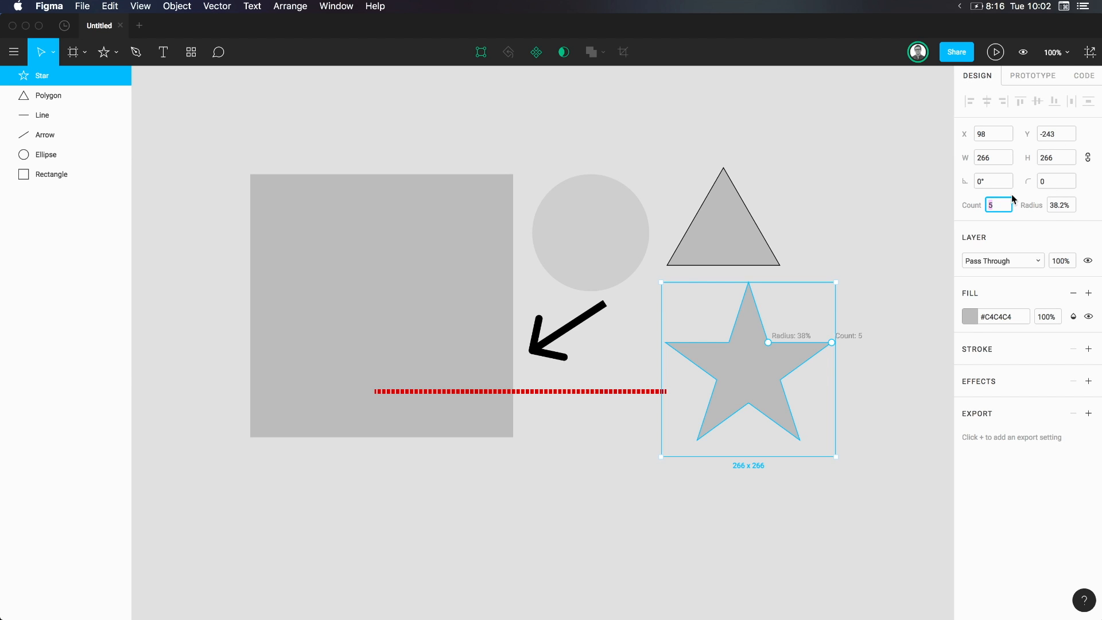
Raise the star's point count to 9.
{"action": "key", "text": "Up"}
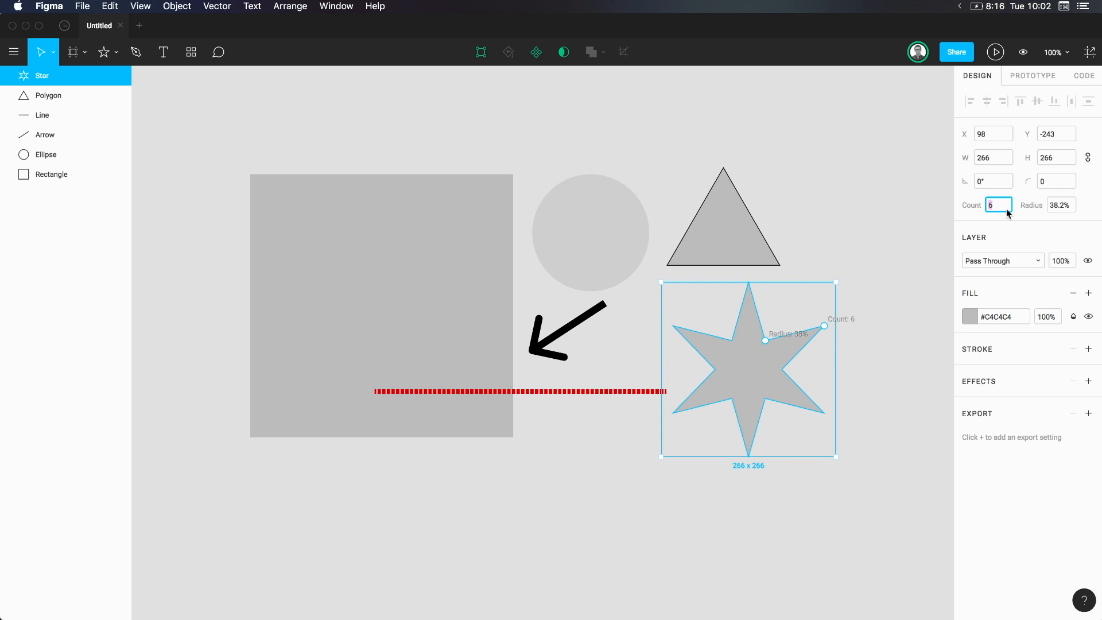
{"action": "key", "text": "Up"}
{"action": "key", "text": "Up"}
{"action": "key", "text": "Up"}
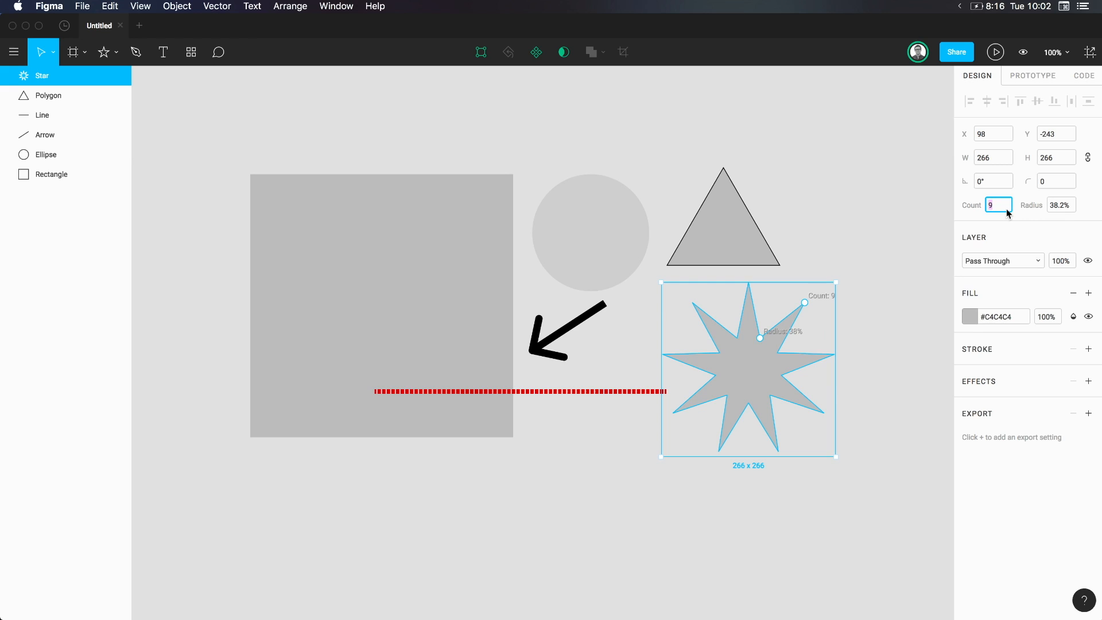
Raise the star's inner radius one percent at a time to beyond 85%.
{"action": "left_click", "coordinate": [1066, 206]}
{"action": "key", "text": "Up"}
{"action": "key", "text": "Up"}
{"action": "key", "text": "Up"}
{"action": "key", "text": "Up"}
{"action": "key", "text": "Up"}
{"action": "key", "text": "Up"}
{"action": "key", "text": "Up"}
{"action": "key", "text": "Up"}
{"action": "key", "text": "Up"}
{"action": "key", "text": "Up"}
{"action": "key", "text": "Up"}
{"action": "key", "text": "Up"}
{"action": "key", "text": "Up"}
{"action": "key", "text": "Up"}
{"action": "key", "text": "Up"}
{"action": "key", "text": "Up"}
{"action": "key", "text": "Up"}
{"action": "key", "text": "Up"}
{"action": "key", "text": "Up"}
{"action": "key", "text": "Up"}
{"action": "key", "text": "Up"}
{"action": "key", "text": "Up"}
{"action": "key", "text": "Up"}
{"action": "key", "text": "Up"}
{"action": "key", "text": "Up"}
{"action": "key", "text": "Up"}
{"action": "key", "text": "Up"}
{"action": "key", "text": "Up"}
{"action": "key", "text": "Up"}
{"action": "key", "text": "Up"}
{"action": "key", "text": "Up"}
{"action": "key", "text": "Up"}
{"action": "key", "text": "Up"}
{"action": "key", "text": "Up"}
{"action": "key", "text": "Up"}
{"action": "key", "text": "Up"}
{"action": "key", "text": "Up"}
{"action": "key", "text": "Up"}
{"action": "key", "text": "Up"}
{"action": "key", "text": "Up"}
{"action": "key", "text": "Up"}
{"action": "key", "text": "Up"}
{"action": "key", "text": "Up"}
{"action": "key", "text": "Up"}
{"action": "key", "text": "Up"}
{"action": "key", "text": "Up"}
{"action": "key", "text": "Up"}
{"action": "key", "text": "Up"}
{"action": "key", "text": "Up"}
{"action": "key", "text": "Up"}
{"action": "key", "text": "Up"}
{"action": "key", "text": "Up"}
{"action": "key", "text": "Up"}
{"action": "key", "text": "Up"}
{"action": "key", "text": "Up"}
{"action": "key", "text": "Up"}
{"action": "key", "text": "Up"}
{"action": "key", "text": "Up"}
{"action": "key", "text": "Up"}
{"action": "key", "text": "Up"}
{"action": "key", "text": "Up"}
{"action": "key", "text": "Up"}
Lower the star's inner radius one percent at a time to 41% to bring back its sharp points.
{"action": "key", "text": "Down"}
{"action": "key", "text": "Down"}
{"action": "key", "text": "Down"}
{"action": "key", "text": "Down"}
{"action": "key", "text": "Down"}
{"action": "key", "text": "Down"}
{"action": "key", "text": "Down"}
{"action": "key", "text": "Down"}
{"action": "key", "text": "Down"}
{"action": "key", "text": "Down"}
{"action": "key", "text": "Down"}
{"action": "key", "text": "Down"}
{"action": "key", "text": "Down"}
{"action": "key", "text": "Down"}
{"action": "key", "text": "Down"}
{"action": "key", "text": "Down"}
{"action": "key", "text": "Down"}
{"action": "key", "text": "Down"}
{"action": "key", "text": "Down"}
{"action": "key", "text": "Down"}
{"action": "key", "text": "Down"}
{"action": "key", "text": "Down"}
{"action": "key", "text": "Down"}
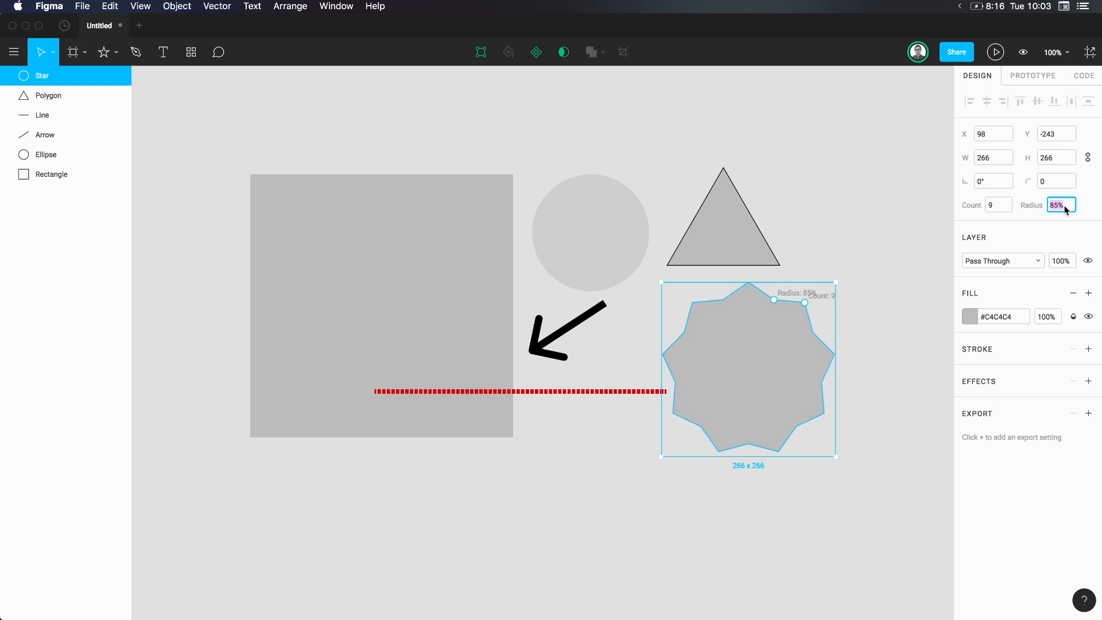
{"action": "key", "text": "Down"}
{"action": "key", "text": "Down"}
{"action": "key", "text": "Down"}
{"action": "key", "text": "Down"}
{"action": "key", "text": "Down"}
{"action": "key", "text": "Down"}
{"action": "key", "text": "Down"}
{"action": "key", "text": "Down"}
{"action": "key", "text": "Down"}
{"action": "key", "text": "Down"}
{"action": "key", "text": "Down"}
{"action": "key", "text": "Down"}
{"action": "key", "text": "Down"}
{"action": "key", "text": "Down"}
{"action": "key", "text": "Down"}
{"action": "key", "text": "Down"}
{"action": "key", "text": "Down"}
{"action": "key", "text": "Down"}
{"action": "key", "text": "Down"}
{"action": "key", "text": "Down"}
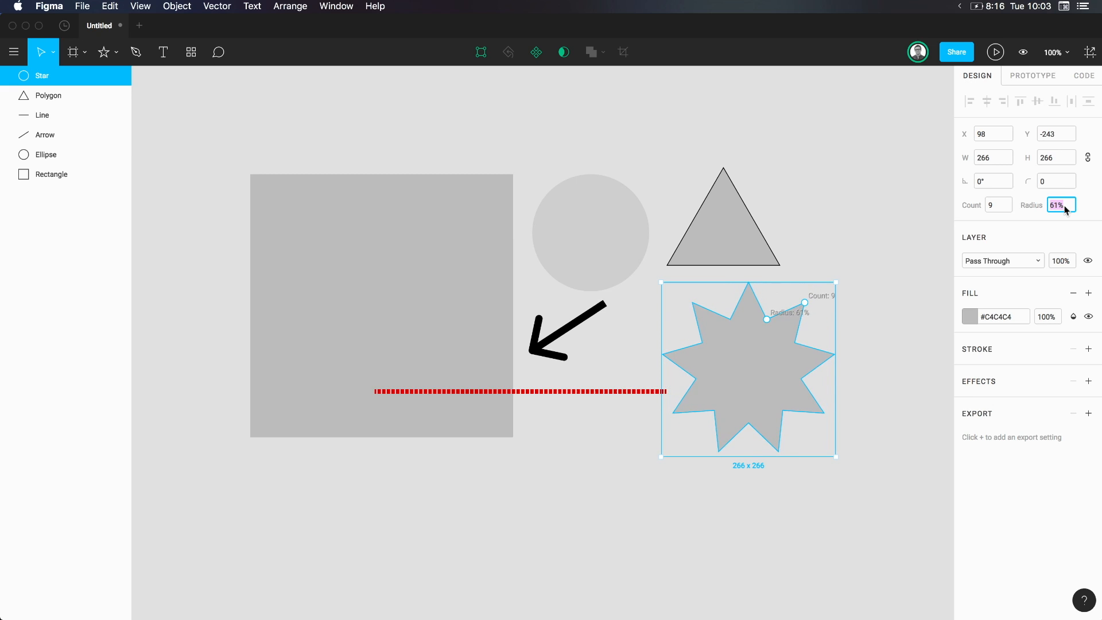
{"action": "key", "text": "Down"}
{"action": "key", "text": "Down"}
{"action": "key", "text": "Down"}
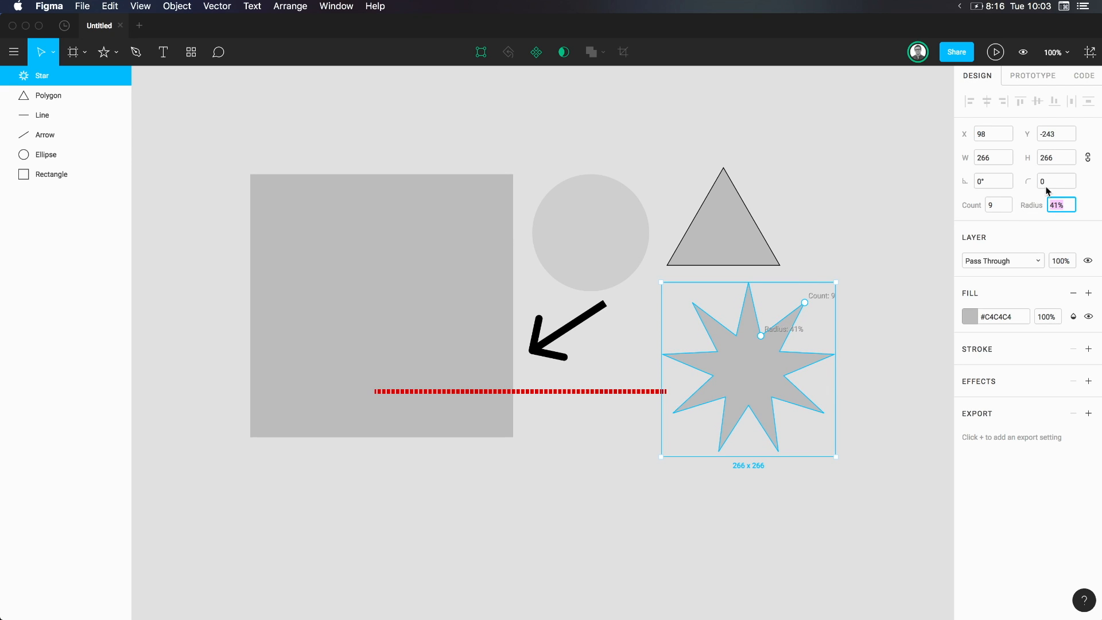
Try small corner radius values on the star, raising the value and lowering it back to 1.
{"action": "left_click", "coordinate": [1052, 186]}
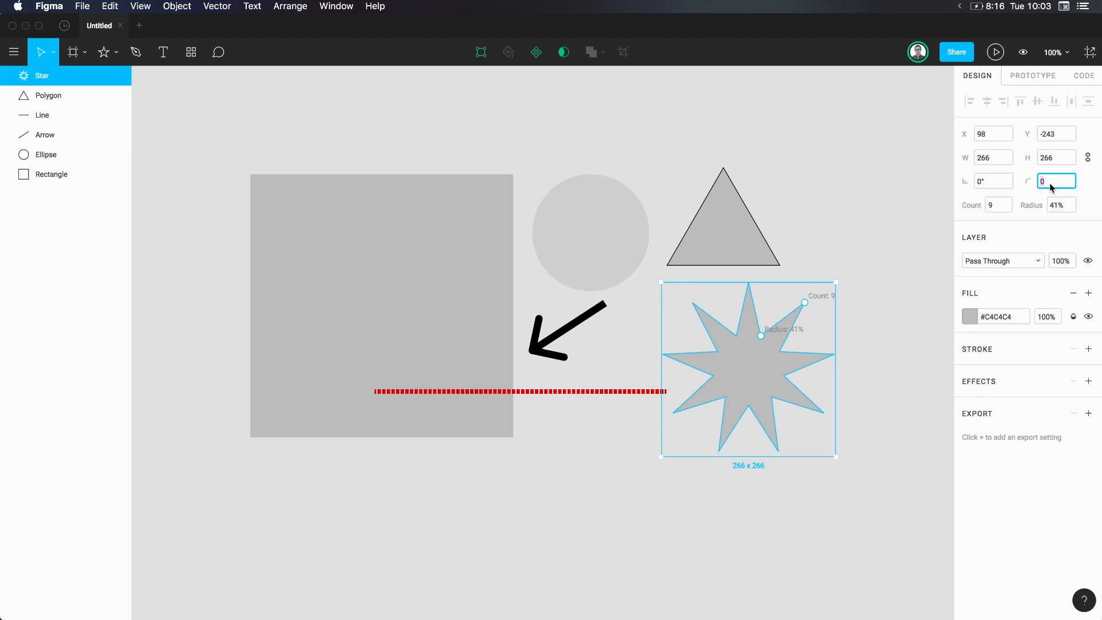
{"action": "key", "text": "Up"}
{"action": "key", "text": "Up"}
{"action": "key", "text": "Up"}
{"action": "key", "text": "Up"}
{"action": "key", "text": "Up"}
{"action": "key", "text": "Up"}
{"action": "key", "text": "Down"}
{"action": "key", "text": "Down"}
{"action": "key", "text": "Down"}
{"action": "key", "text": "Down"}
{"action": "key", "text": "Down"}
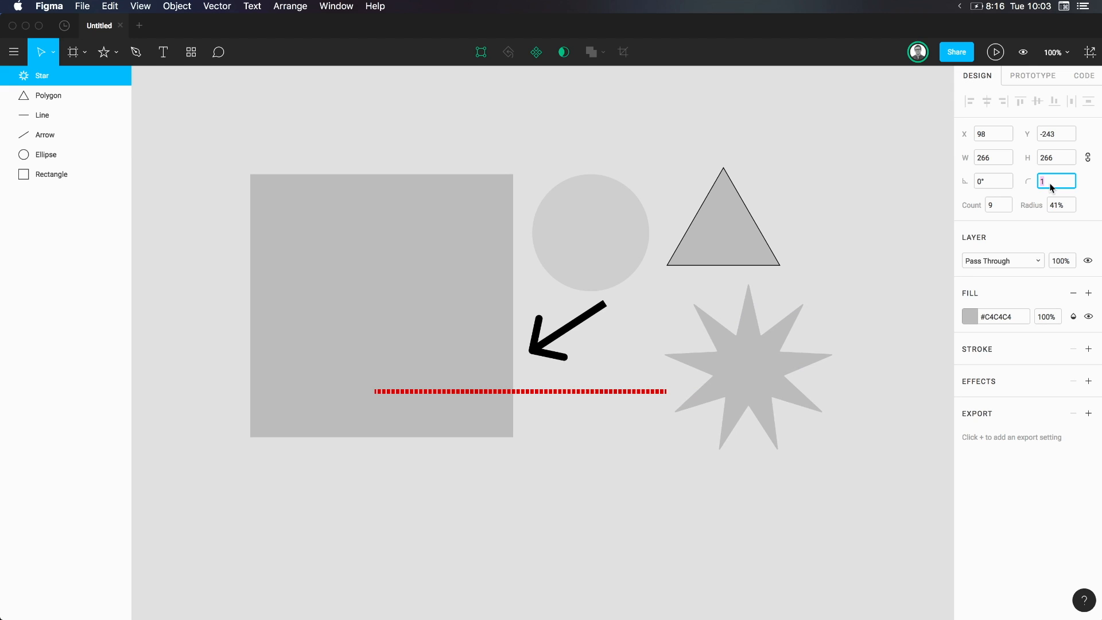
Raise the star's corner radius to 16 to round its points heavily.
{"action": "key", "text": "Up"}
{"action": "key", "text": "Up"}
{"action": "key", "text": "Up"}
{"action": "key", "text": "Up"}
{"action": "key", "text": "Up"}
{"action": "key", "text": "Up"}
{"action": "key", "text": "Down"}
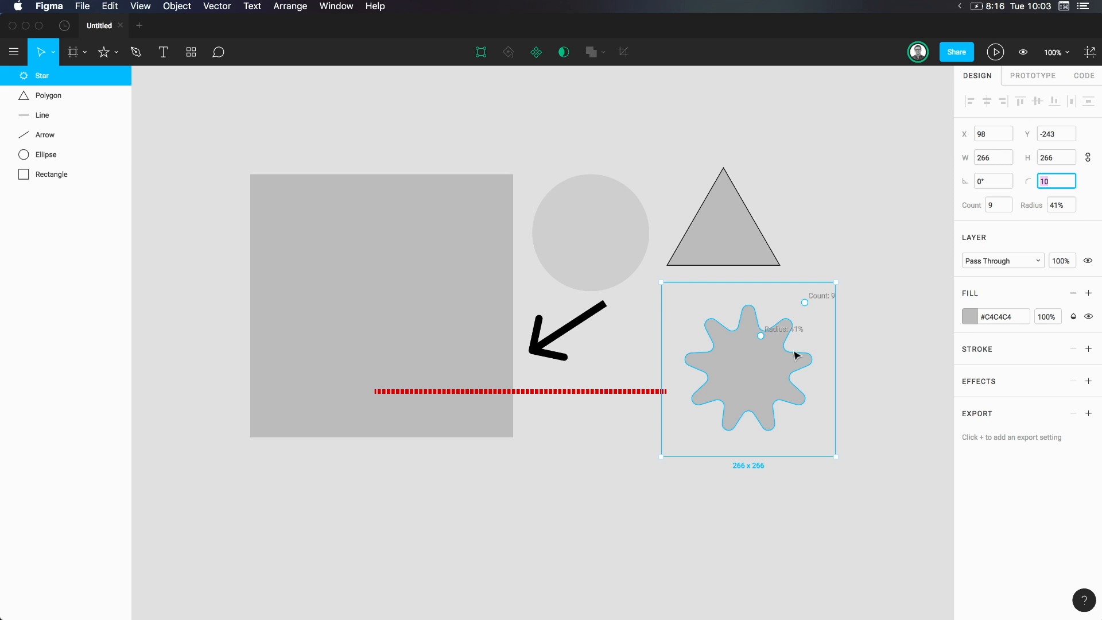
{"action": "key", "text": "Up"}
{"action": "key", "text": "Up"}
{"action": "key", "text": "Up"}
{"action": "key", "text": "Up"}
{"action": "key", "text": "Up"}
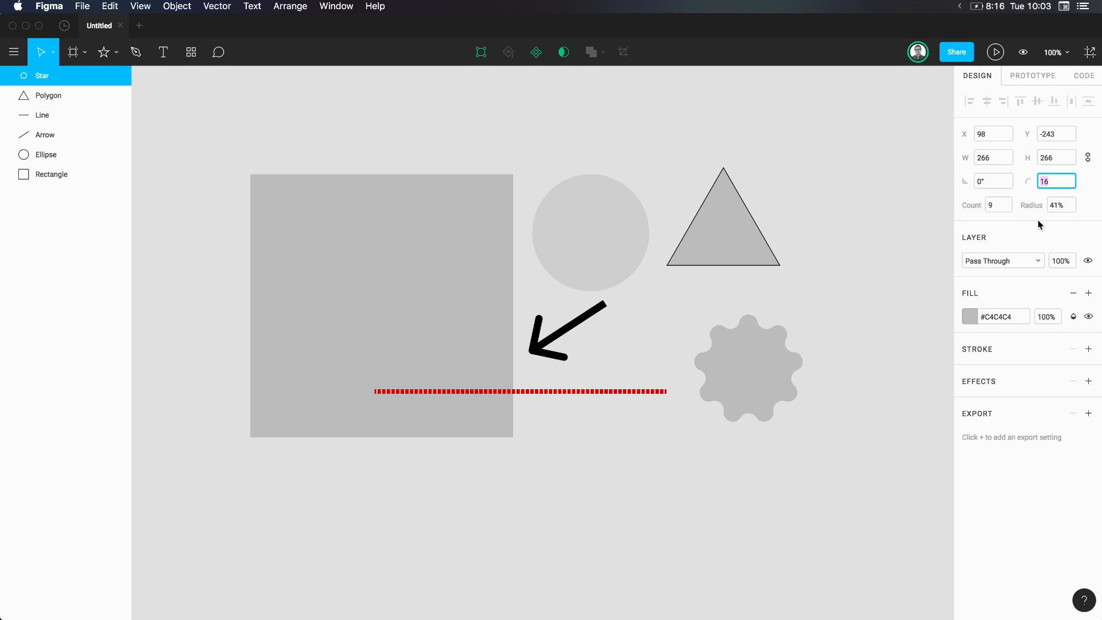
Lower the star's corner radius to 6.
{"action": "key", "text": "Down"}
{"action": "key", "text": "Down"}
{"action": "key", "text": "Down"}
{"action": "key", "text": "Down"}
{"action": "key", "text": "Down"}
{"action": "key", "text": "Down"}
{"action": "key", "text": "Down"}
{"action": "key", "text": "Down"}
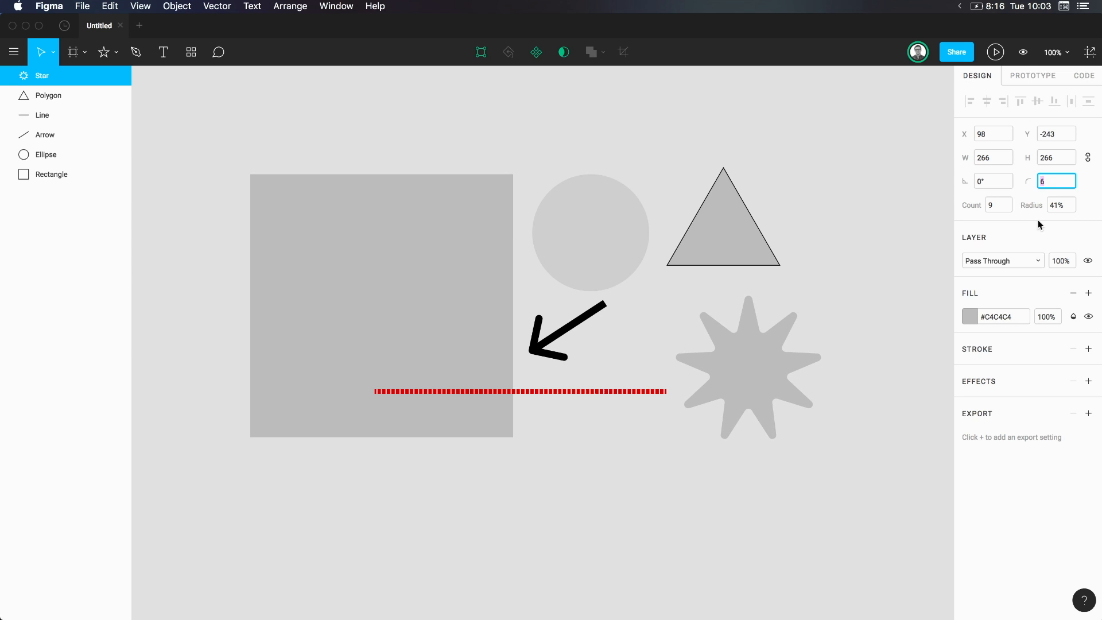
Set the star's corner radius to 10 and move the star slightly up towards the triangle.
{"action": "key", "text": "Up"}
{"action": "key", "text": "Up"}
{"action": "key", "text": "Up"}
{"action": "key", "text": "Up"}
{"action": "key", "text": "Up"}
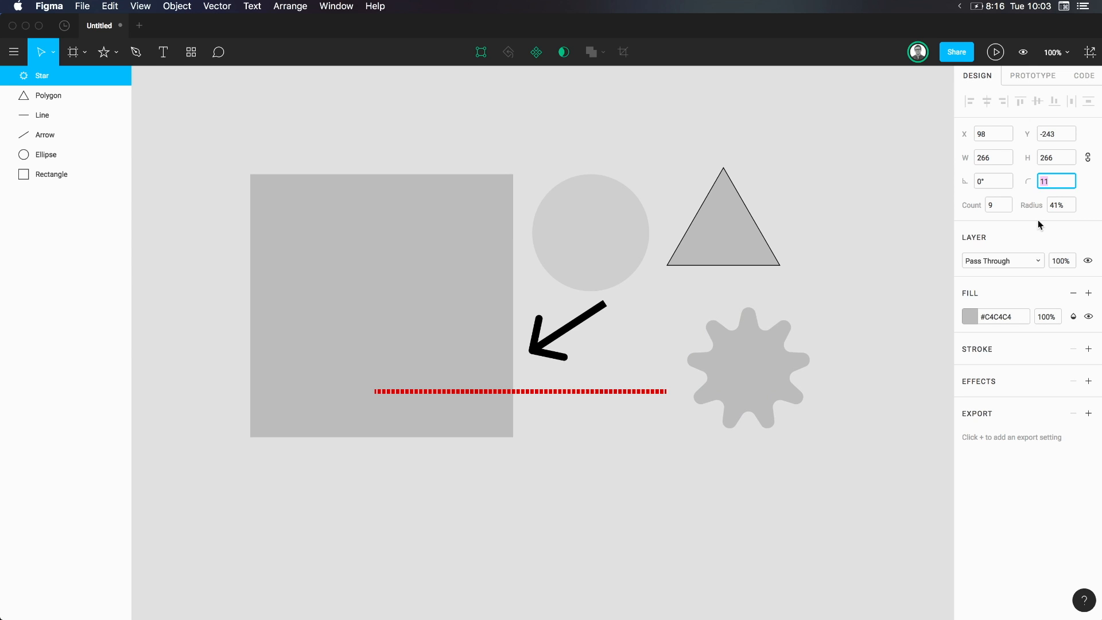
{"action": "key", "text": "Down"}
{"action": "key", "text": "Down"}
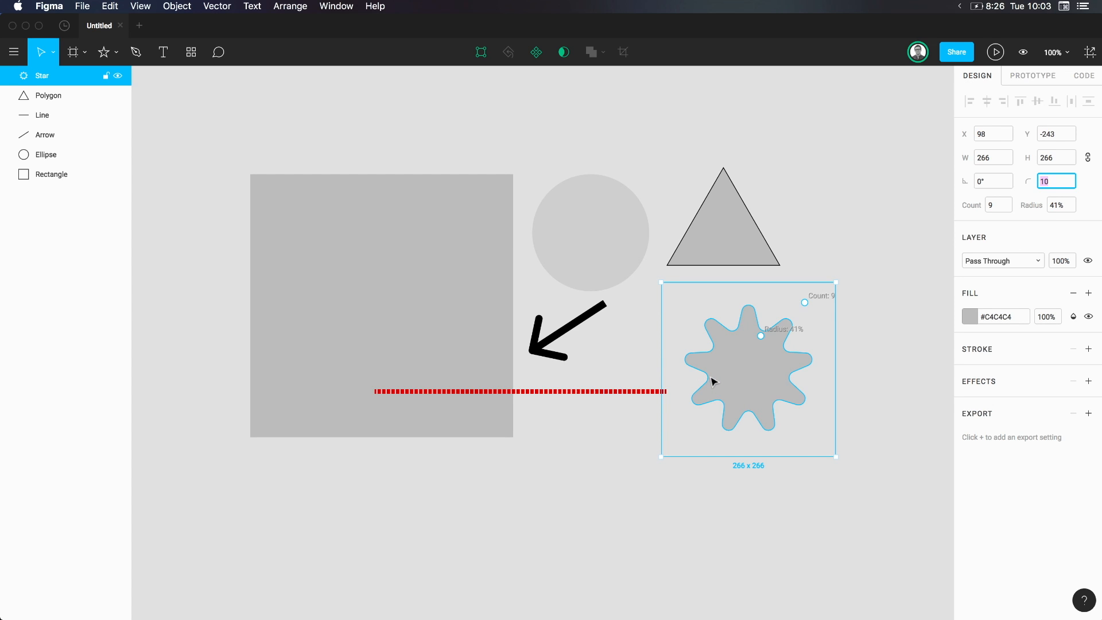
{"action": "left_click_drag", "start_coordinate": [728, 381], "coordinate": [732, 356]}
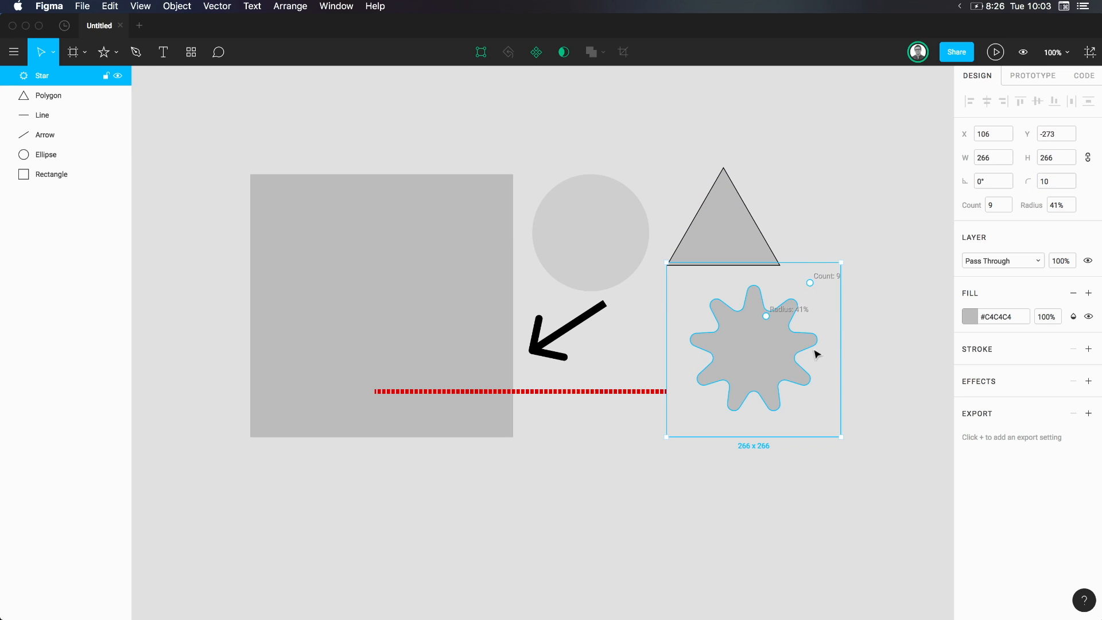
Round the triangle's corners with a corner radius of 3.
{"action": "left_click", "coordinate": [750, 262]}
{"action": "left_click", "coordinate": [1046, 185]}
{"action": "type", "text": "2"}
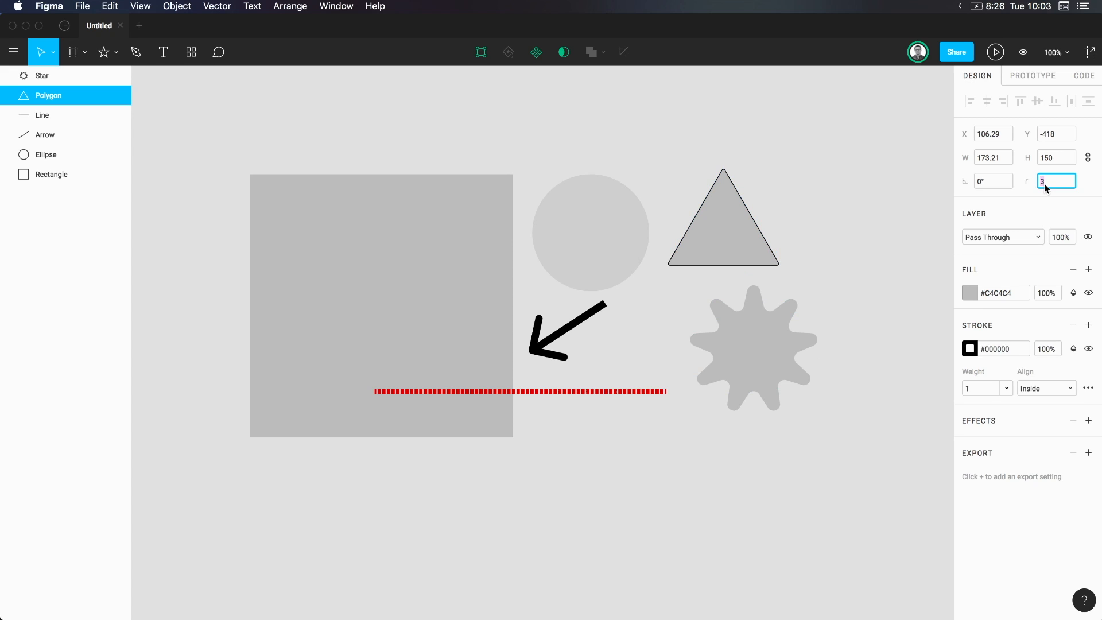
Increase the triangle's corner radius to 11.
{"action": "key", "text": "Up"}
{"action": "key", "text": "Up"}
{"action": "key", "text": "Up"}
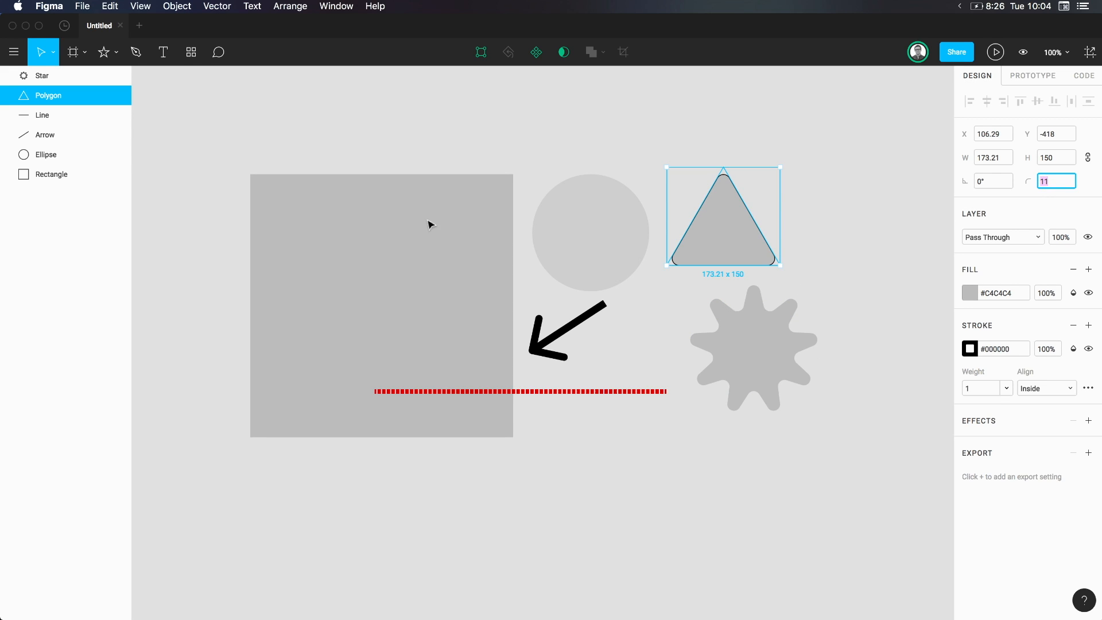
Round the large square's corners with a corner radius of 5.
{"action": "left_click", "coordinate": [306, 223]}
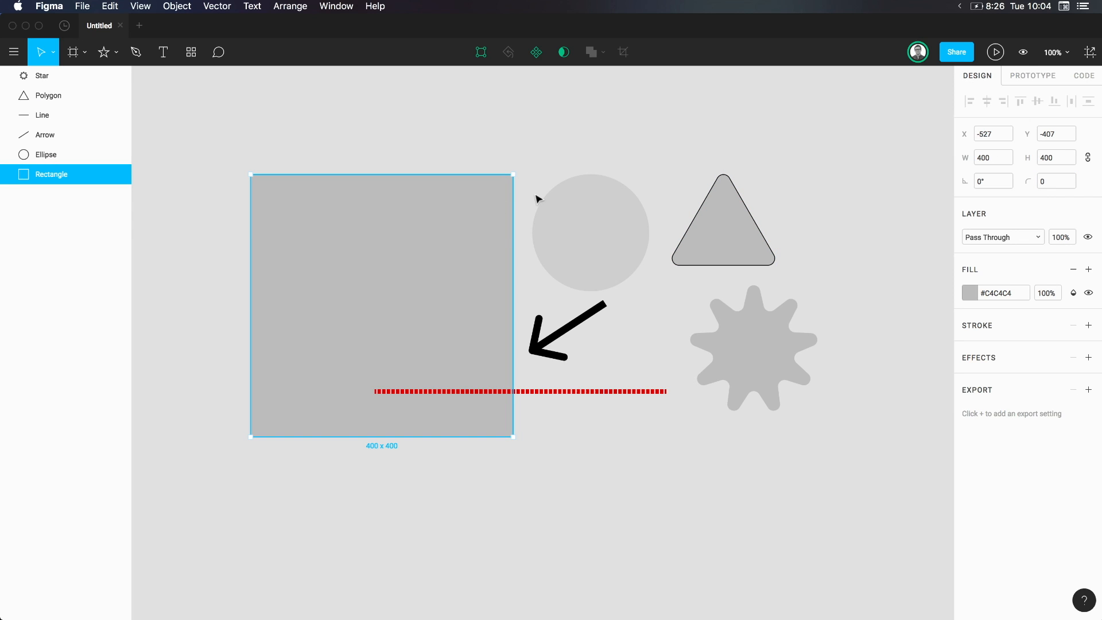
{"action": "type", "text": "2"}
{"action": "left_click", "coordinate": [1047, 183]}
{"action": "type", "text": "5"}
{"action": "key", "text": "Return"}
{"action": "left_click", "coordinate": [1054, 185]}
{"action": "left_click", "coordinate": [1060, 186]}
Rotate the large square gradually, one degree at a time, up to 17°.
{"action": "left_click", "coordinate": [994, 182]}
{"action": "key", "text": "Up"}
{"action": "key", "text": "Up"}
{"action": "key", "text": "Up"}
{"action": "key", "text": "Up"}
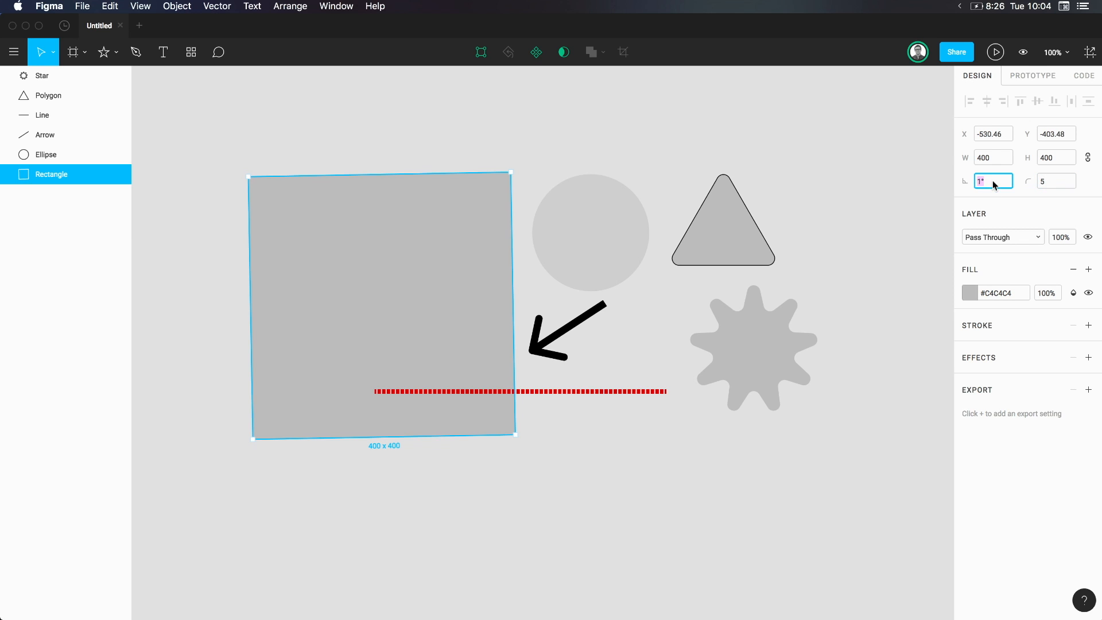
{"action": "key", "text": "Up"}
{"action": "key", "text": "Up"}
{"action": "key", "text": "Up"}
{"action": "key", "text": "Up"}
{"action": "key", "text": "Up"}
{"action": "key", "text": "Up"}
{"action": "key", "text": "Up"}
{"action": "key", "text": "Up"}
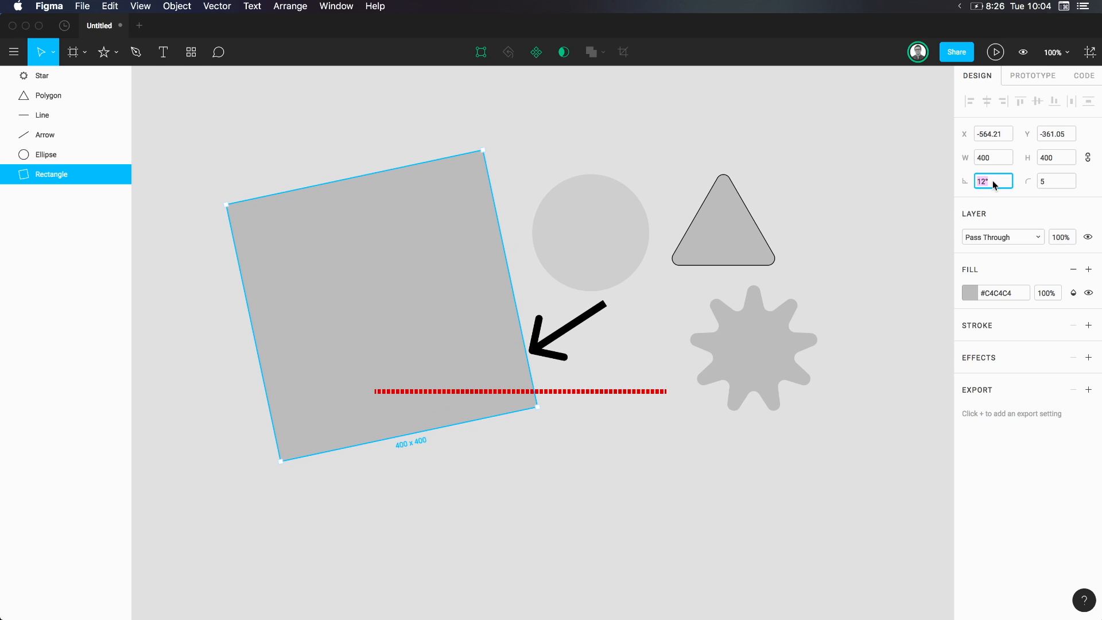
{"action": "key", "text": "Up"}
{"action": "key", "text": "Up"}
{"action": "key", "text": "Up"}
{"action": "key", "text": "Up"}
{"action": "key", "text": "Up"}
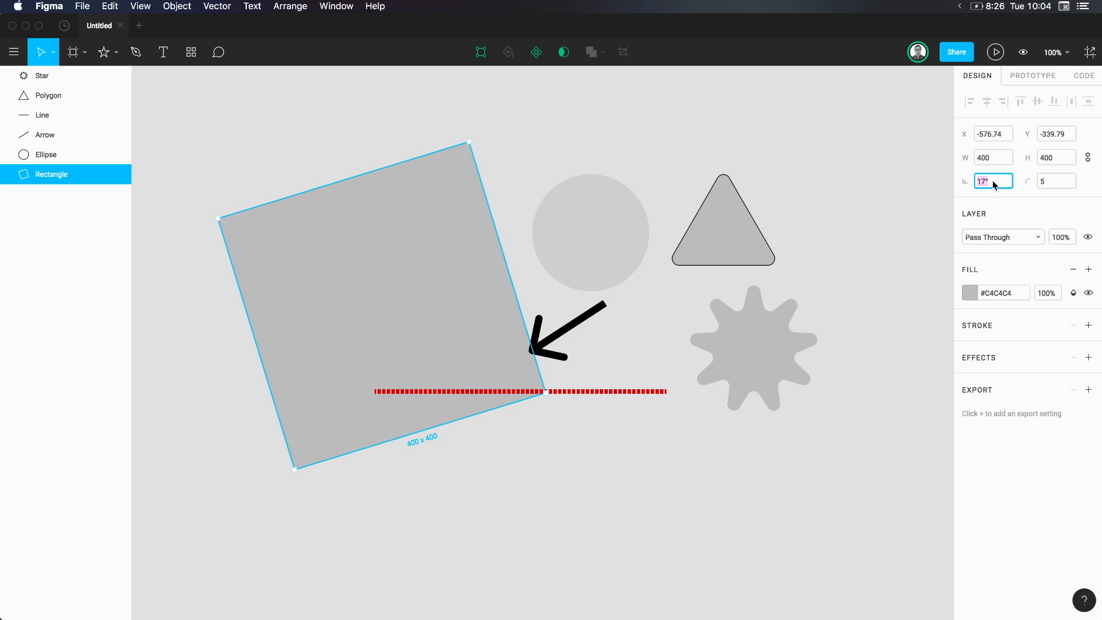
Set the large square's rotation to 150°.
{"action": "key", "text": "Down"}
{"action": "type", "text": "150"}
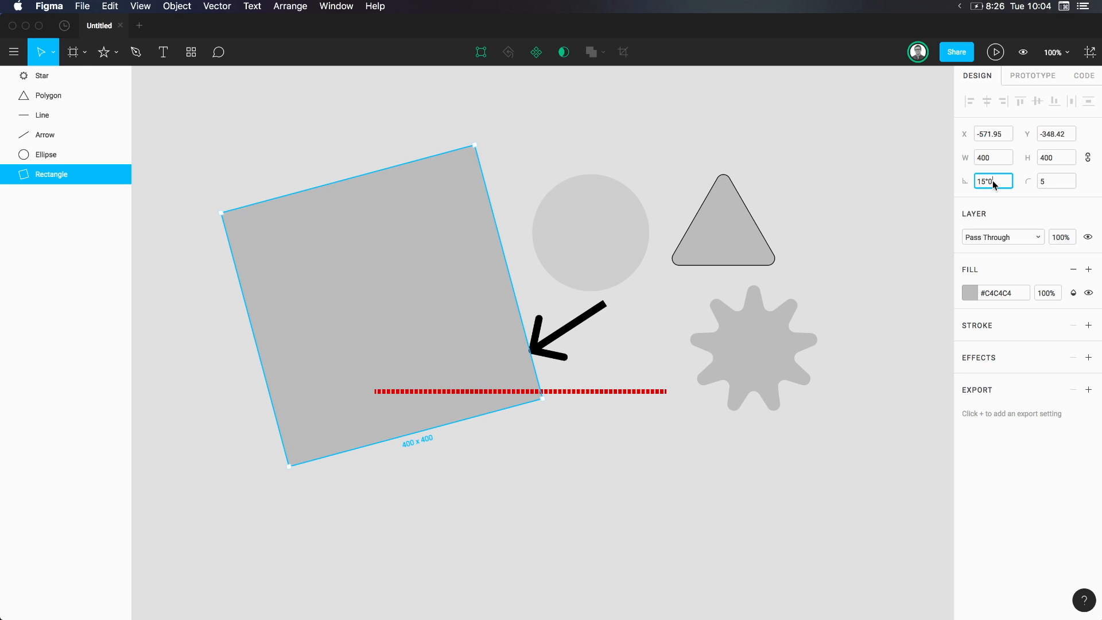
{"action": "key", "text": "Return"}
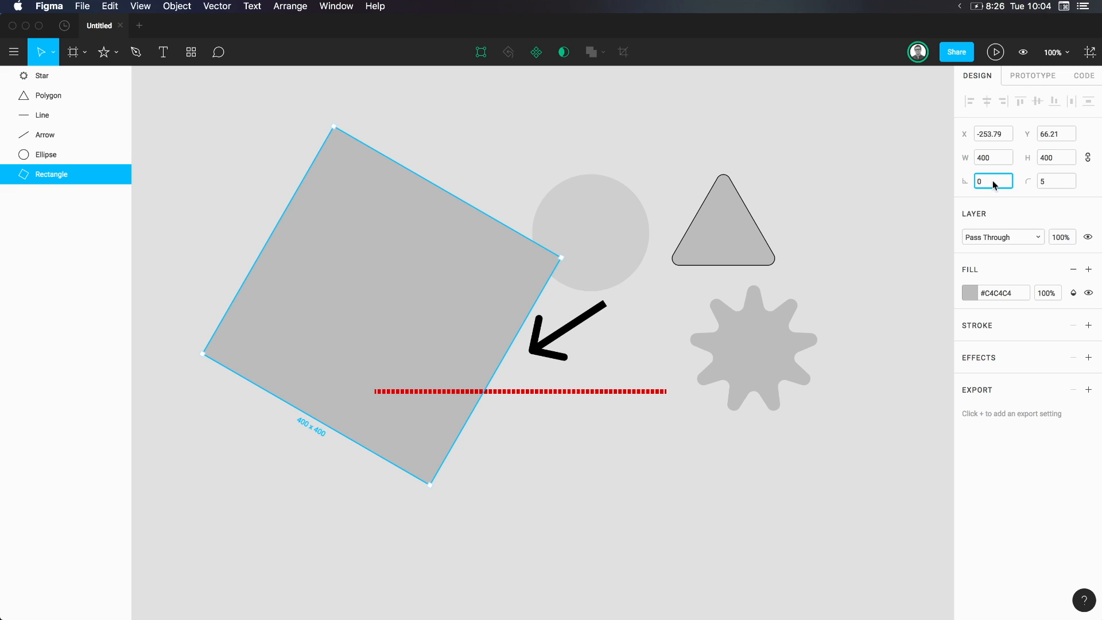
Reset the large square's rotation to 0° and deselect it.
{"action": "left_click", "coordinate": [993, 180]}
{"action": "type", "text": "0"}
{"action": "key", "text": "Return"}
{"action": "left_click", "coordinate": [630, 107]}
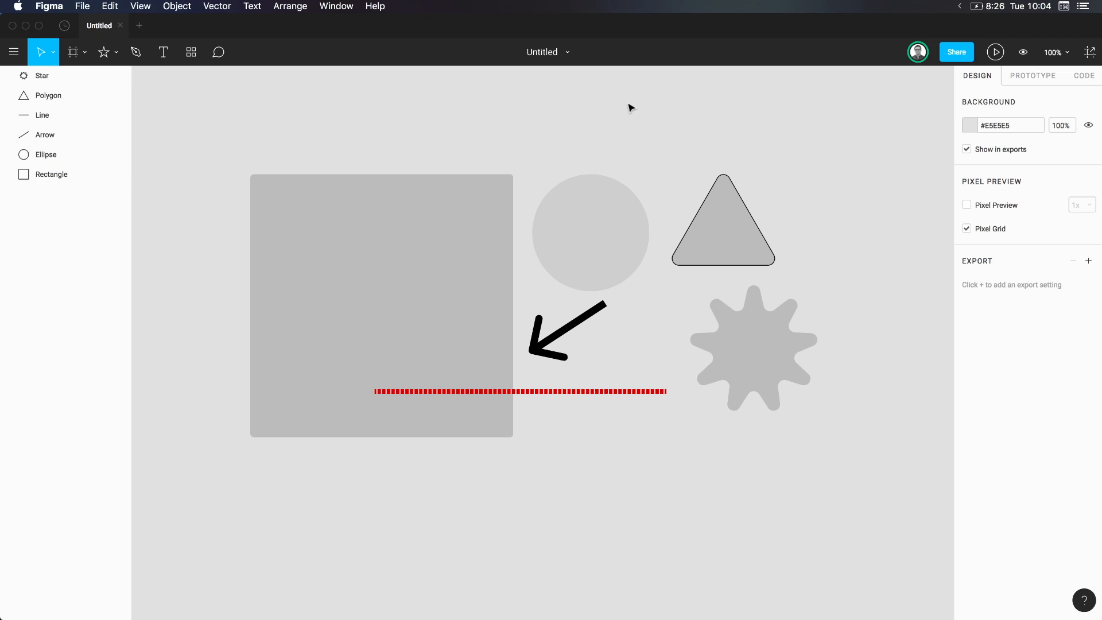
Open the list of available shape tools.
{"action": "left_click", "coordinate": [117, 54]}
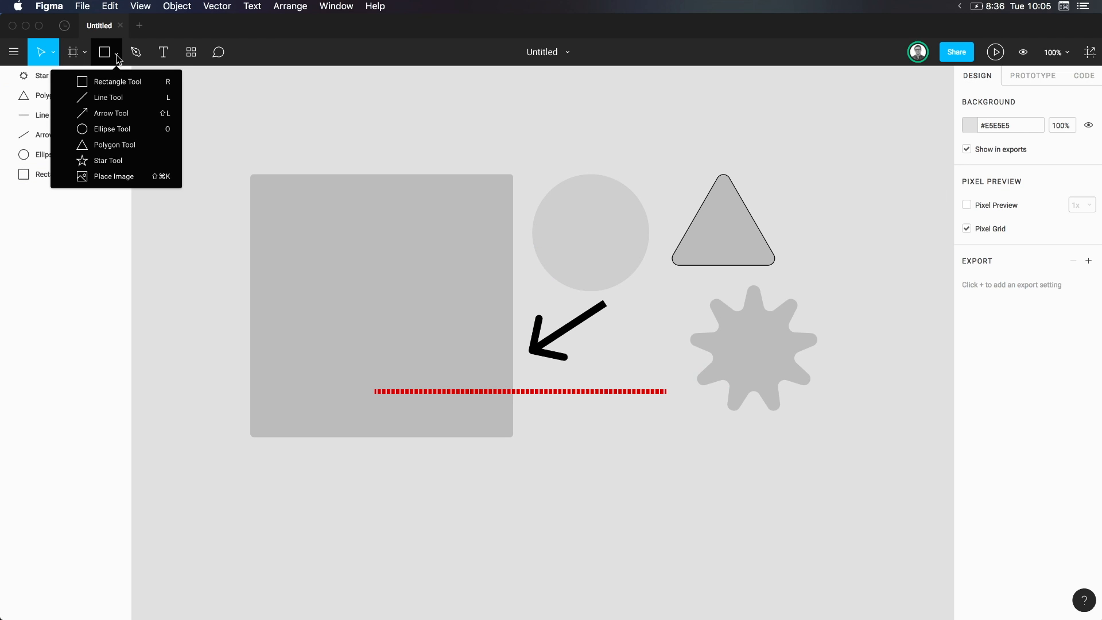